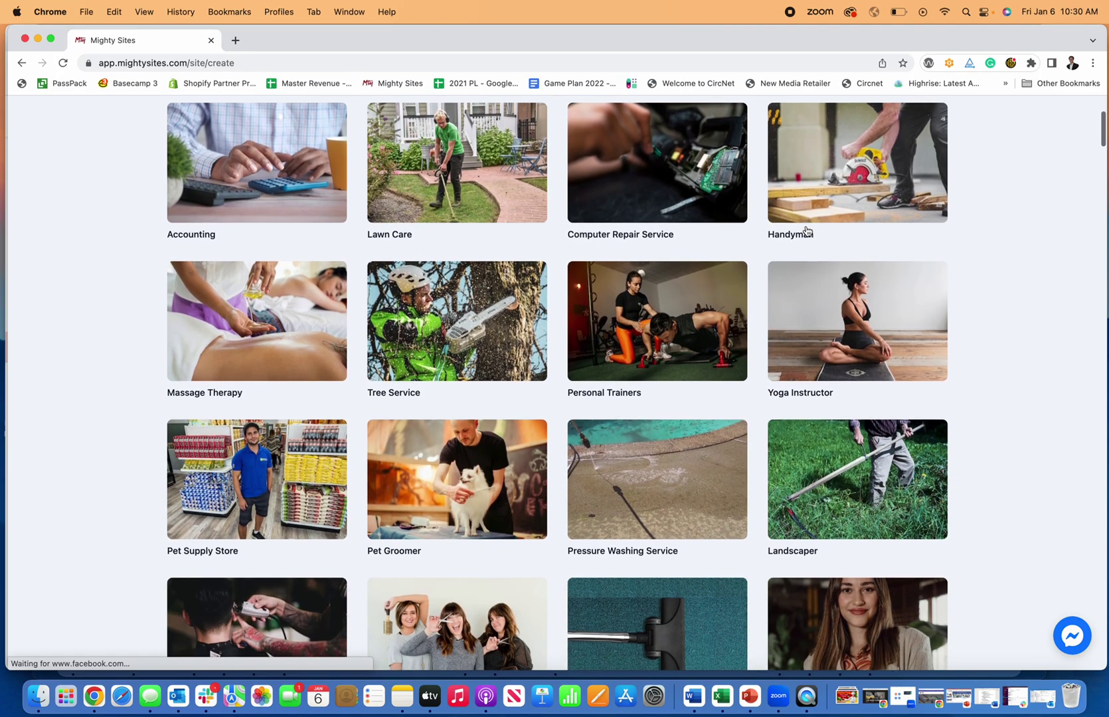
pyautogui.scroll(-3, 805, 228)
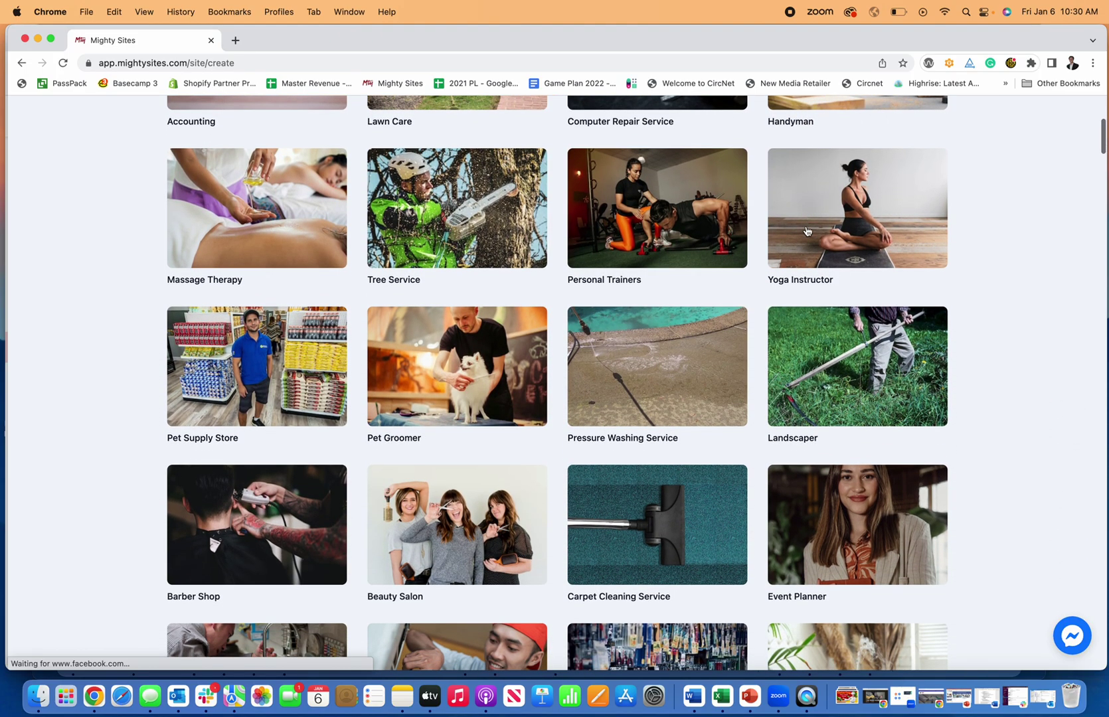
pyautogui.scroll(-3, 805, 228)
pyautogui.scroll(10, 806, 230)
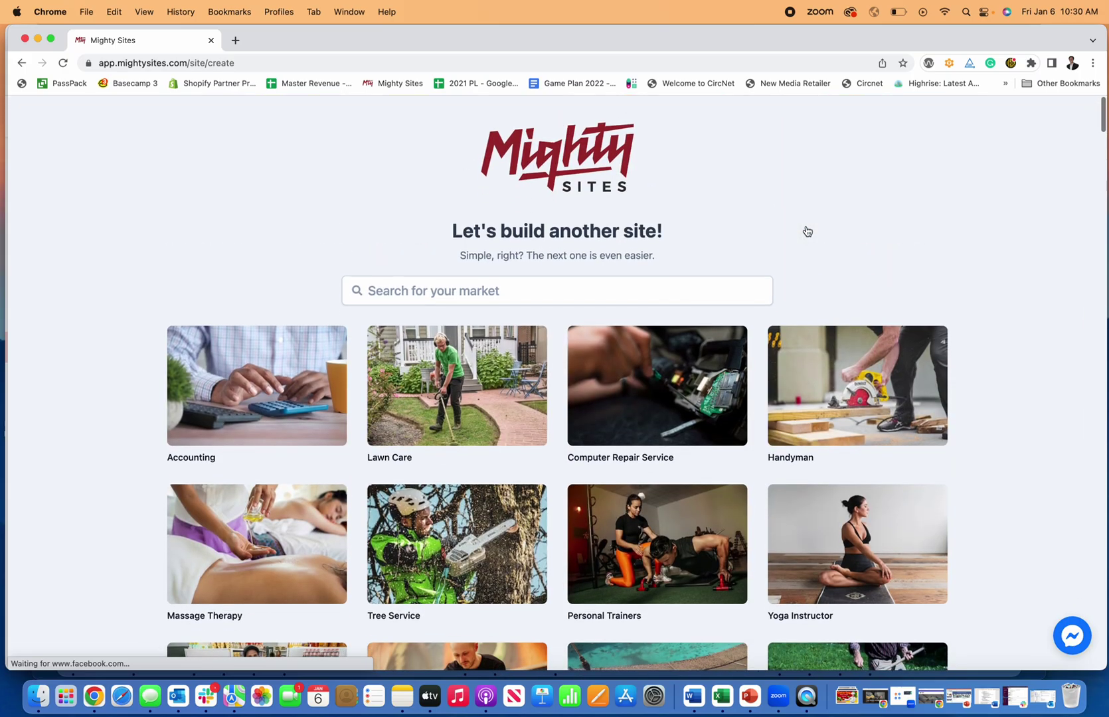
pyautogui.scroll(-1, 805, 230)
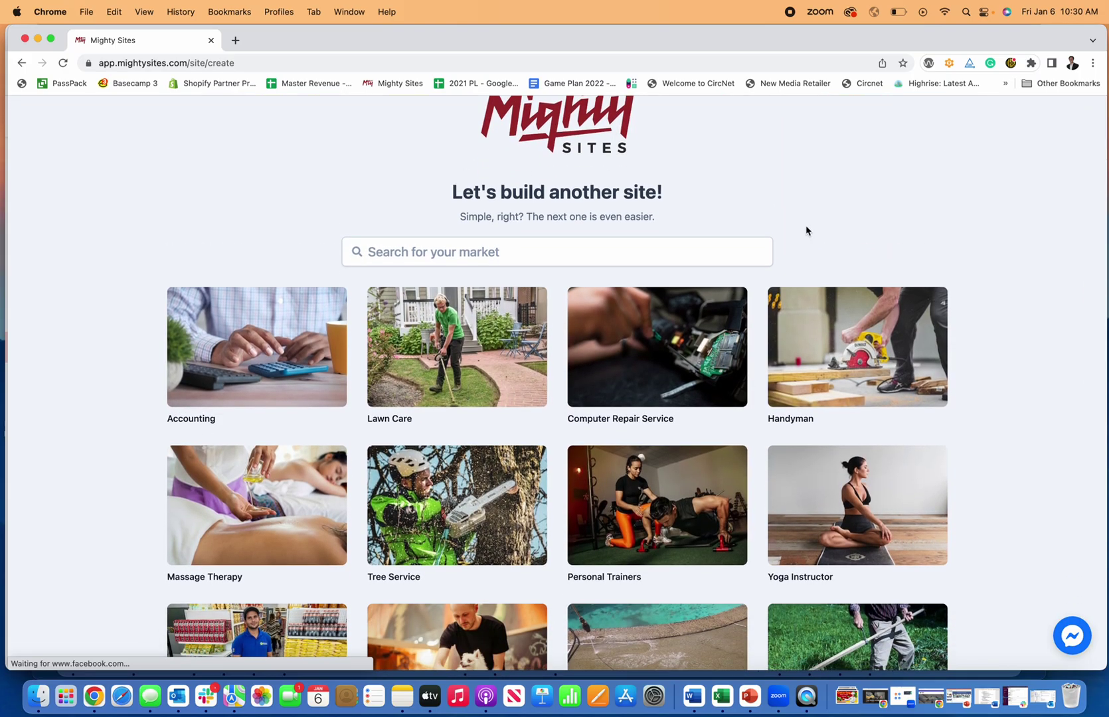
pyautogui.scroll(-2, 725, 239)
pyautogui.scroll(-3, 725, 239)
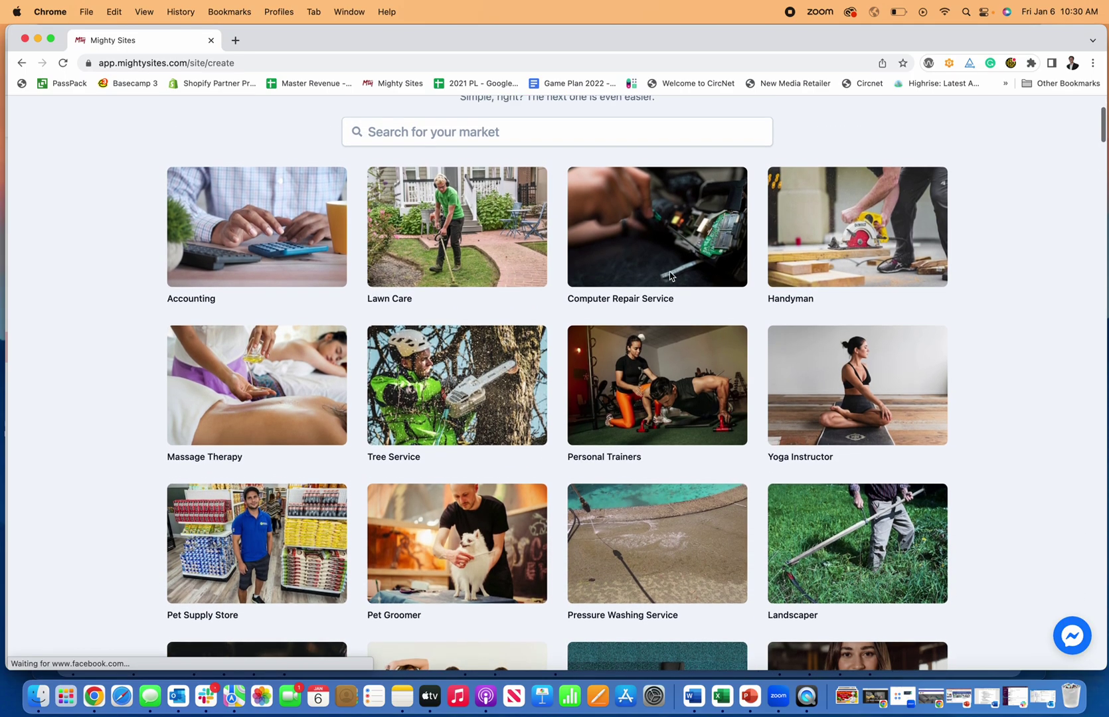
pyautogui.scroll(5, 669, 274)
# Step: Search market templates for 'cater' and choose the Caterer template
pyautogui.click(508, 290)
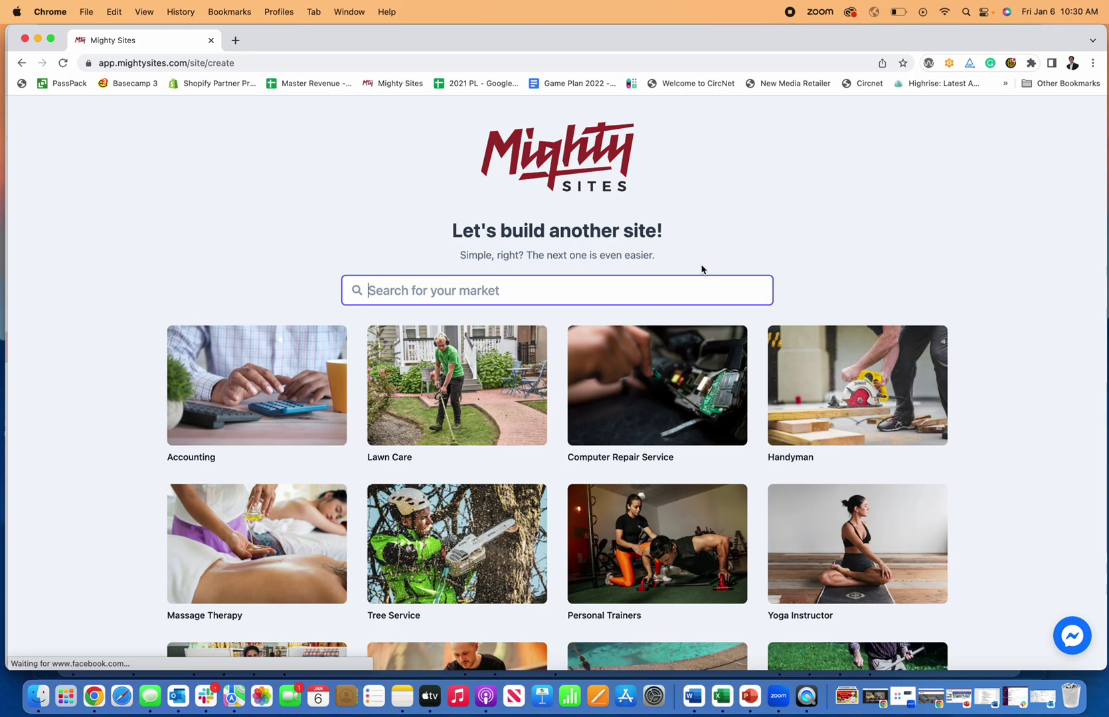
pyautogui.write('cat')
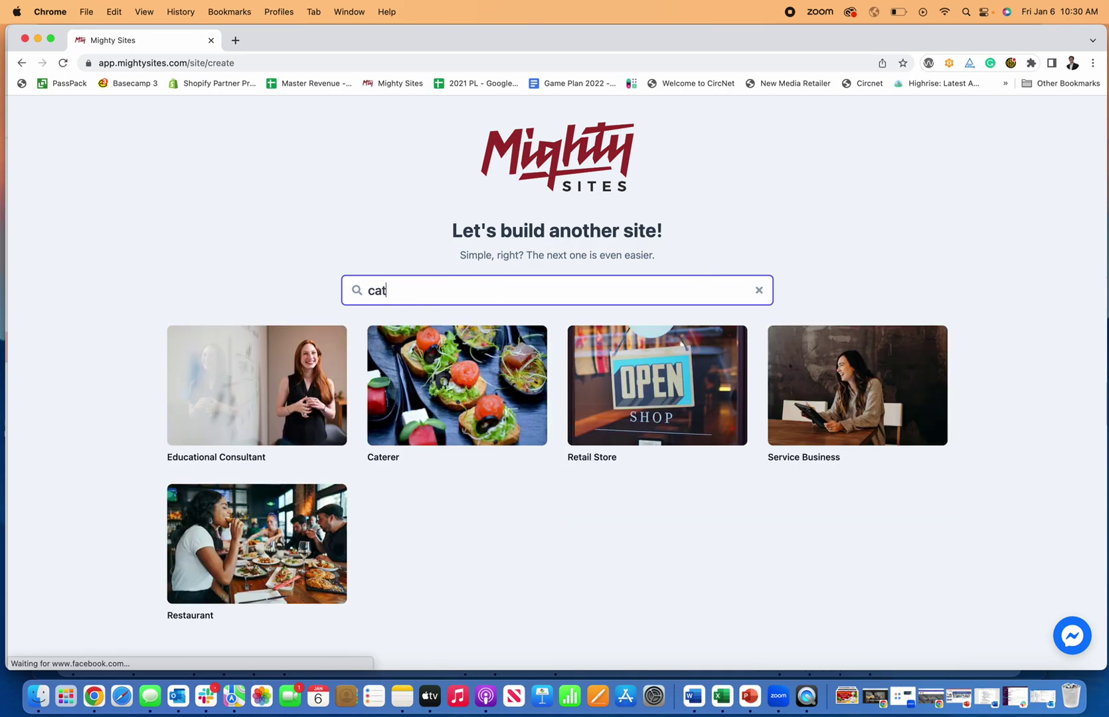
pyautogui.write('er')
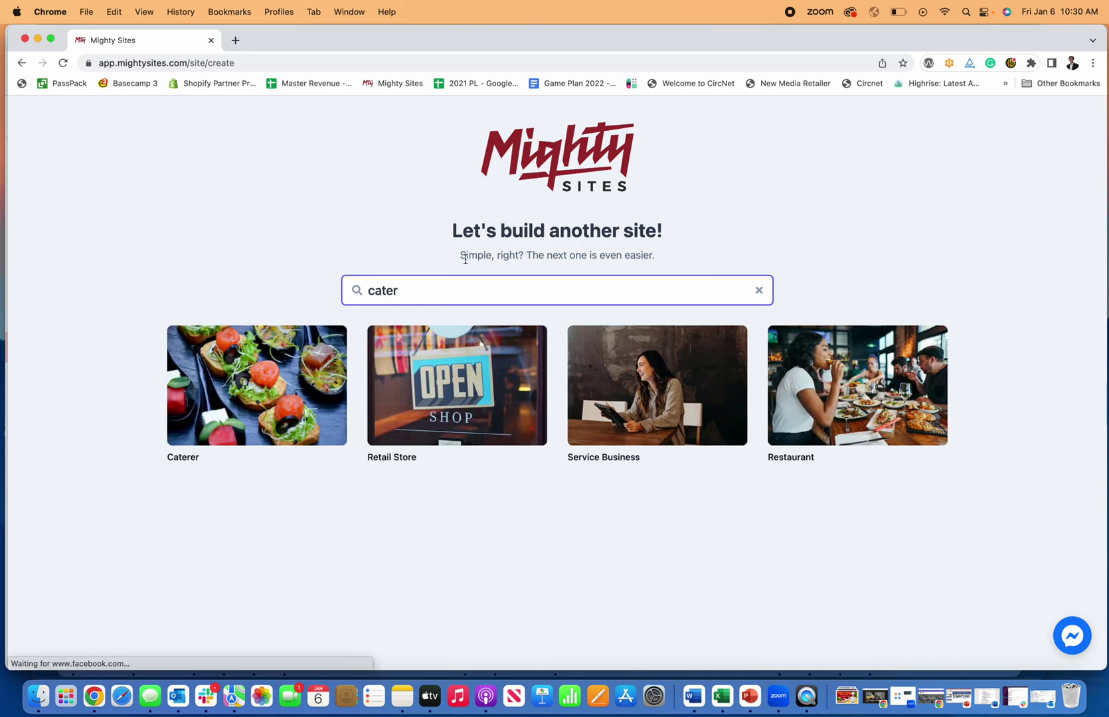
pyautogui.click(230, 409)
pyautogui.write('Keegan')
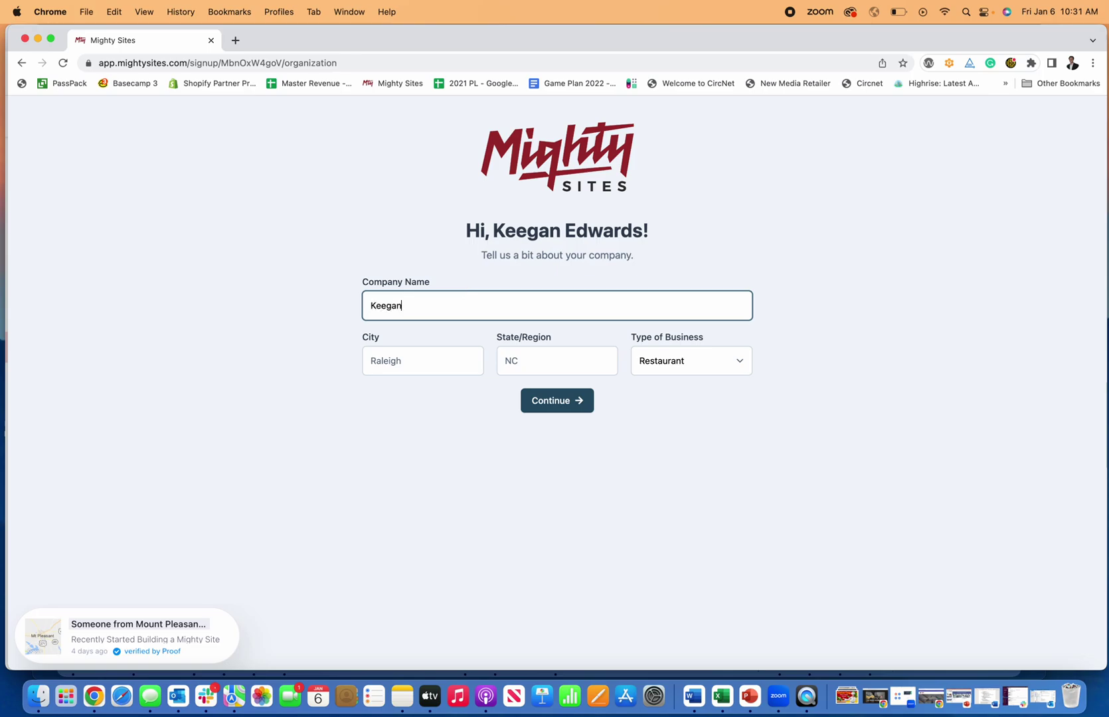
pyautogui.write("'s Catering")
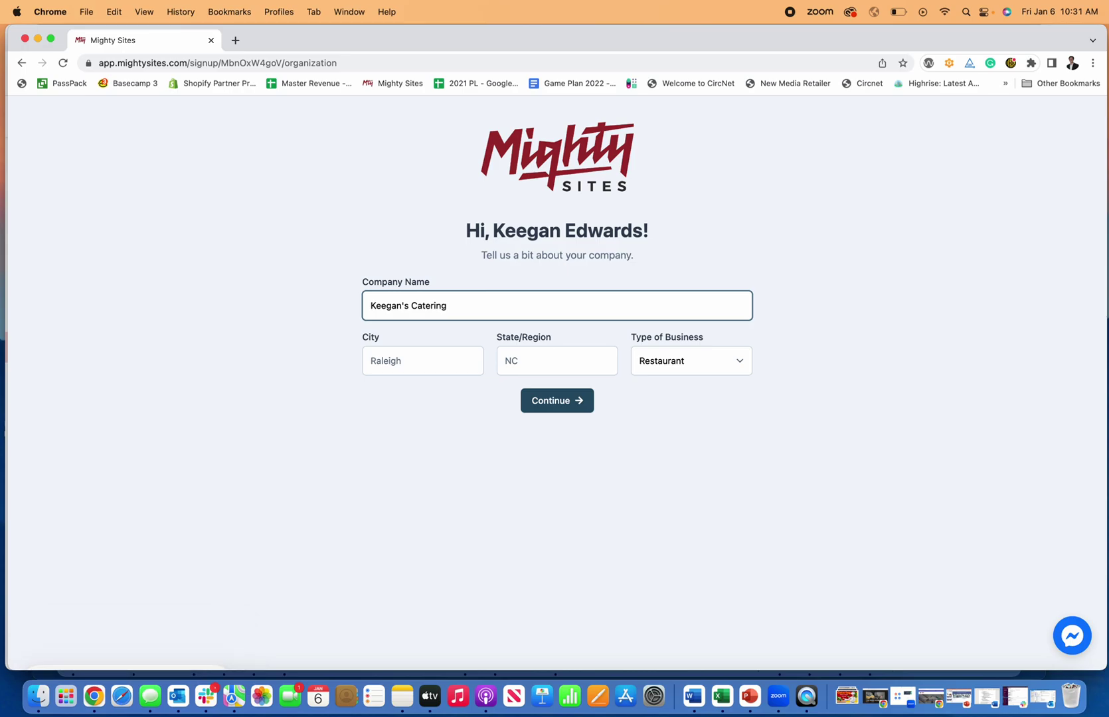
# Step: Enter Denver as the city, choose Service as the business type, and submit the details
pyautogui.click(423, 360)
pyautogui.write('D')
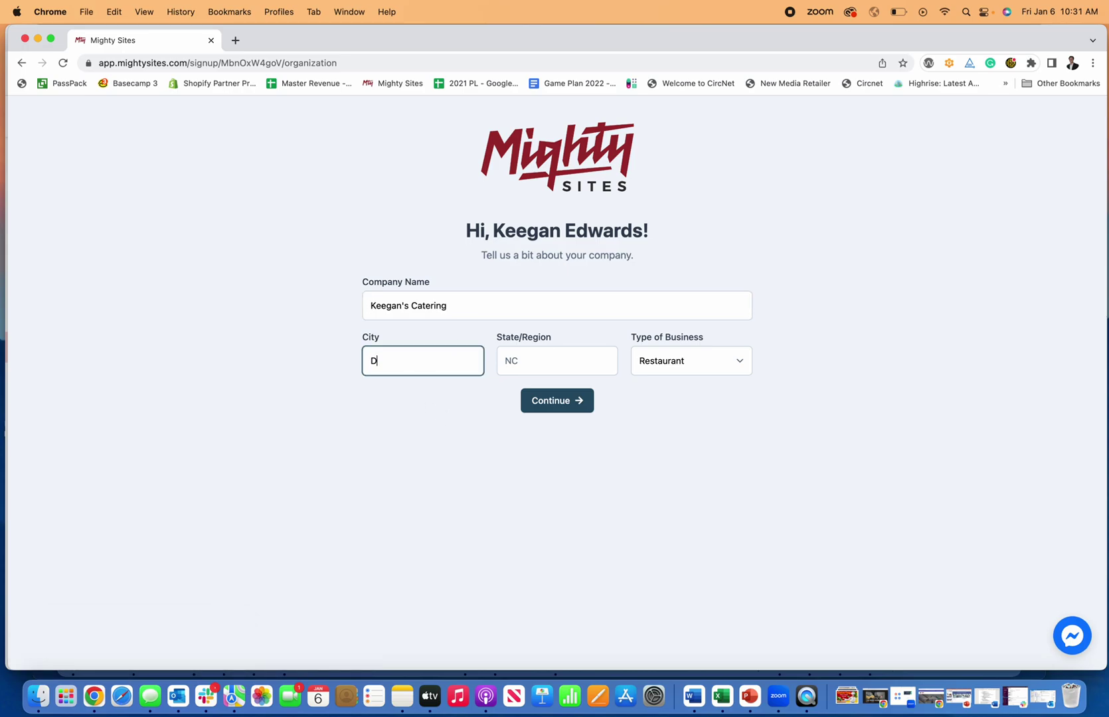
pyautogui.write('enver')
pyautogui.press('Tab')
pyautogui.write('CO')
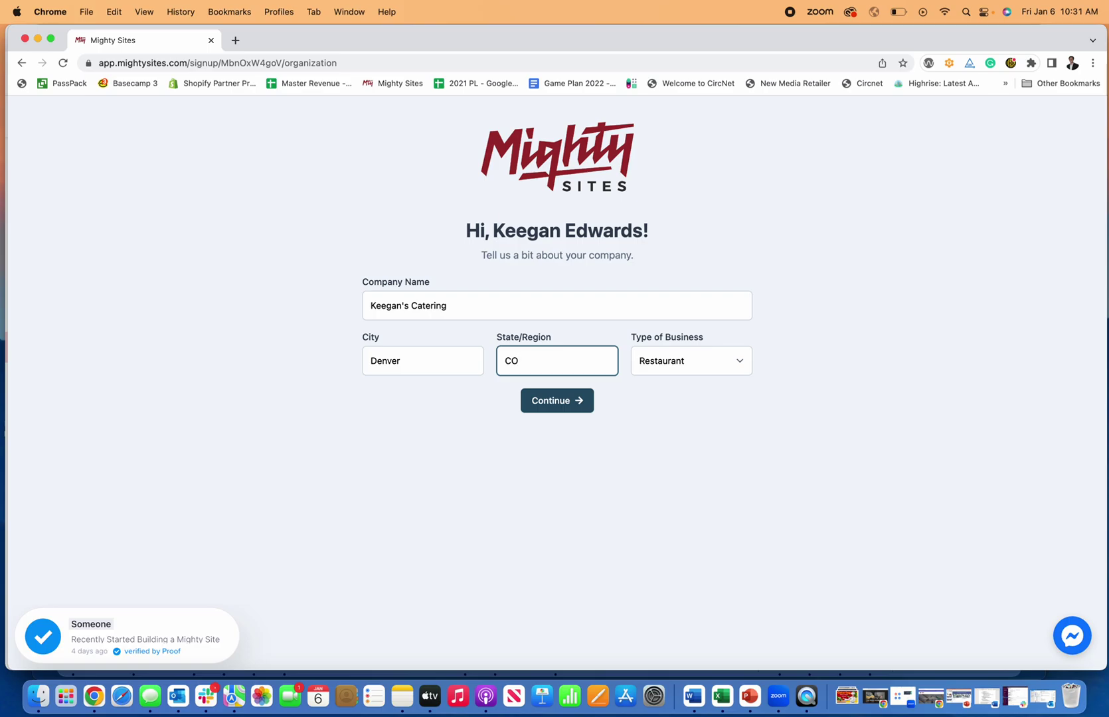
pyautogui.click(656, 361)
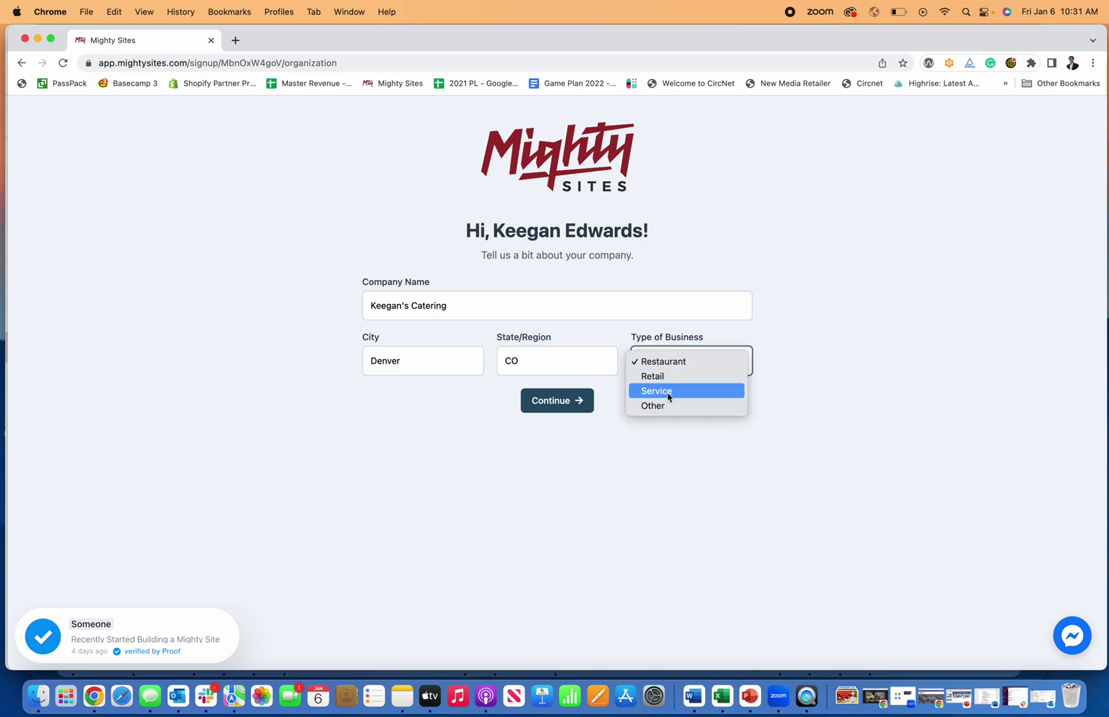
pyautogui.click(667, 392)
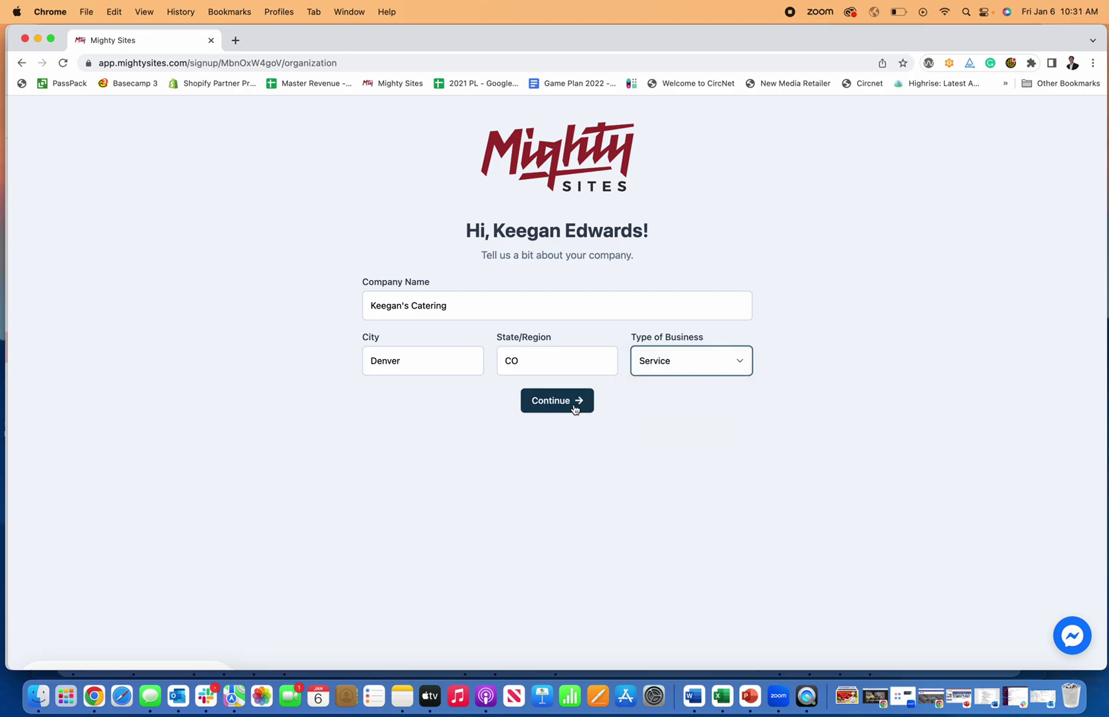
pyautogui.click(557, 400)
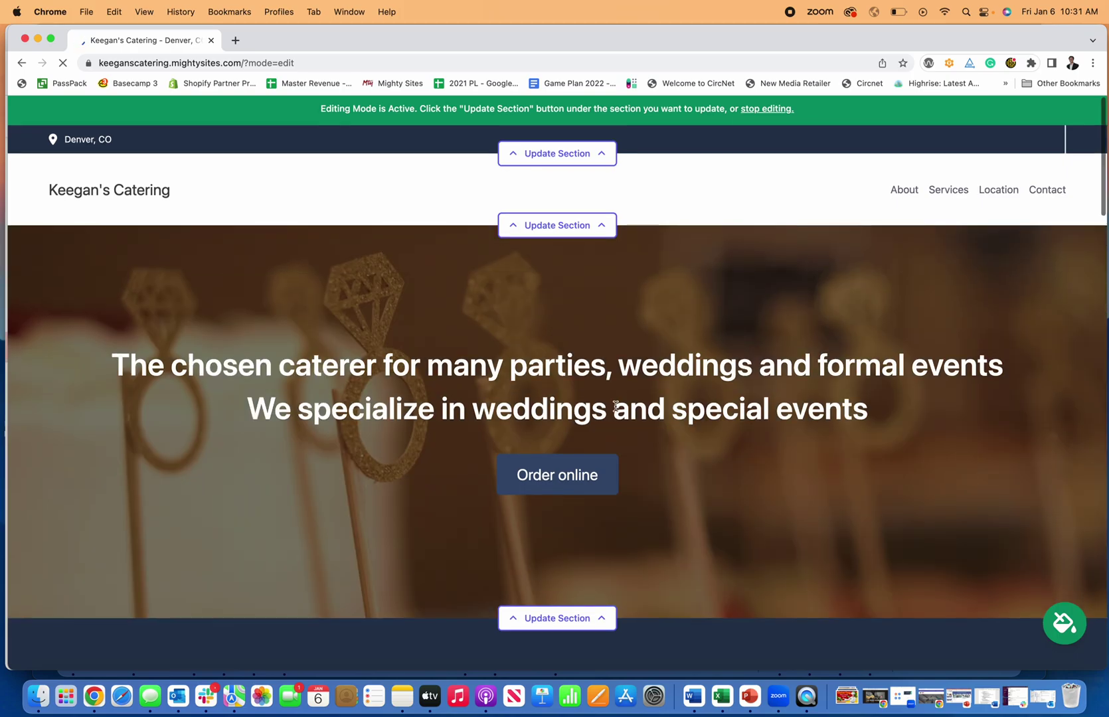
pyautogui.scroll(-5, 614, 409)
pyautogui.scroll(-5, 615, 447)
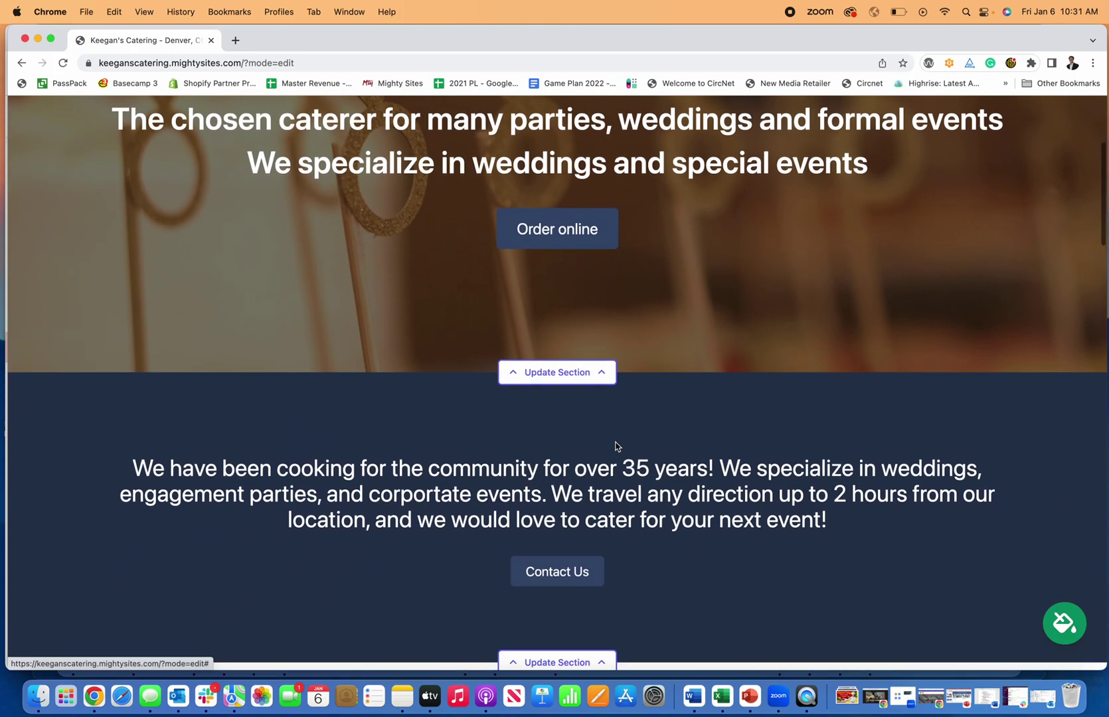
pyautogui.scroll(-5, 615, 446)
pyautogui.scroll(-5, 615, 447)
pyautogui.scroll(-5, 615, 447)
pyautogui.scroll(-5, 616, 444)
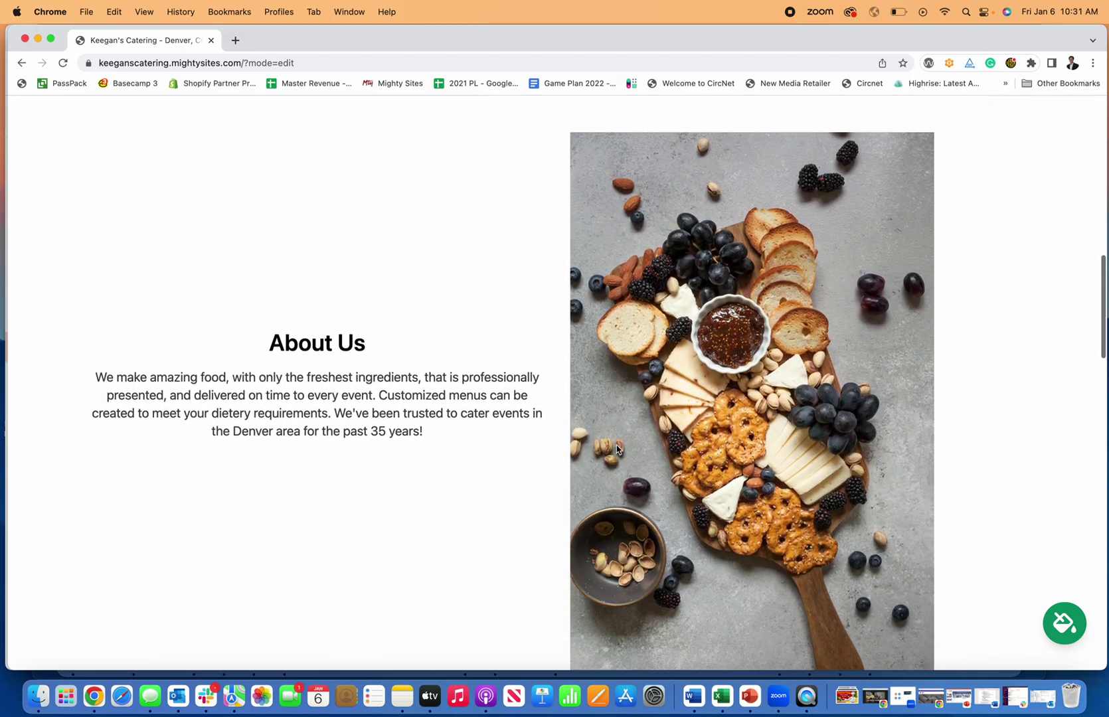
pyautogui.scroll(-5, 616, 445)
pyautogui.scroll(-5, 616, 445)
pyautogui.scroll(-5, 616, 445)
pyautogui.scroll(-5, 615, 447)
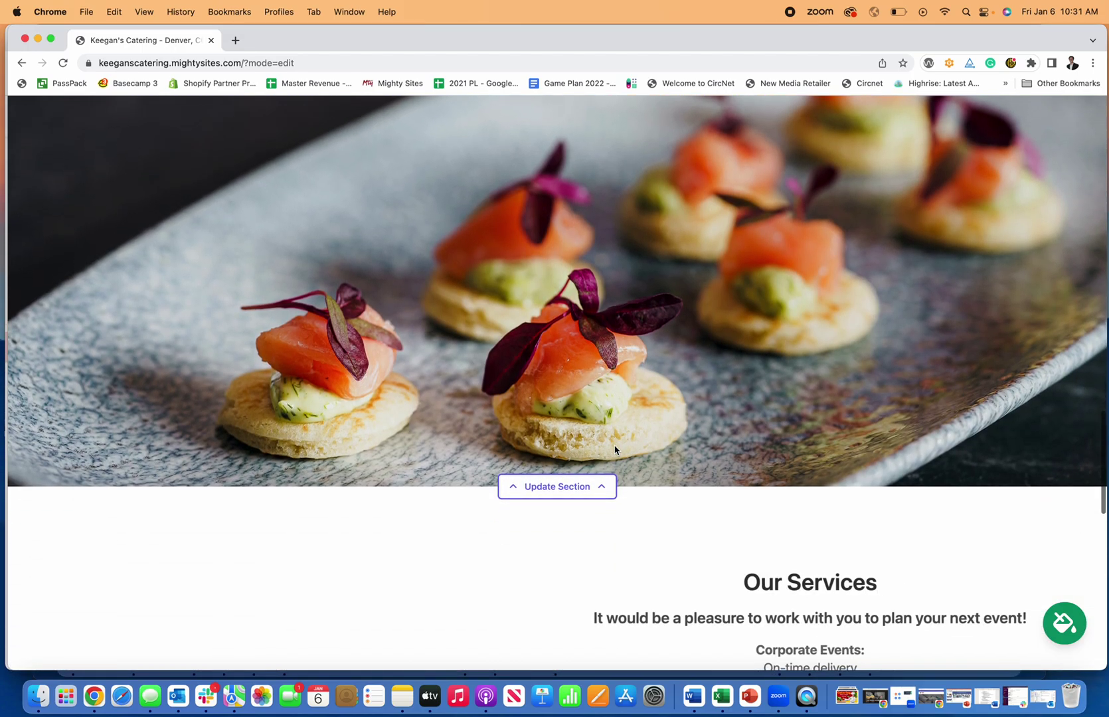
pyautogui.scroll(-5, 615, 447)
pyautogui.scroll(-5, 615, 447)
pyautogui.scroll(-4, 615, 447)
pyautogui.scroll(-5, 615, 445)
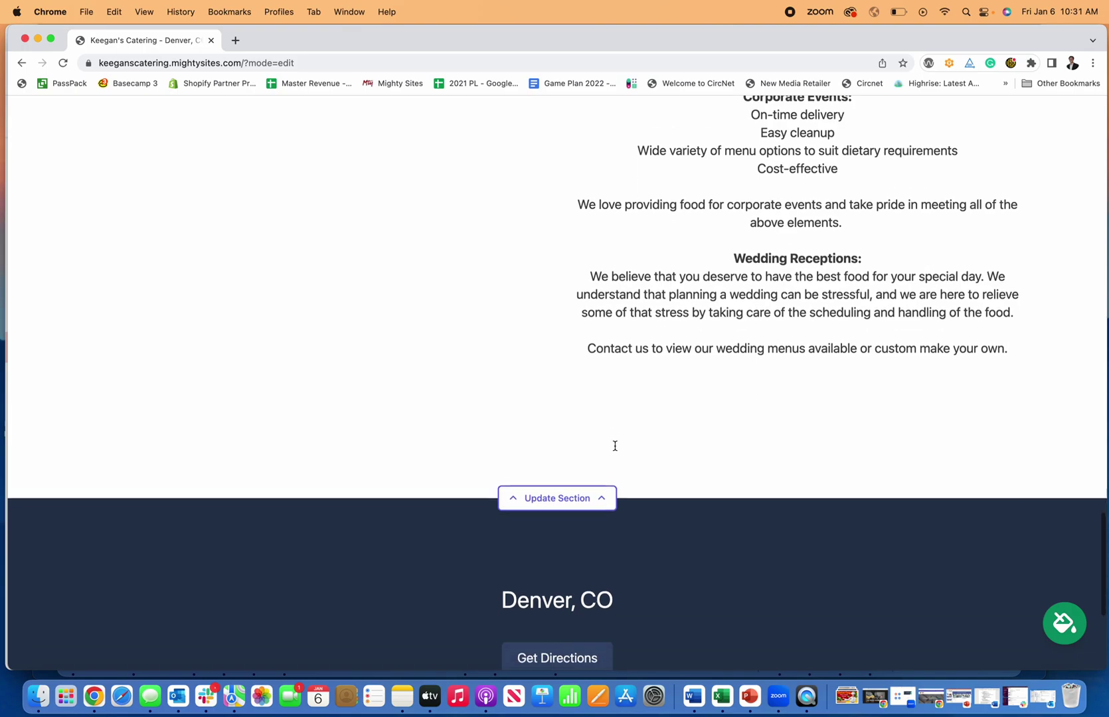
pyautogui.scroll(-1, 615, 445)
pyautogui.scroll(-5, 615, 445)
pyautogui.scroll(-2, 614, 445)
pyautogui.scroll(4, 615, 444)
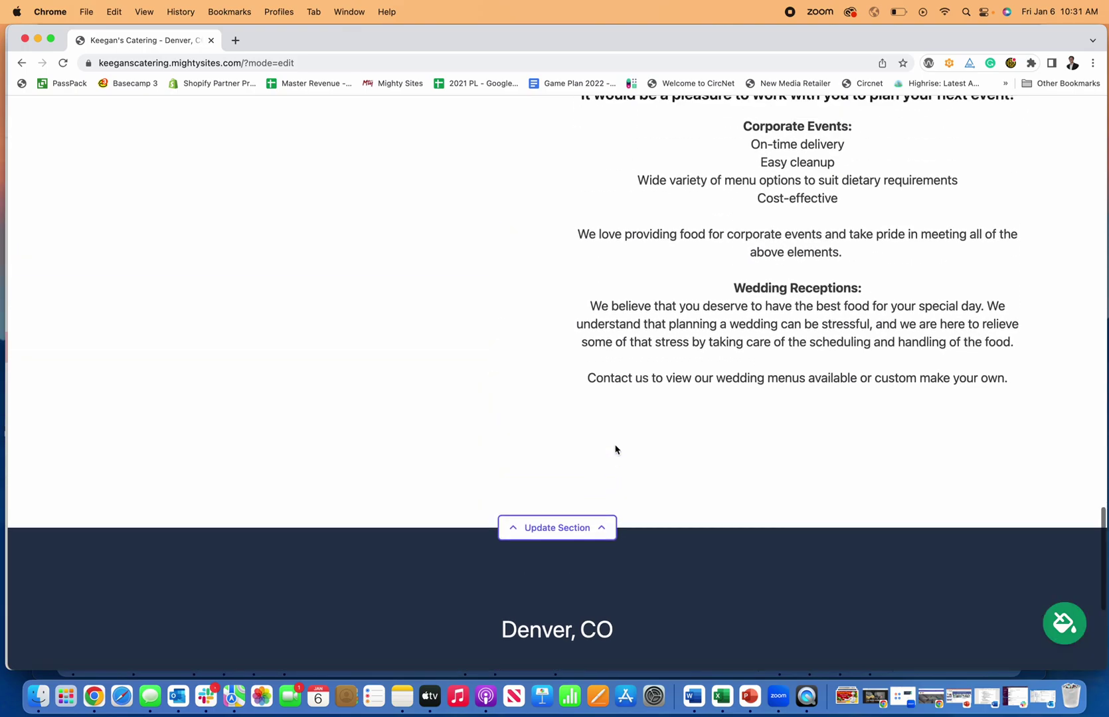
pyautogui.scroll(3, 615, 445)
pyautogui.scroll(-6, 614, 444)
pyautogui.scroll(-3, 615, 445)
pyautogui.scroll(6, 614, 444)
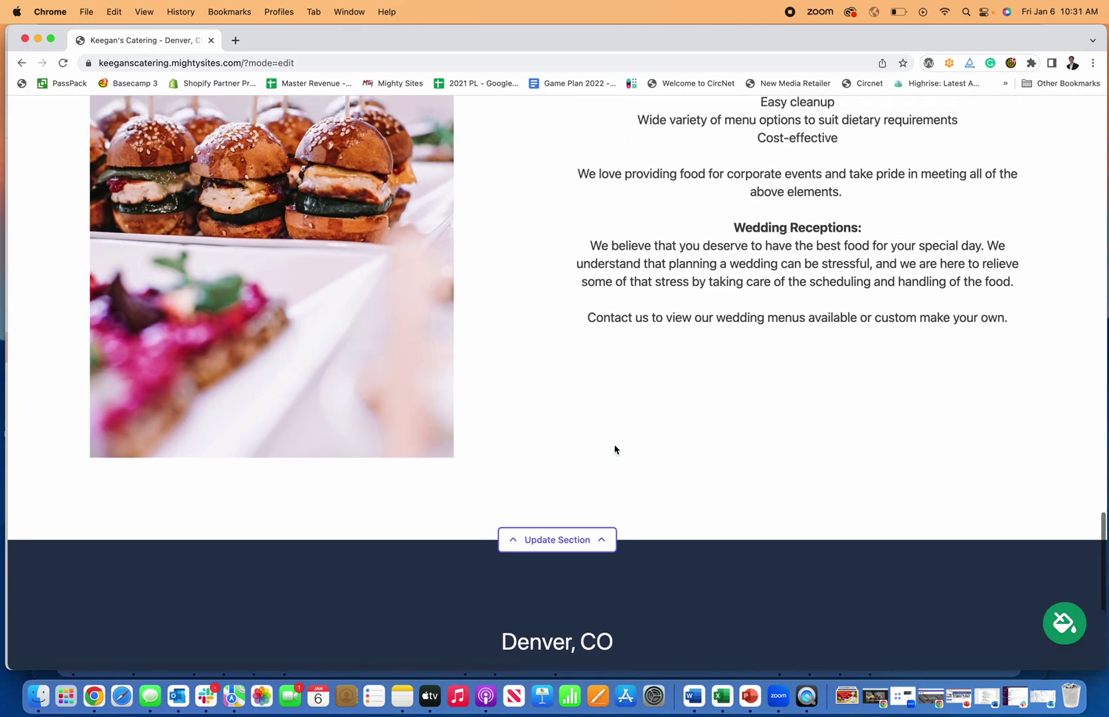
pyautogui.scroll(2, 614, 445)
pyautogui.scroll(2, 614, 445)
pyautogui.scroll(3, 614, 444)
pyautogui.scroll(5, 614, 444)
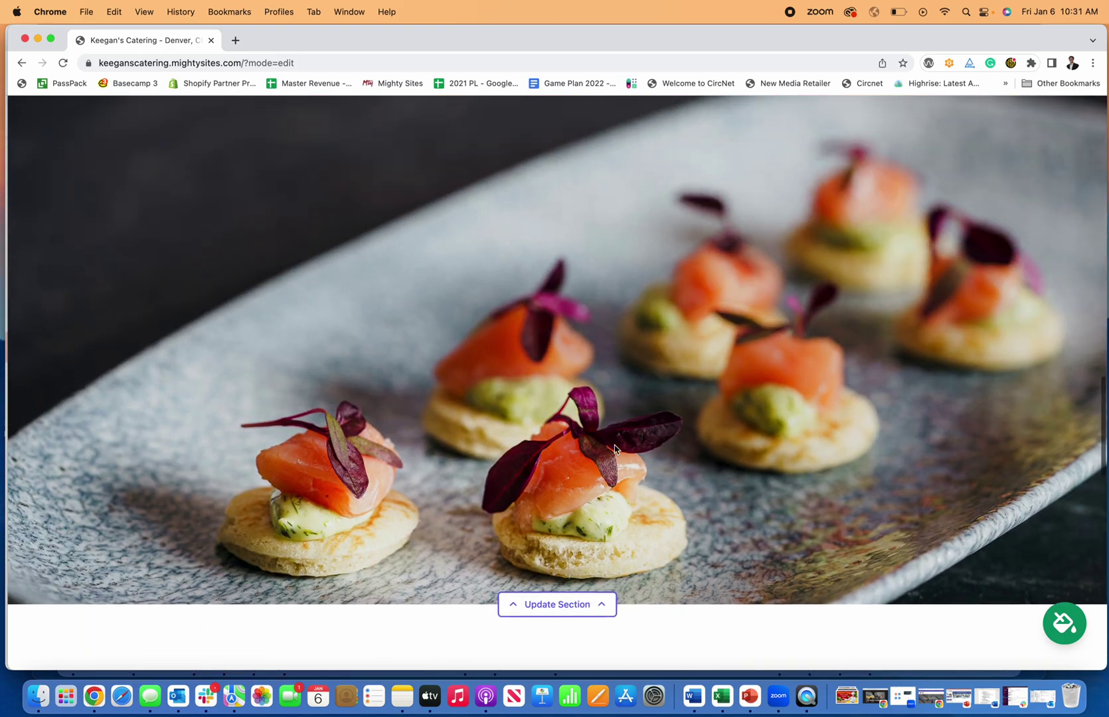
pyautogui.scroll(4, 614, 445)
pyautogui.scroll(5, 614, 445)
pyautogui.scroll(4, 614, 445)
pyautogui.scroll(8, 615, 448)
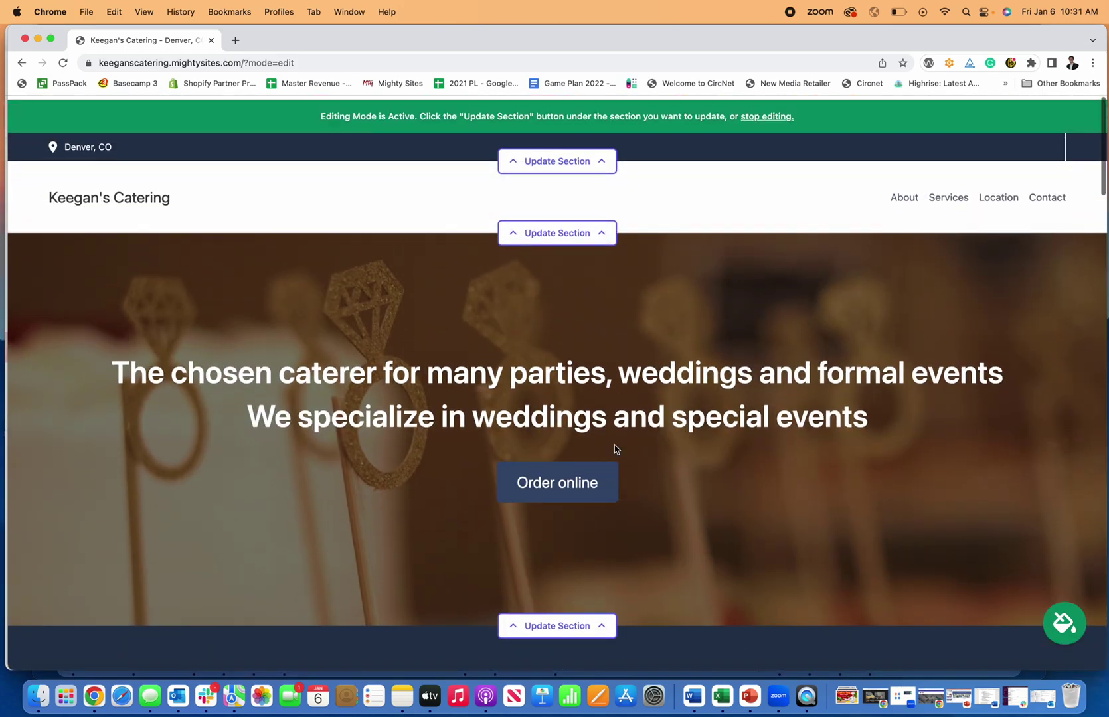
pyautogui.scroll(-1, 614, 448)
pyautogui.scroll(-2, 637, 491)
pyautogui.scroll(-1, 638, 489)
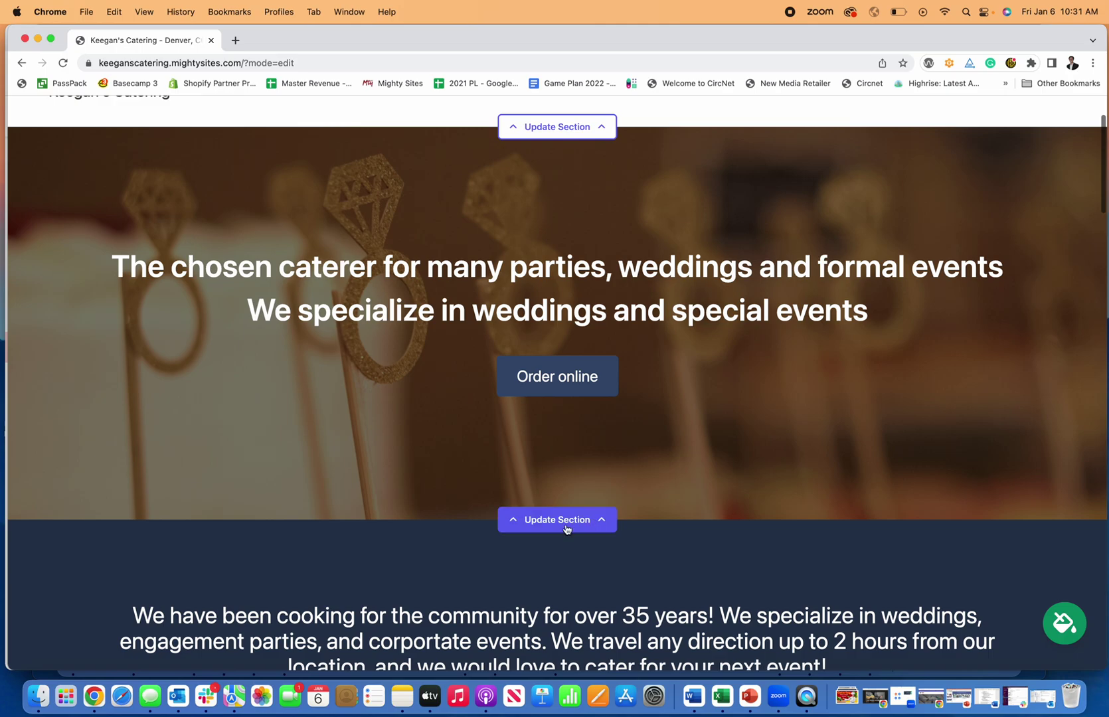
# Step: Open the hero section's image options, then cancel the computer file picker
pyautogui.click(570, 524)
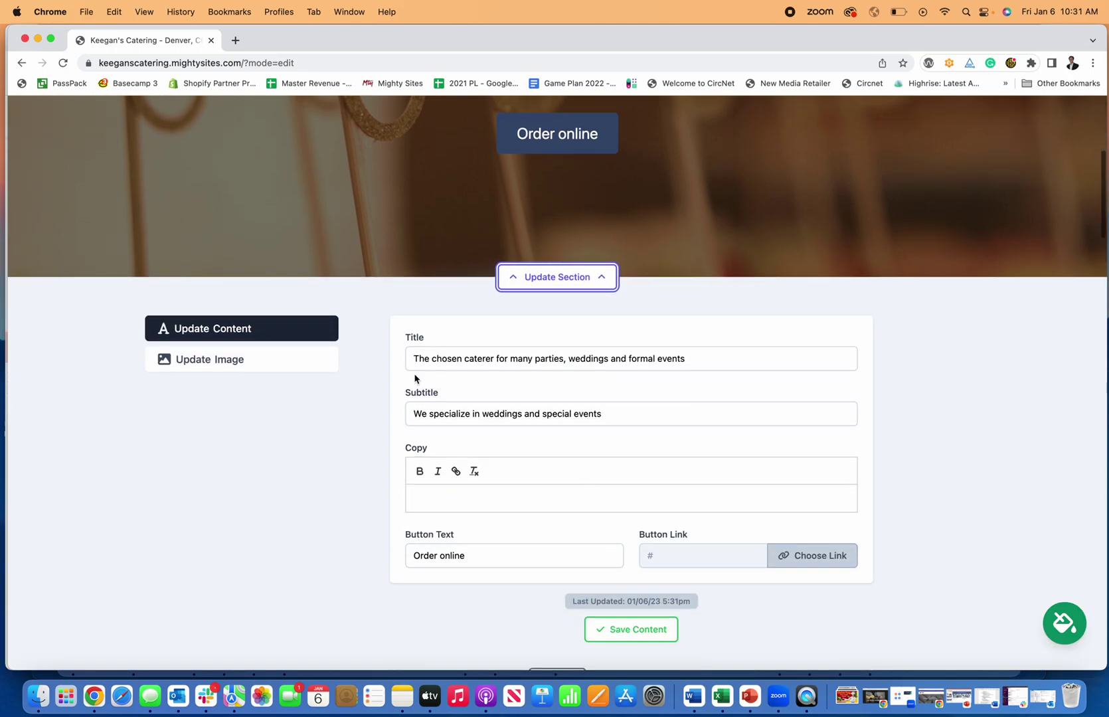
pyautogui.scroll(2, 351, 332)
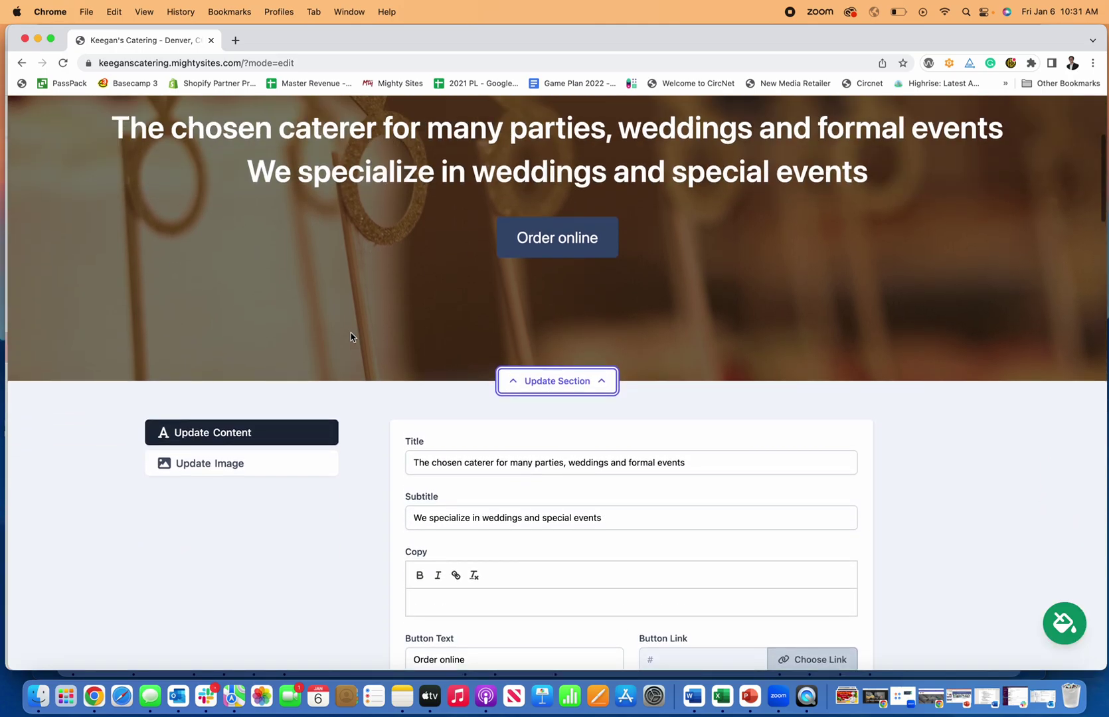
pyautogui.click(259, 467)
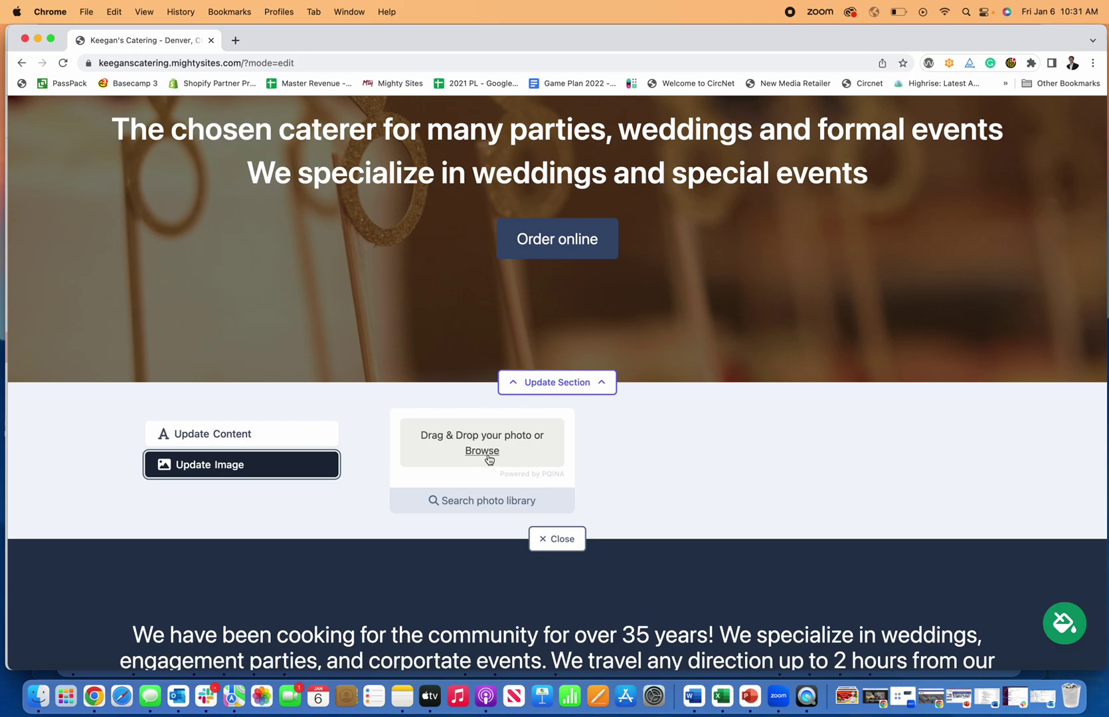
pyautogui.click(488, 454)
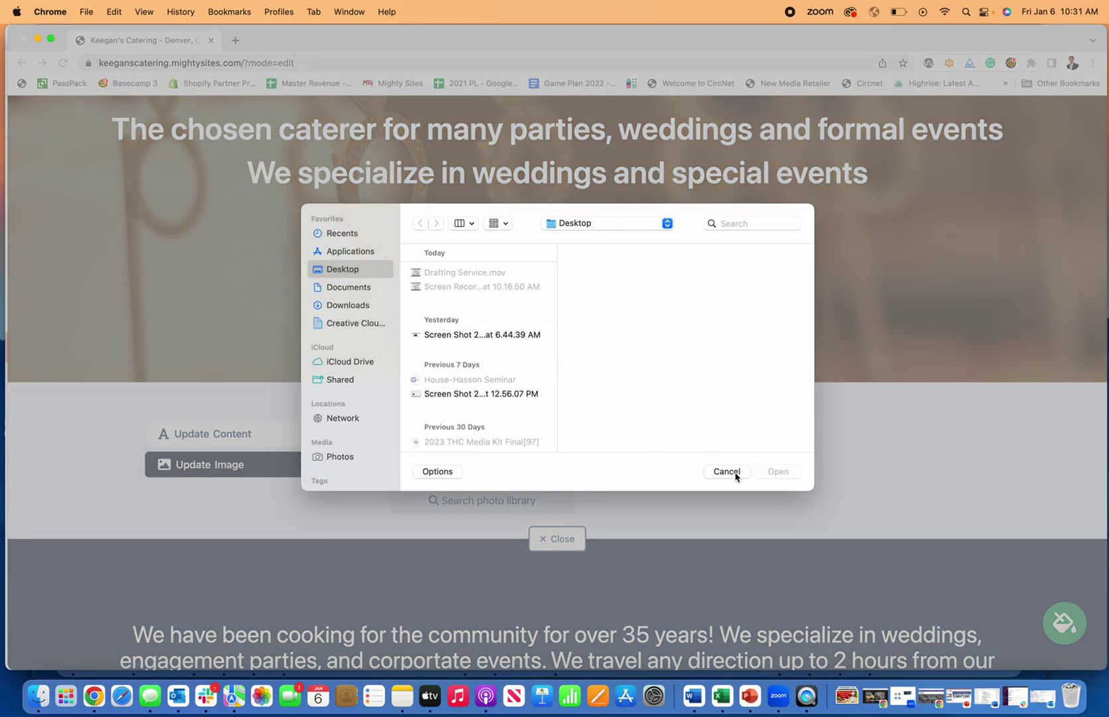
pyautogui.click(728, 472)
# Step: Page through the Caterer photo library results until the glassware photo appears
pyautogui.click(529, 503)
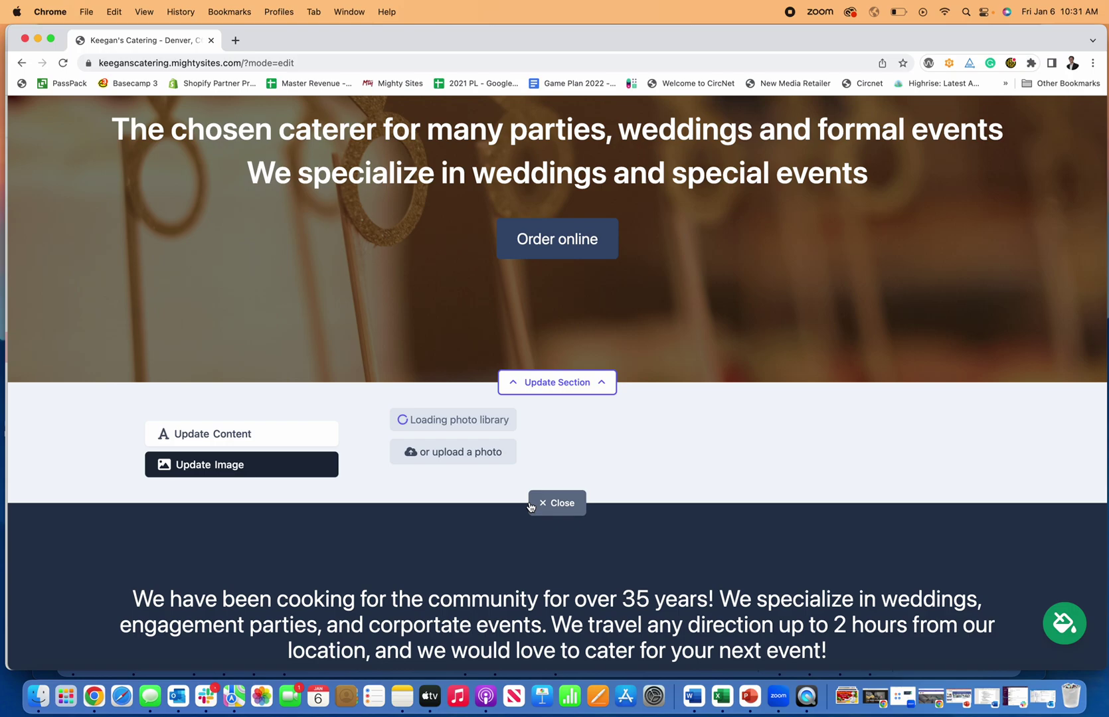
pyautogui.scroll(-5, 529, 503)
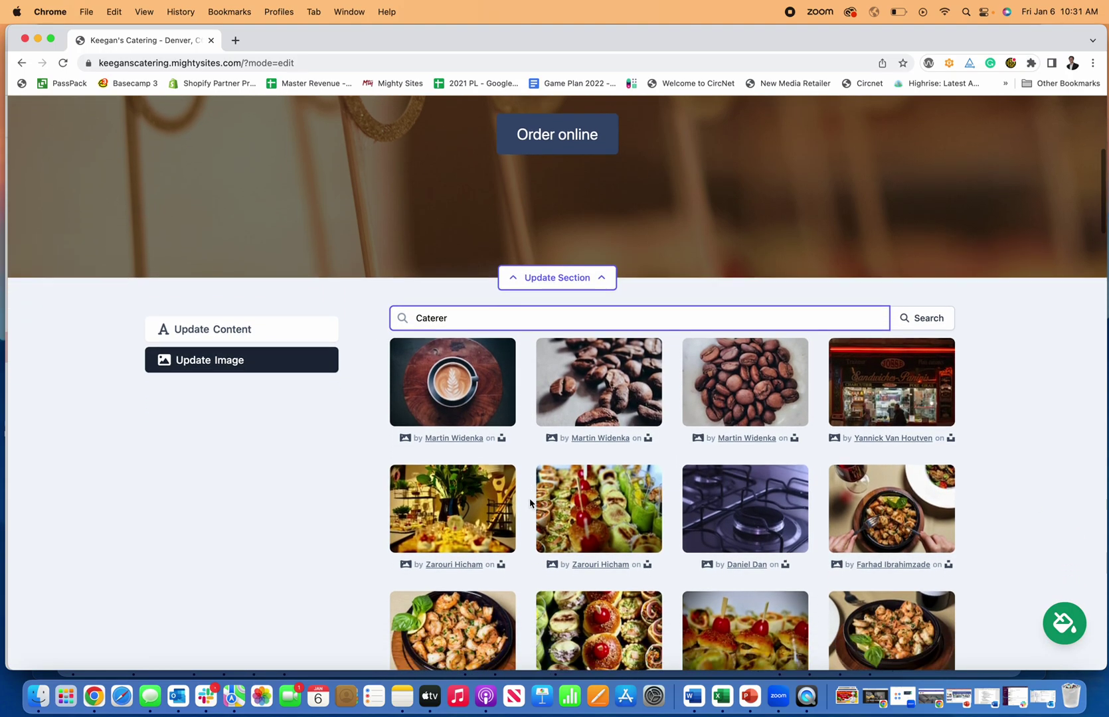
pyautogui.scroll(-5, 529, 504)
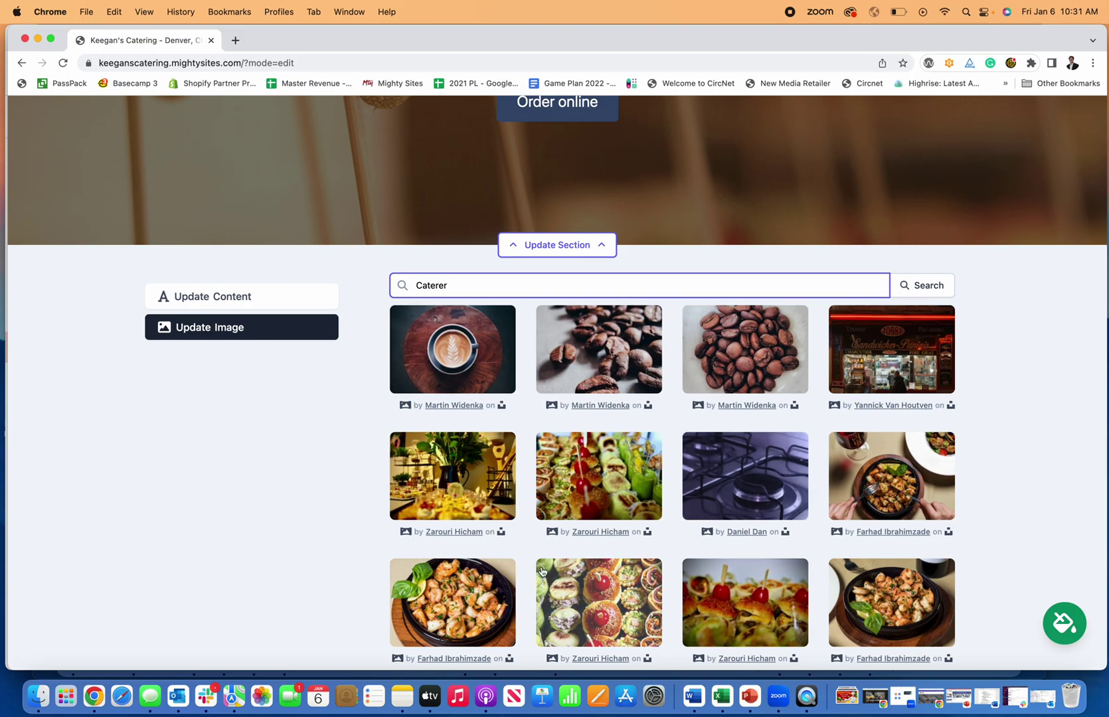
pyautogui.scroll(-3, 544, 570)
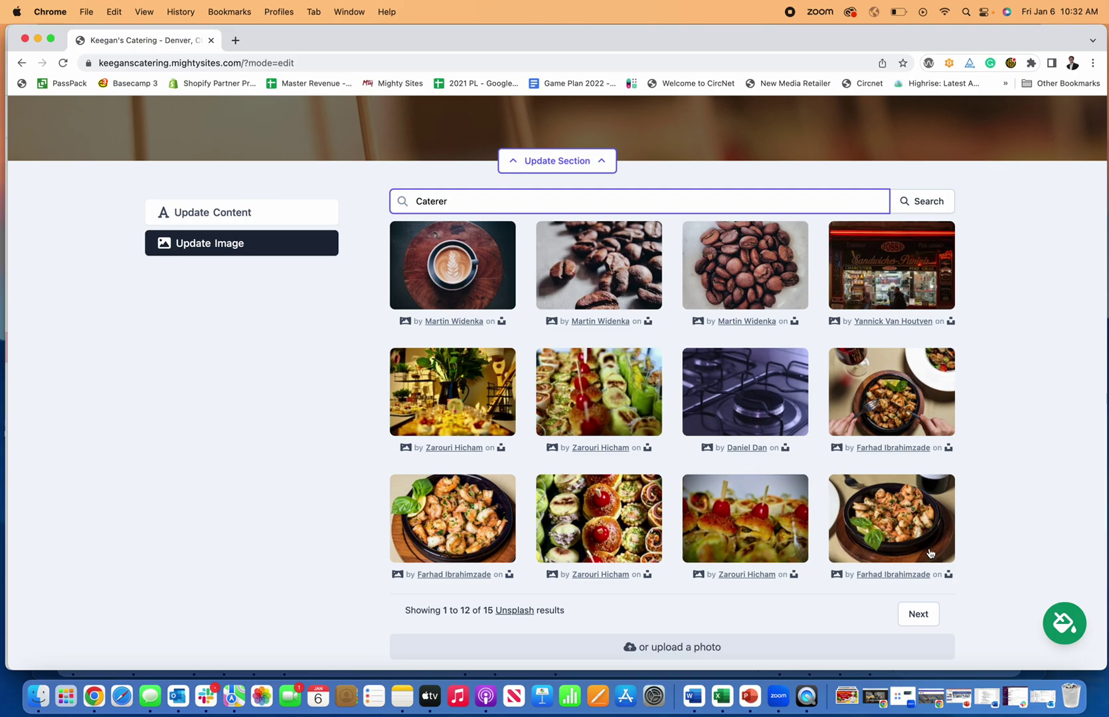
pyautogui.scroll(3, 929, 552)
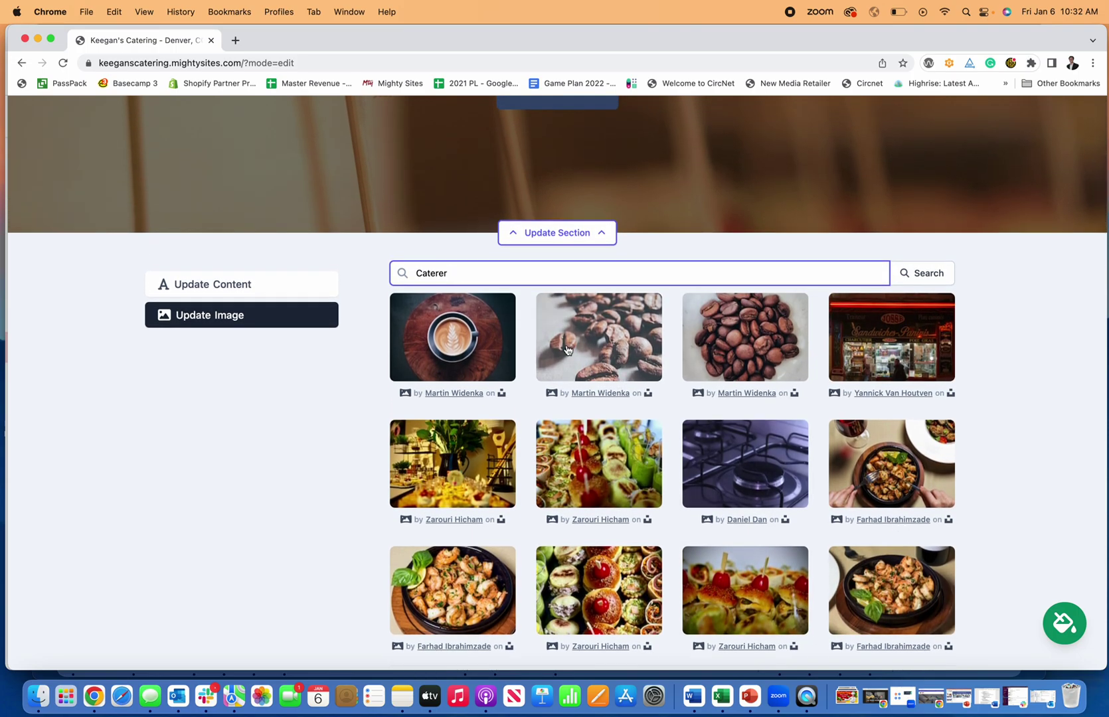
pyautogui.scroll(-4, 567, 350)
pyautogui.click(916, 571)
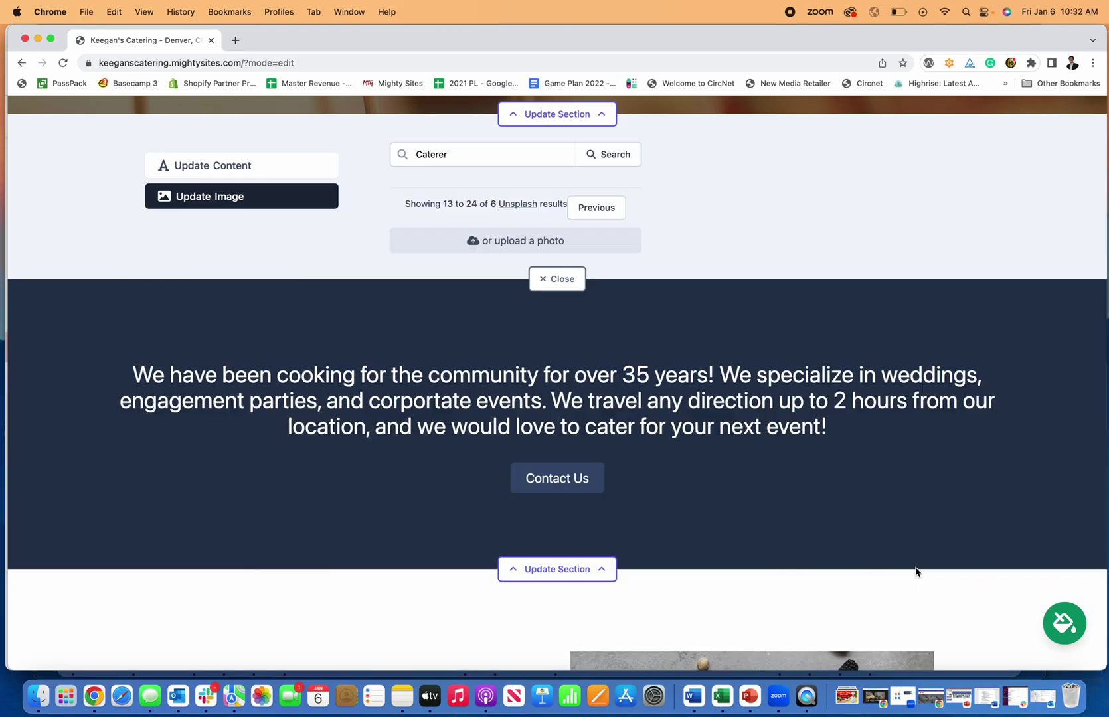
pyautogui.scroll(5, 915, 571)
pyautogui.scroll(4, 915, 570)
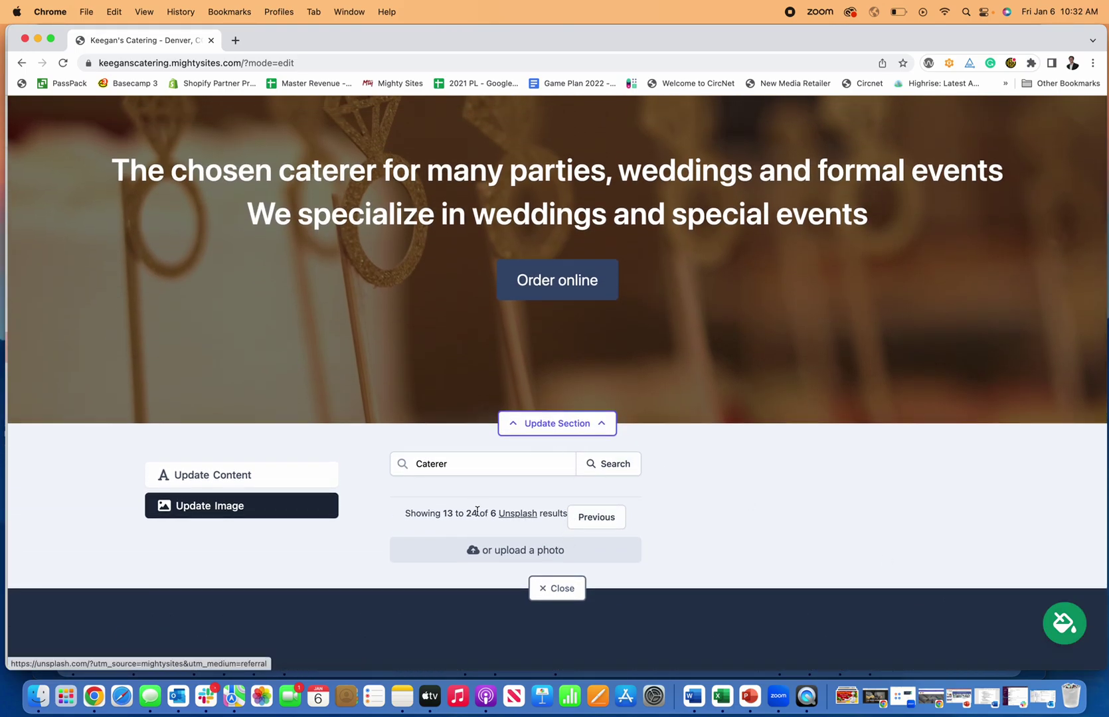
pyautogui.click(486, 463)
pyautogui.click(617, 463)
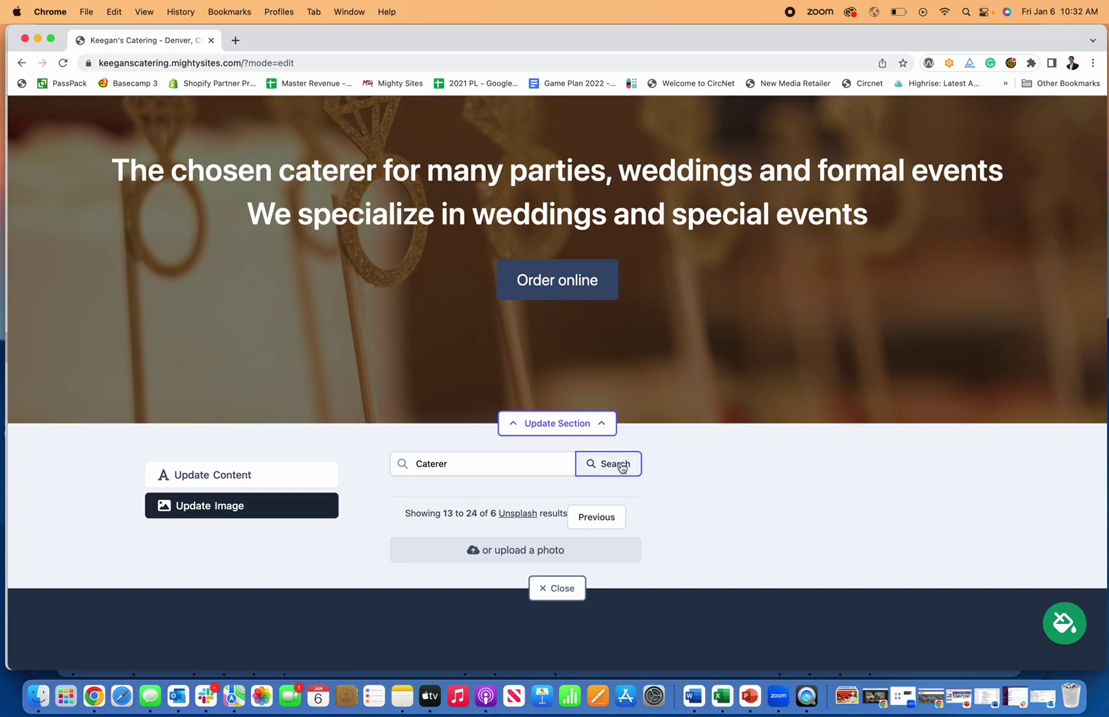
pyautogui.click(225, 476)
pyautogui.click(258, 503)
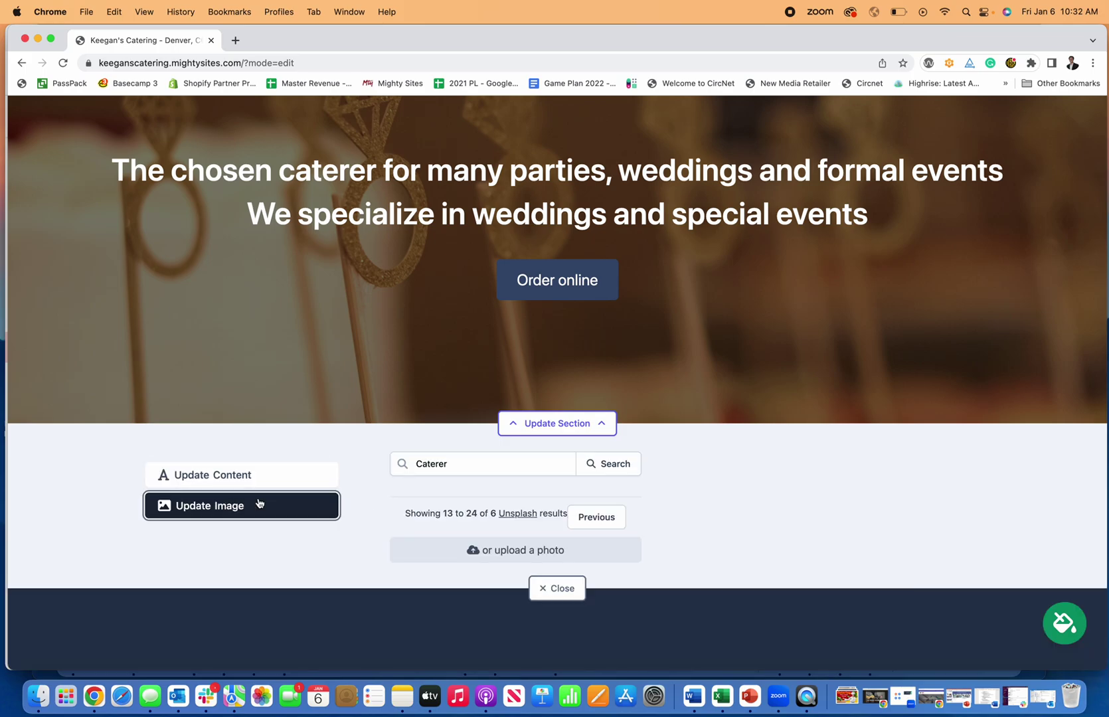
pyautogui.click(596, 517)
pyautogui.scroll(-5, 563, 512)
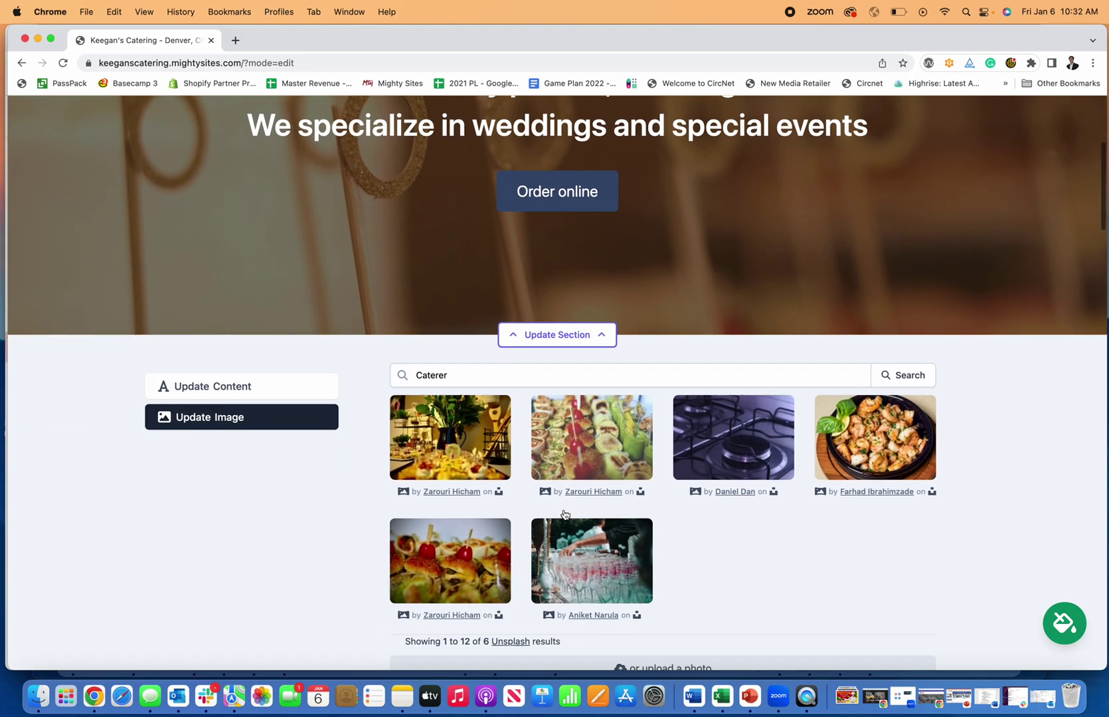
pyautogui.scroll(-1, 564, 513)
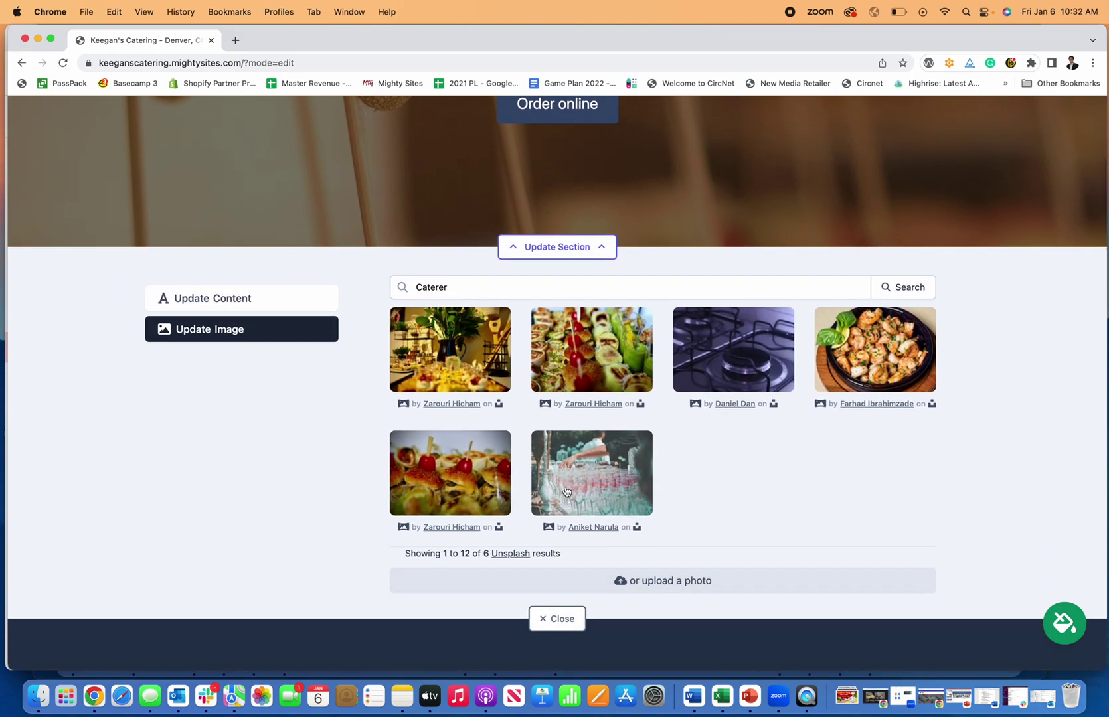
# Step: Select the rows-of-glasses photo by Aniket Narula as the hero image and save it
pyautogui.click(589, 490)
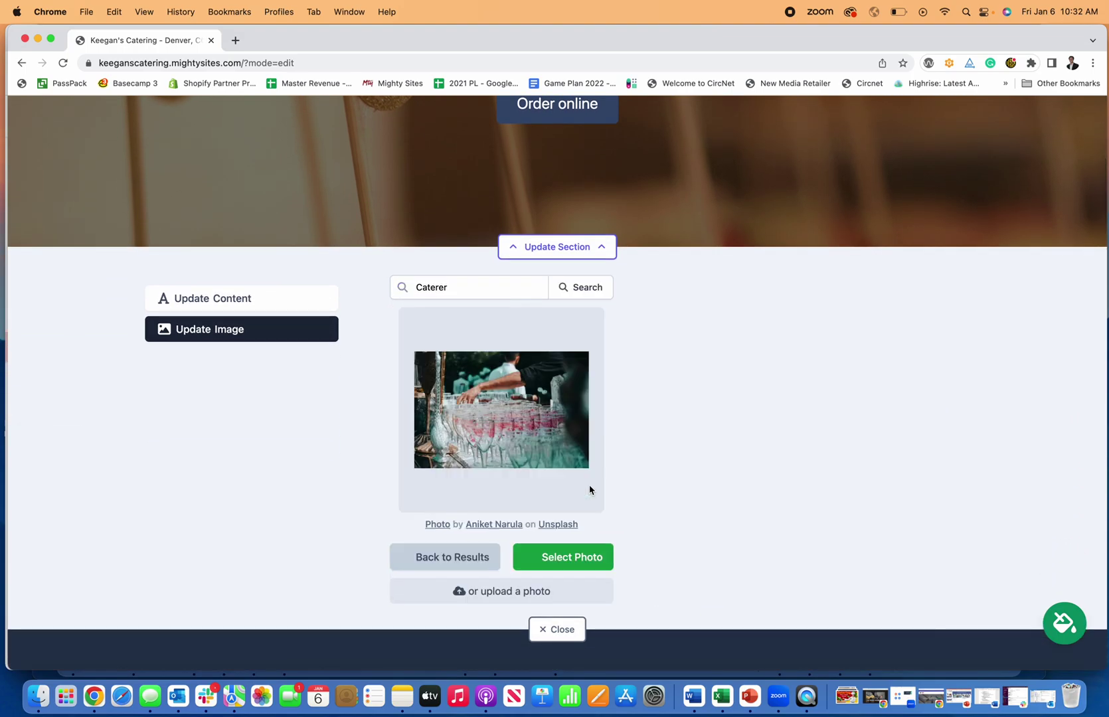
pyautogui.click(561, 557)
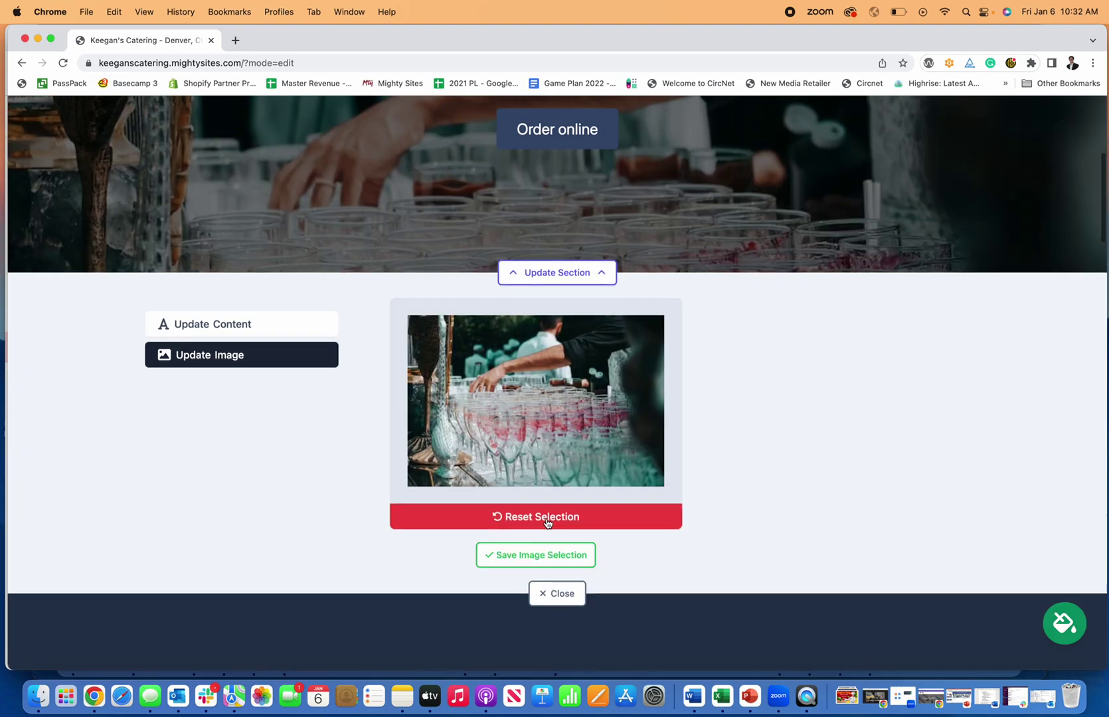
pyautogui.scroll(10, 548, 495)
pyautogui.scroll(-8, 545, 523)
pyautogui.scroll(-2, 545, 523)
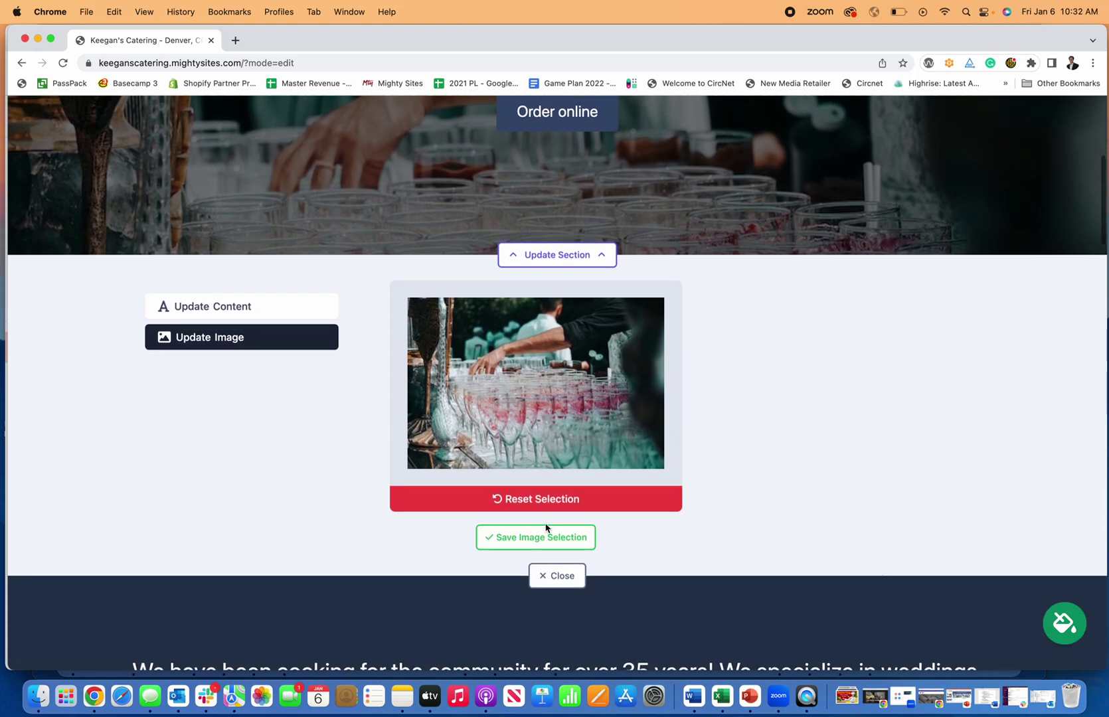
pyautogui.click(546, 543)
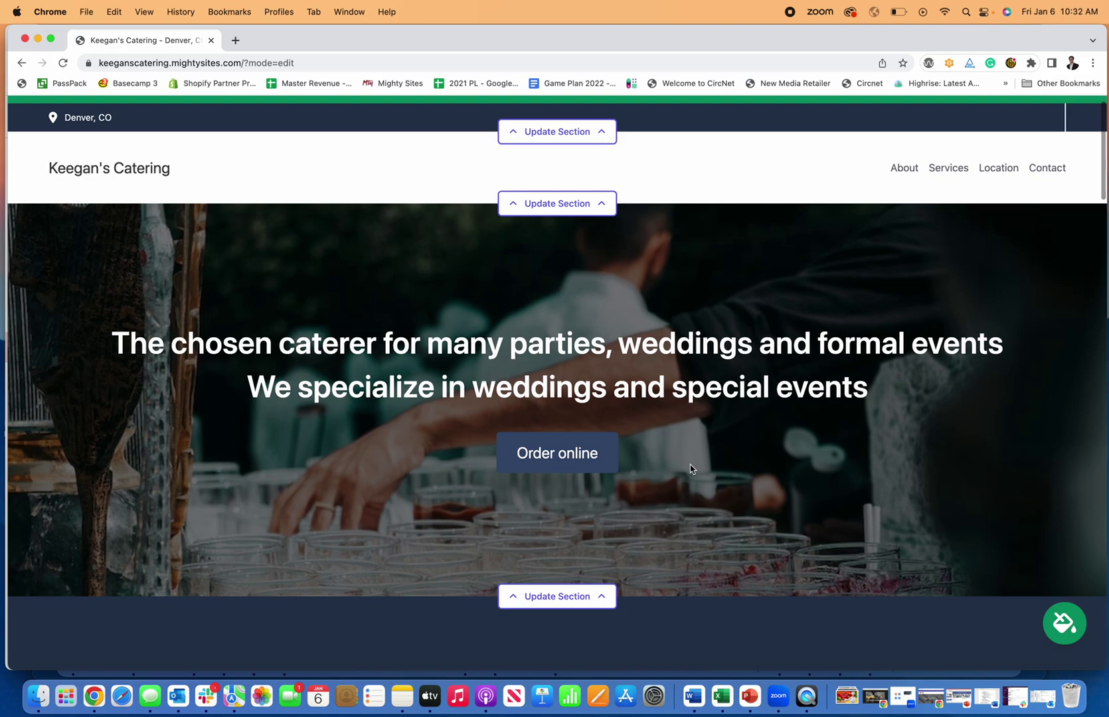
pyautogui.scroll(-6, 691, 467)
pyautogui.scroll(5, 690, 467)
pyautogui.scroll(-15, 691, 467)
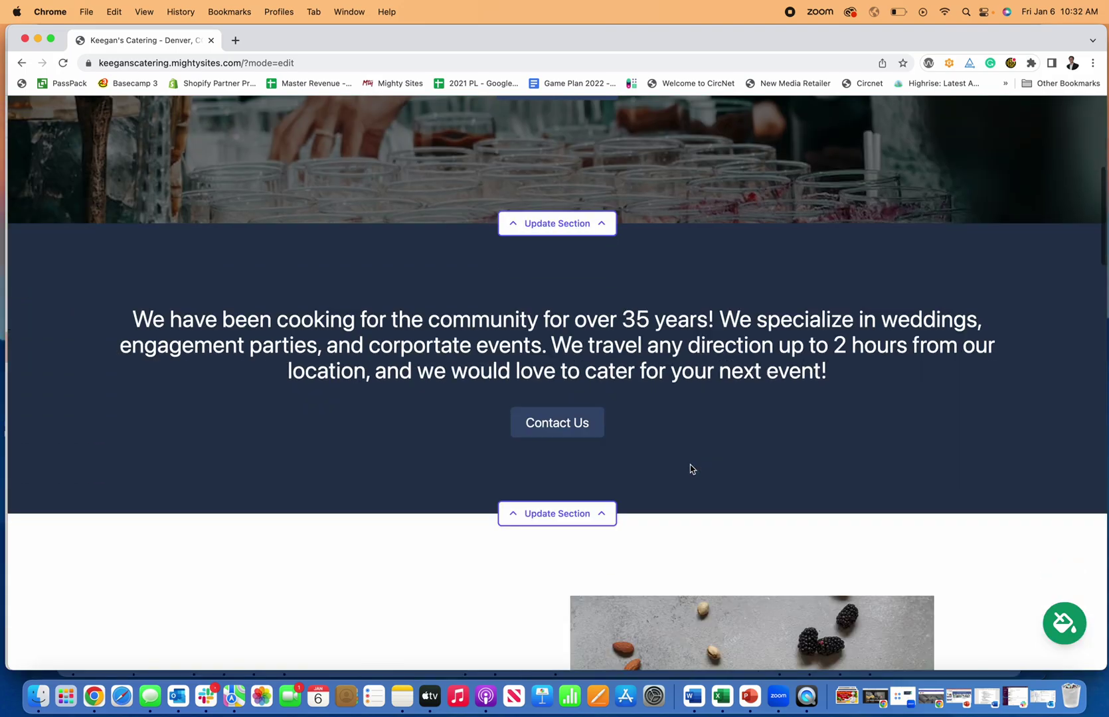
pyautogui.scroll(-5, 690, 468)
pyautogui.scroll(-5, 690, 468)
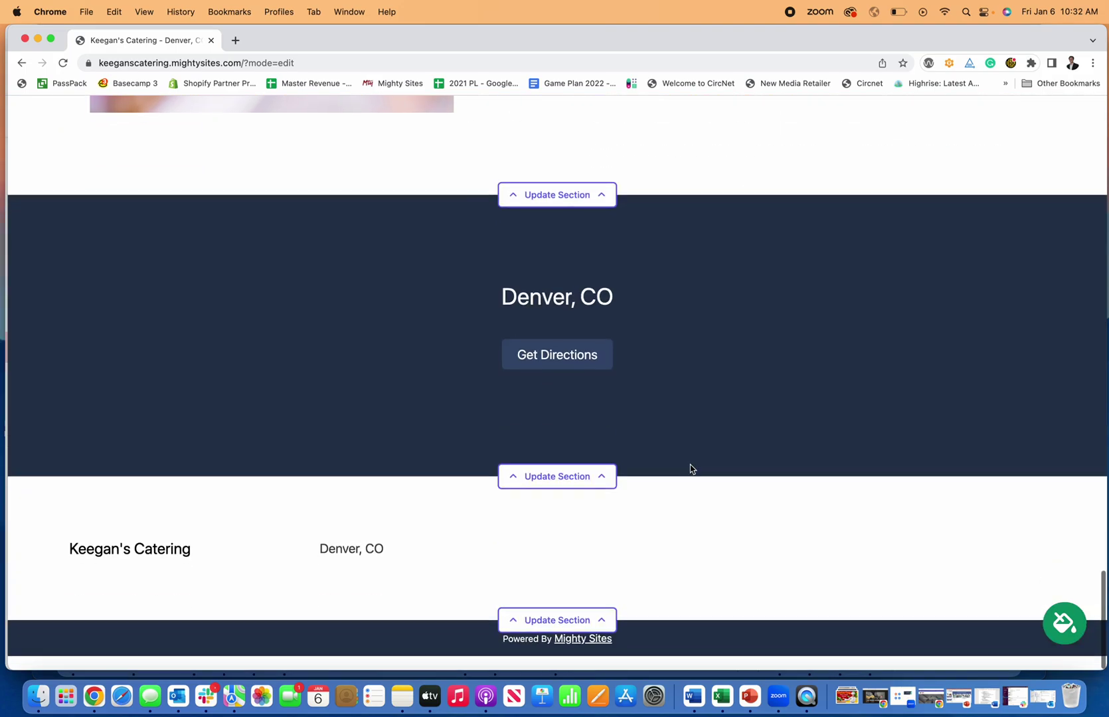
pyautogui.scroll(8, 691, 468)
pyautogui.scroll(8, 691, 468)
pyautogui.scroll(6, 690, 467)
pyautogui.scroll(6, 691, 467)
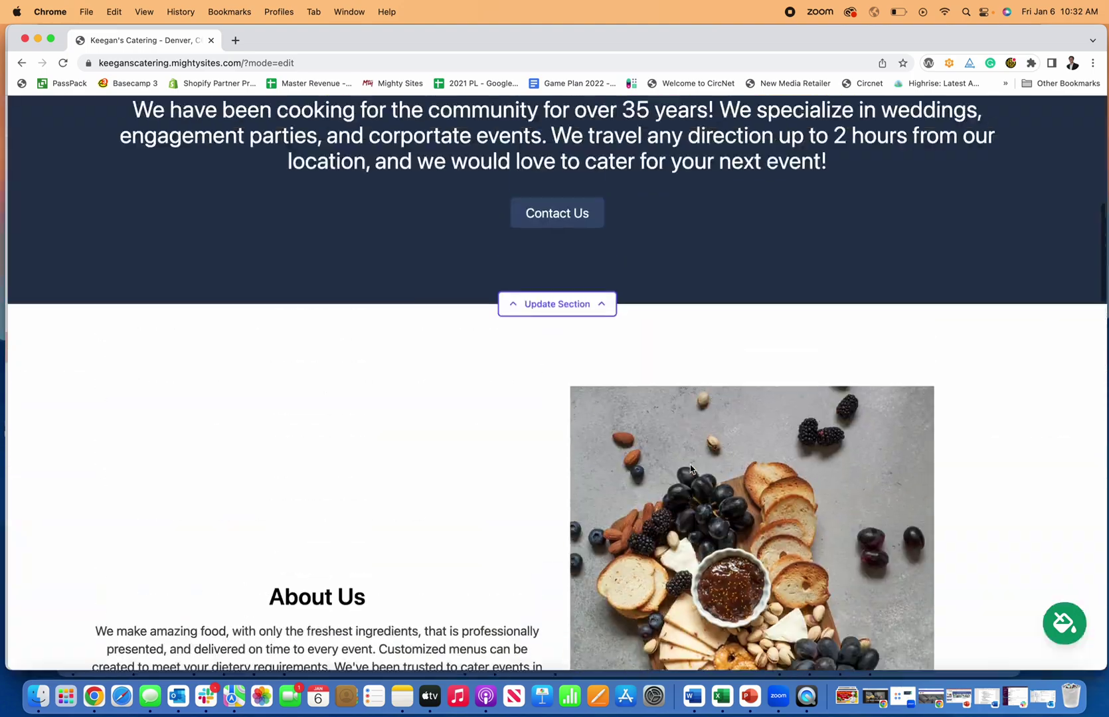
pyautogui.scroll(5, 691, 467)
pyautogui.scroll(5, 691, 467)
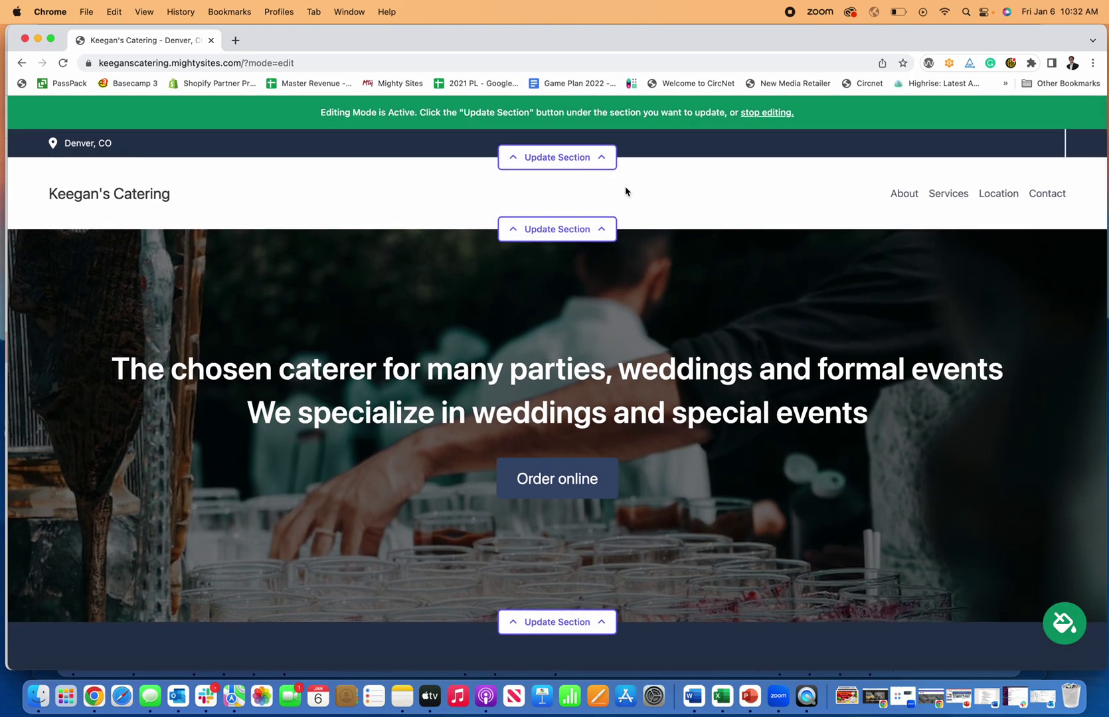
pyautogui.click(557, 159)
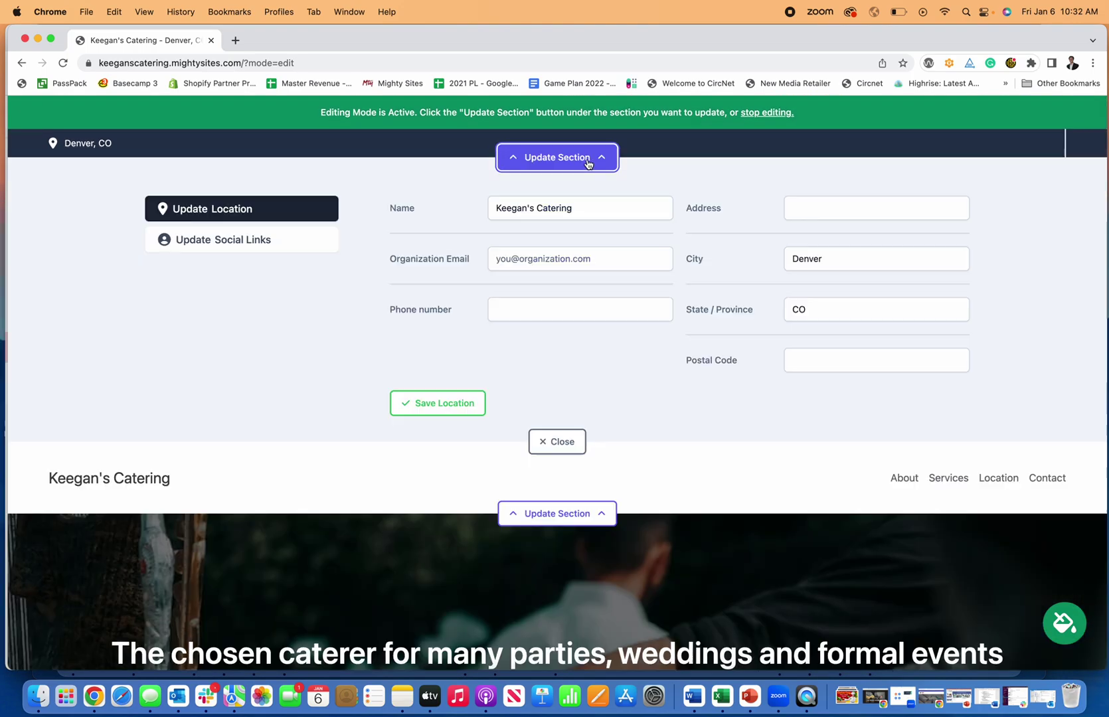
pyautogui.click(594, 260)
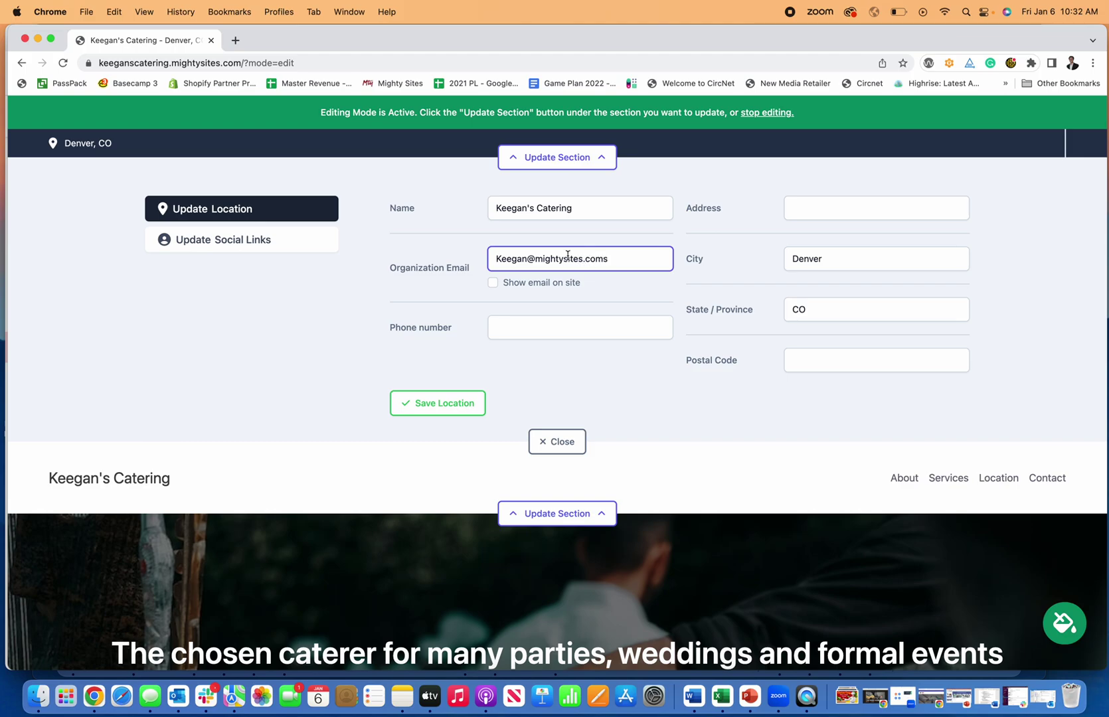
pyautogui.click(495, 284)
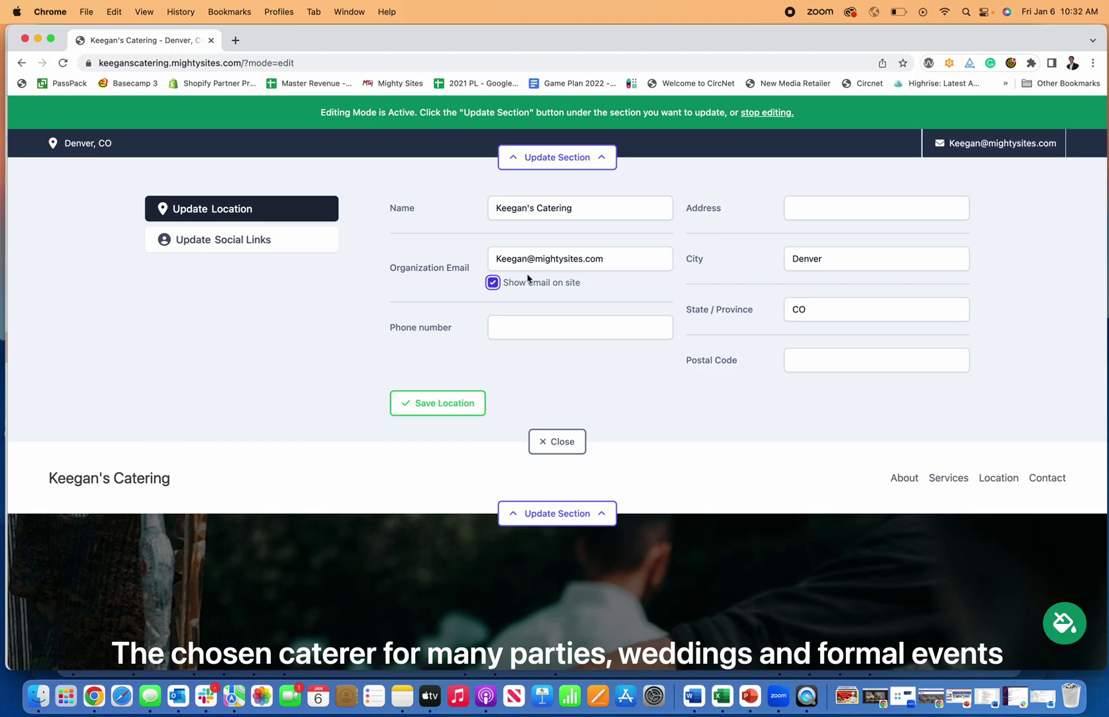
pyautogui.click(551, 325)
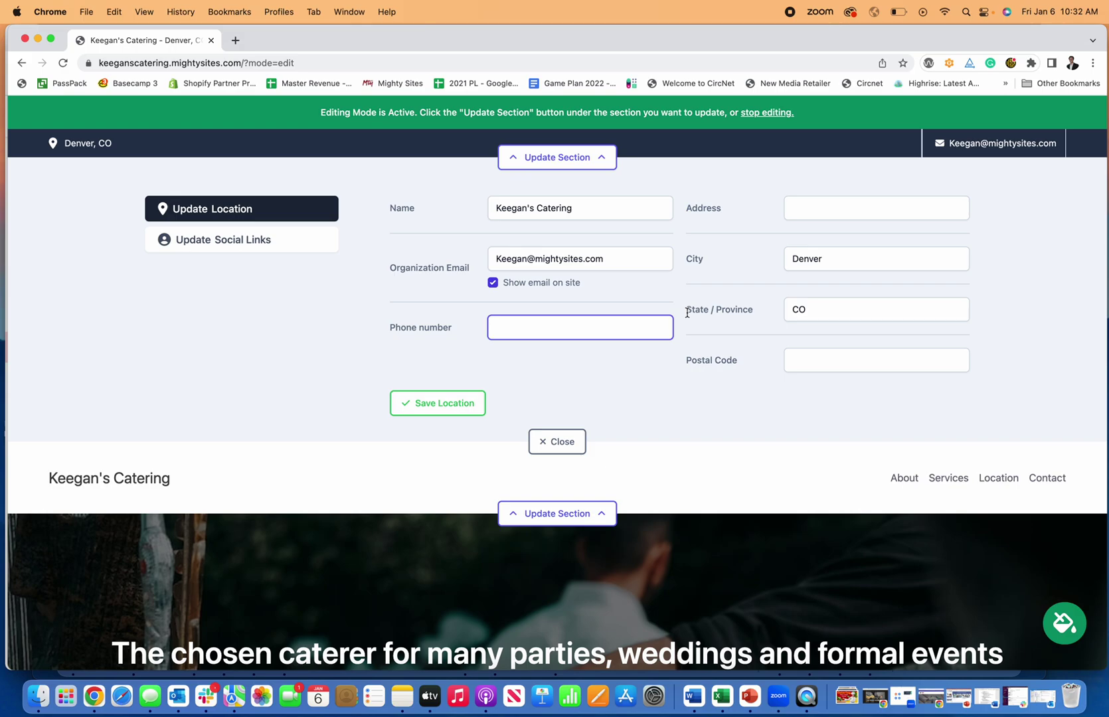
pyautogui.write('777-777-7')
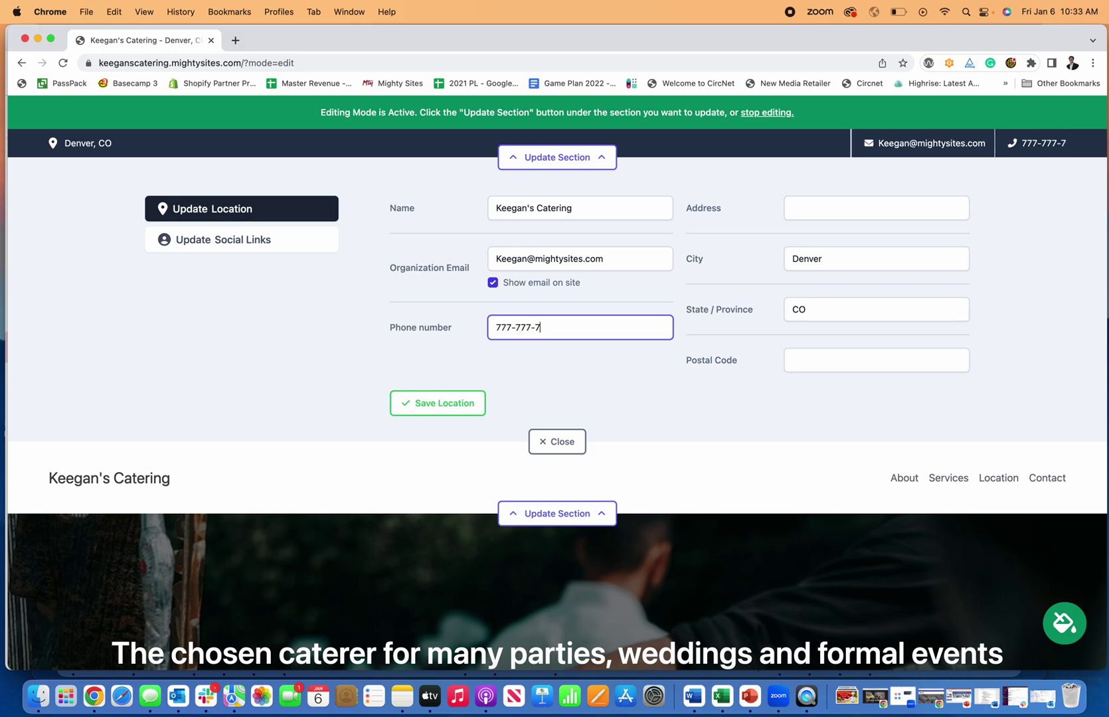
pyautogui.write('777')
pyautogui.click(733, 361)
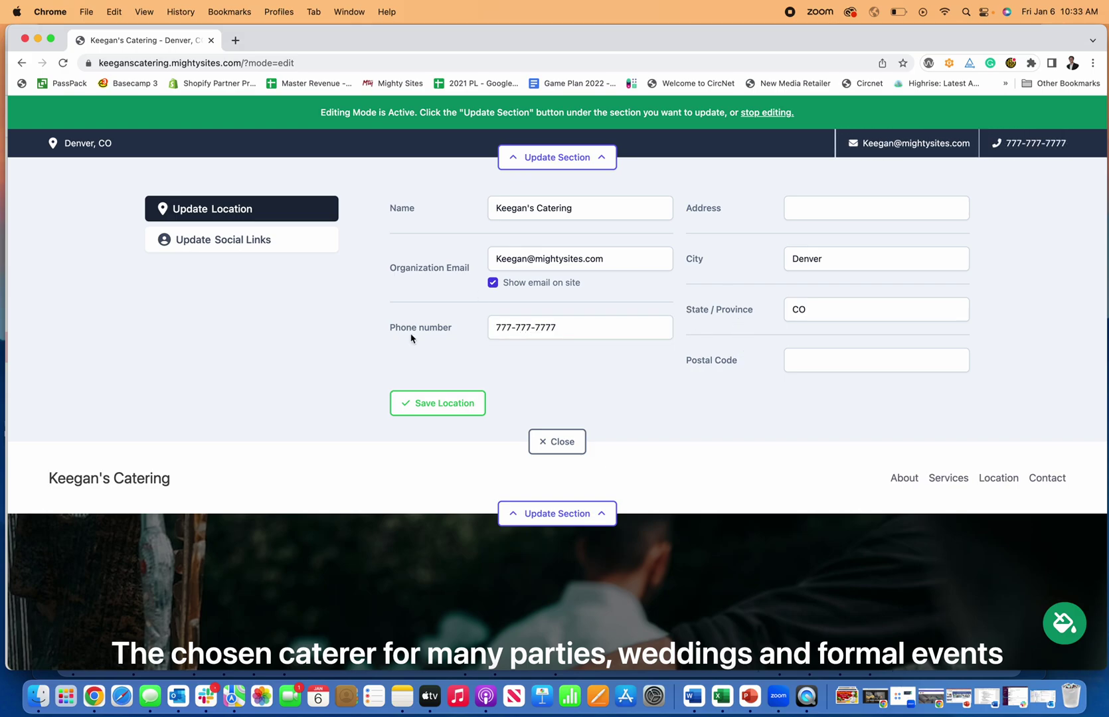
# Step: Save facebook.com/mightysites as the Facebook social link
pyautogui.click(267, 244)
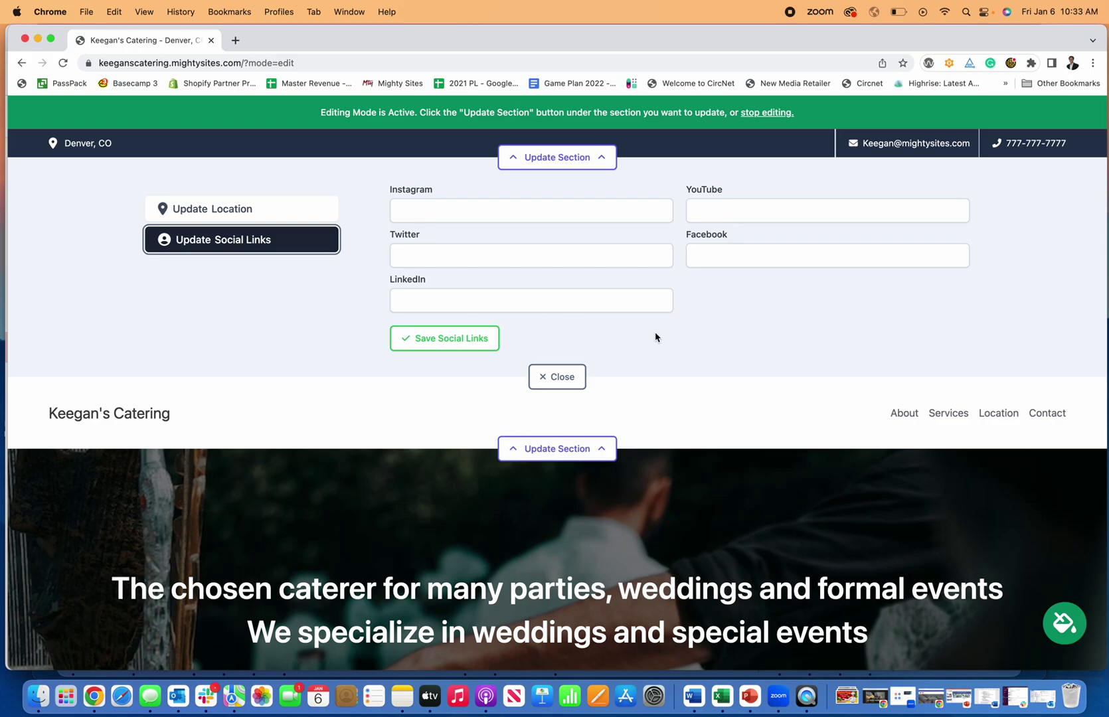
pyautogui.click(736, 253)
pyautogui.write('facebook.com/mightysites')
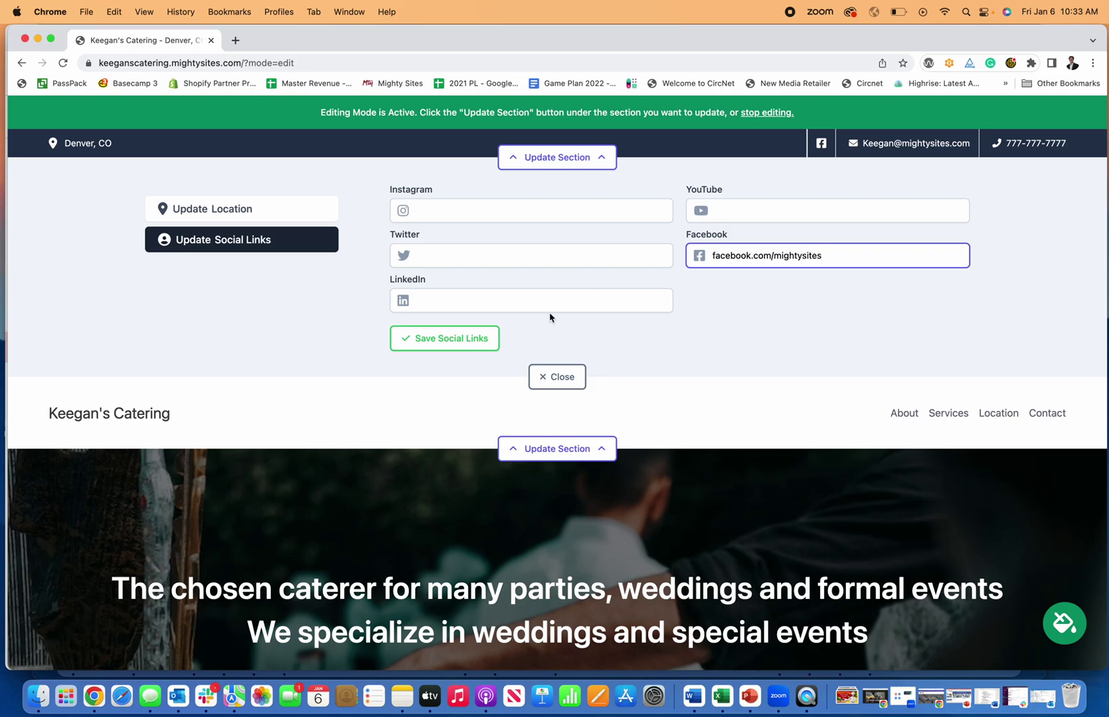
pyautogui.click(459, 338)
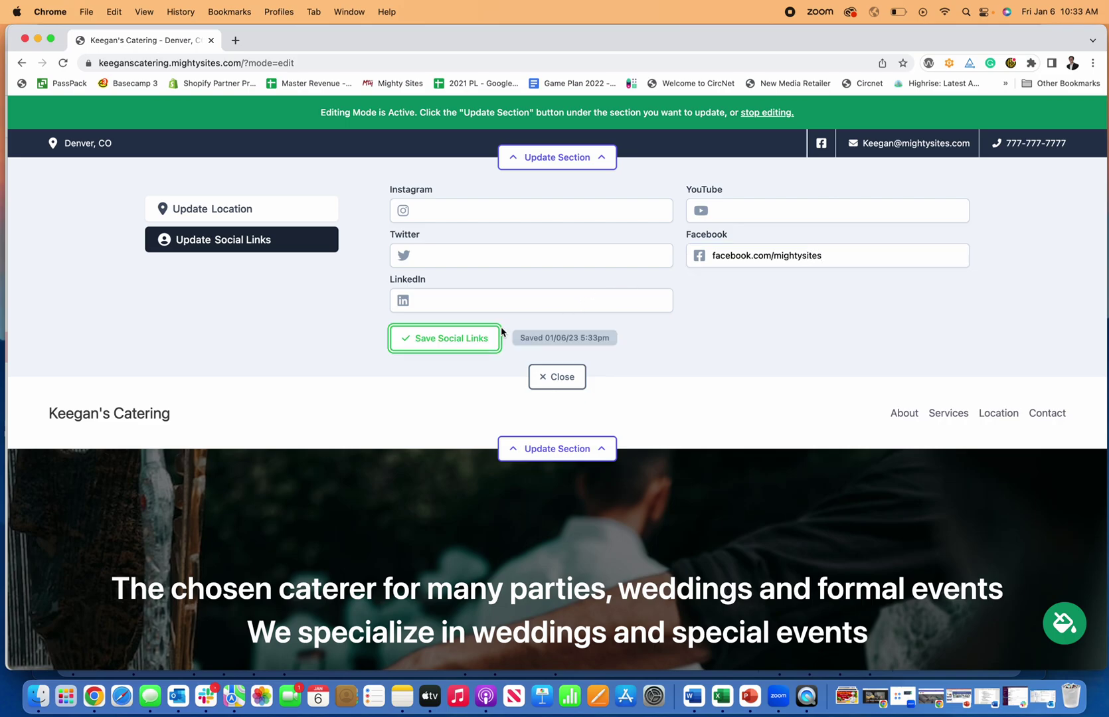
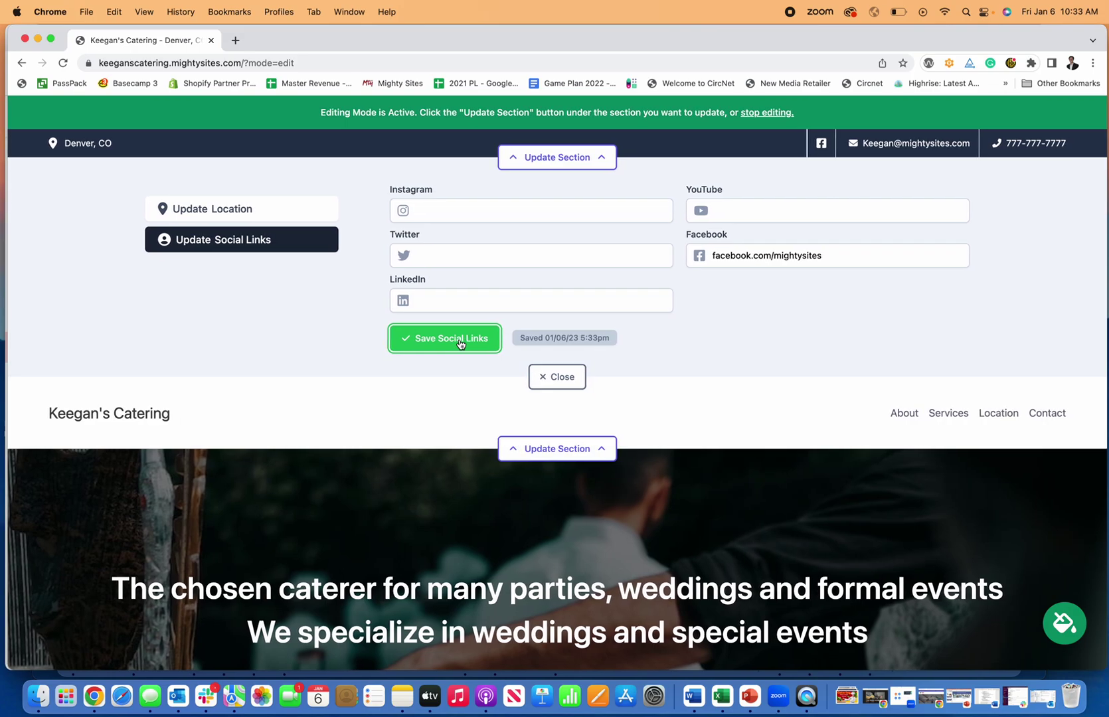
# Step: Save the social links with the Facebook address and close the social links editor
pyautogui.click(459, 342)
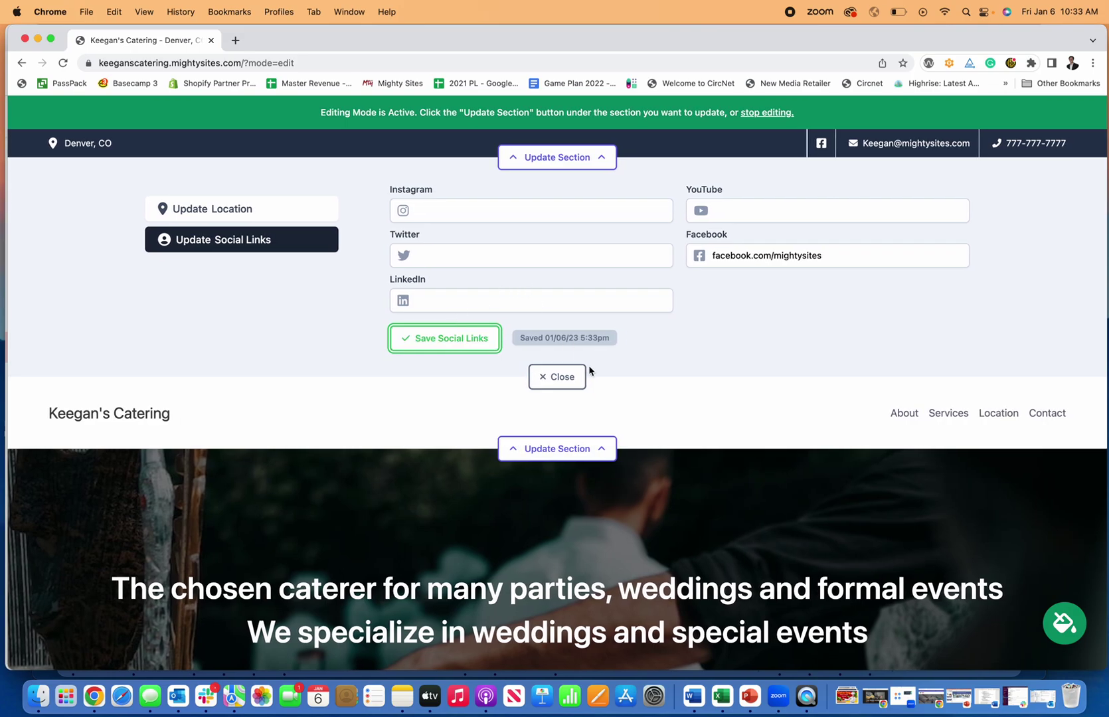
pyautogui.click(557, 377)
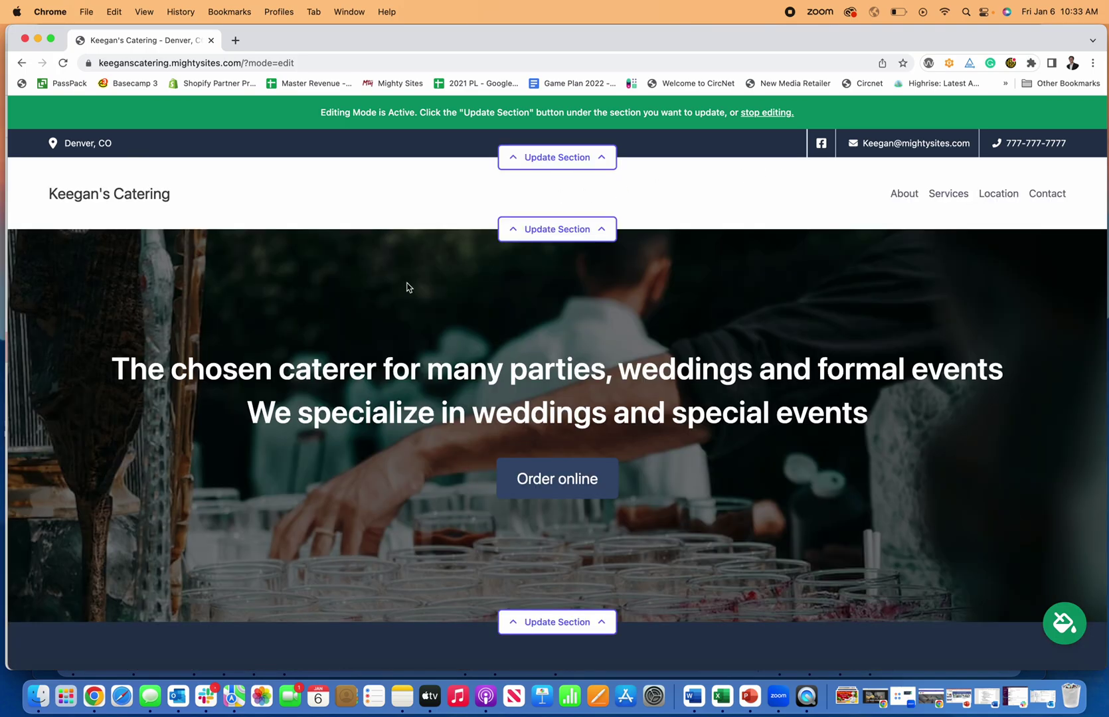
pyautogui.scroll(-3, 407, 283)
pyautogui.scroll(-3, 426, 288)
pyautogui.scroll(-3, 427, 289)
pyautogui.scroll(-2, 428, 288)
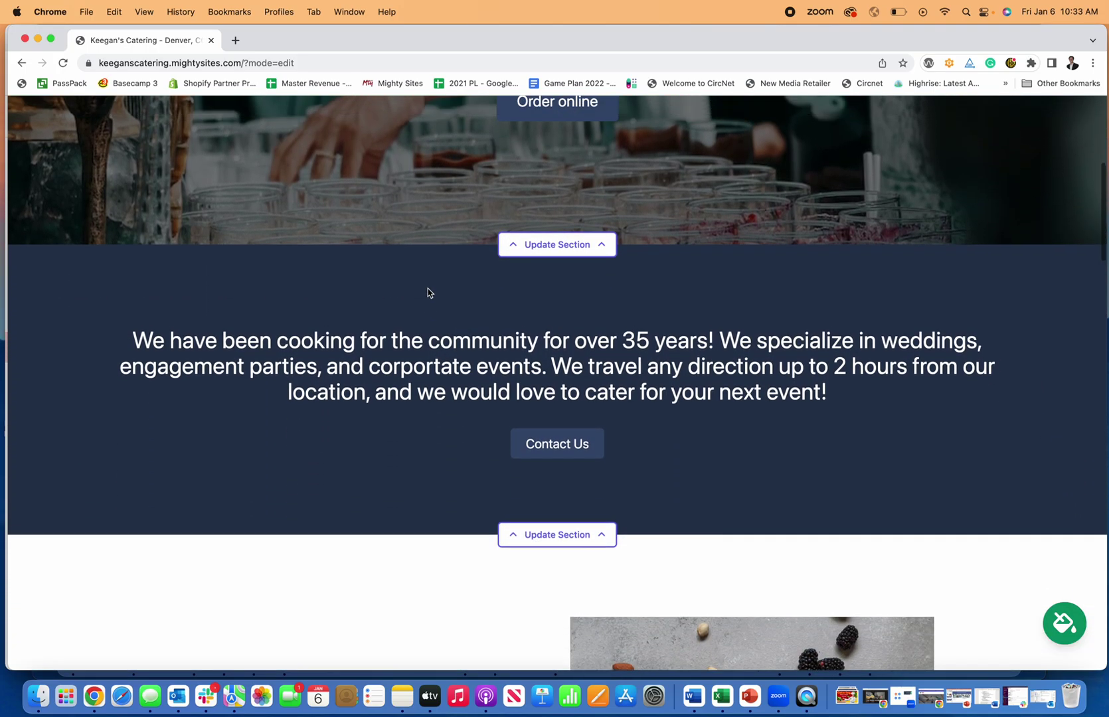
pyautogui.scroll(10, 429, 289)
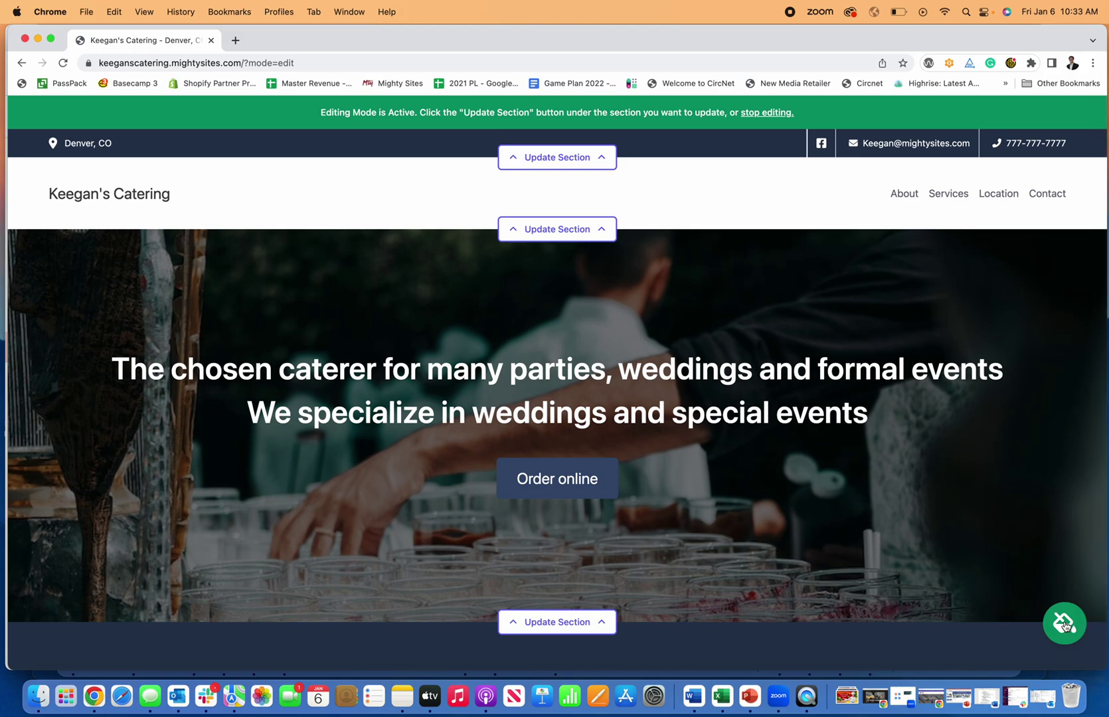
# Step: Preview the orange-and-cream and other themes, then save the pink and dark maroon theme
pyautogui.click(1065, 624)
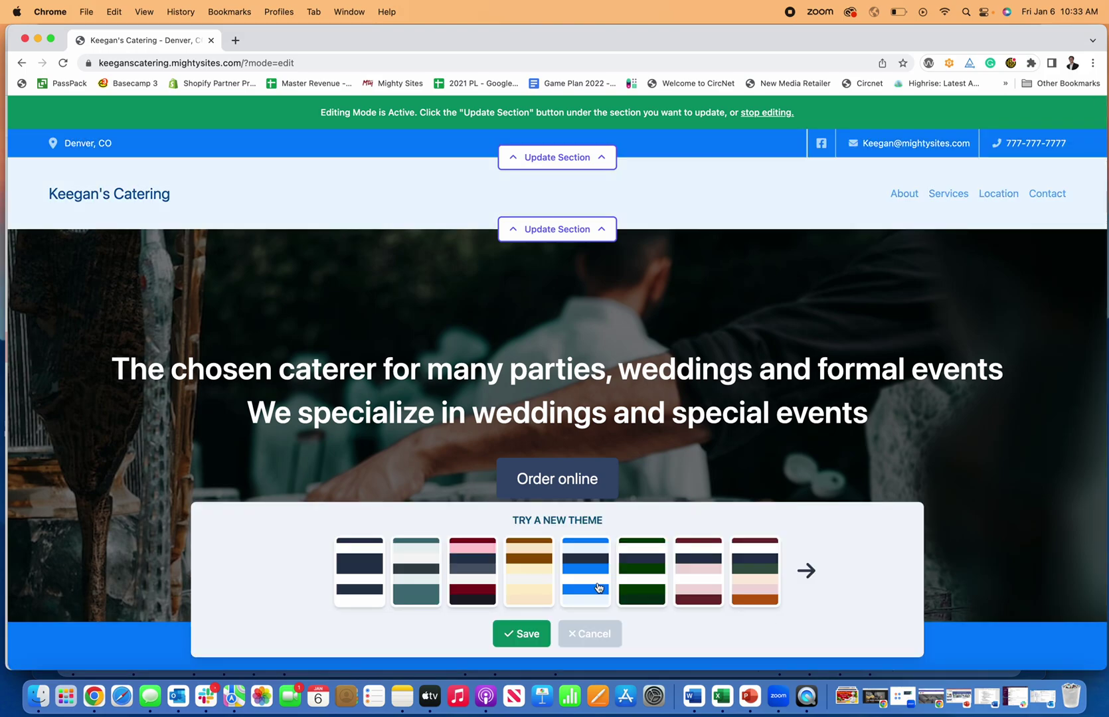
pyautogui.scroll(-3, 601, 572)
pyautogui.click(529, 572)
pyautogui.scroll(5, 487, 444)
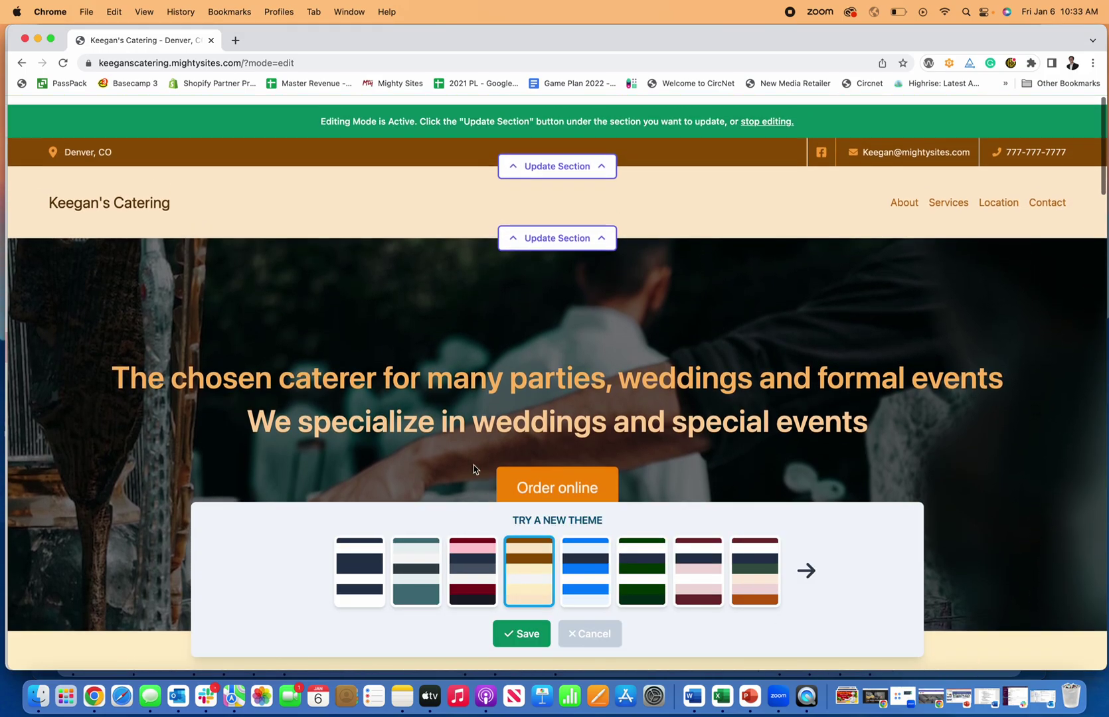
pyautogui.click(473, 571)
pyautogui.click(708, 577)
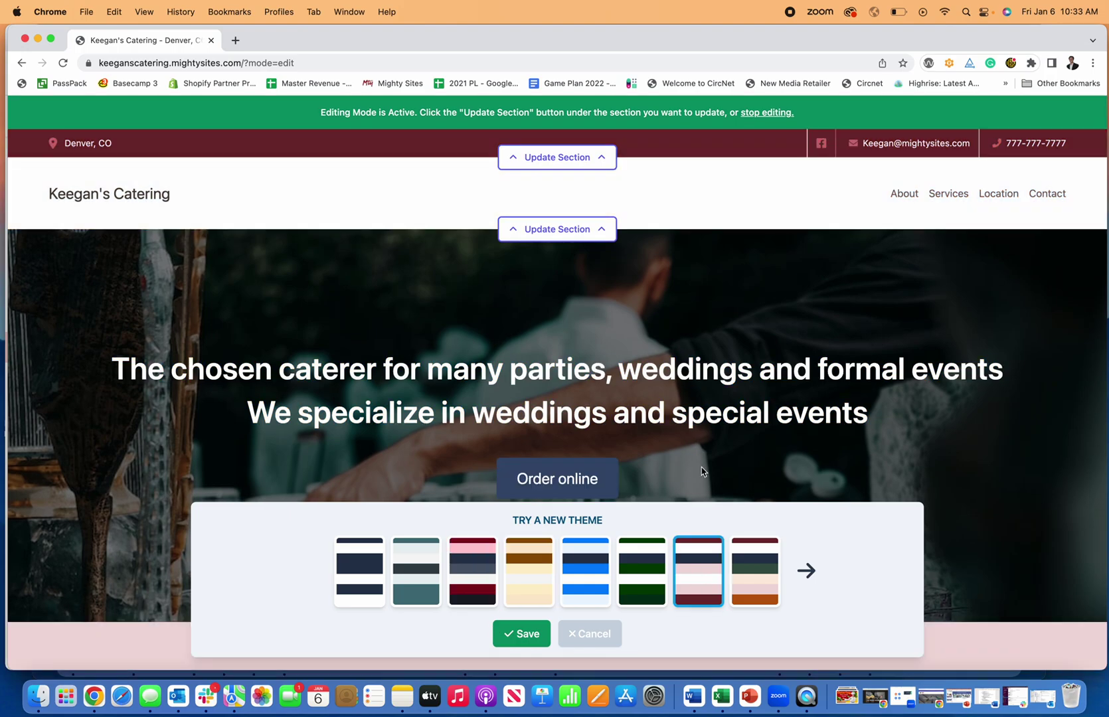
pyautogui.scroll(-10, 736, 433)
pyautogui.scroll(-10, 745, 485)
pyautogui.scroll(-10, 745, 490)
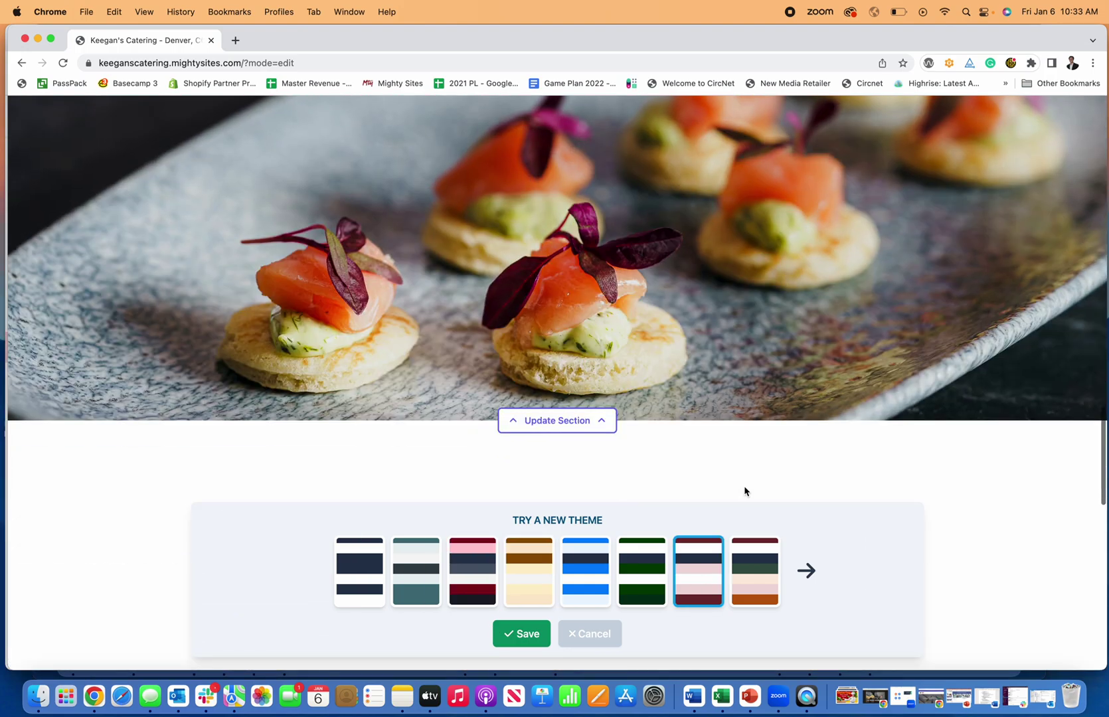
pyautogui.scroll(-10, 745, 491)
pyautogui.scroll(-8, 745, 491)
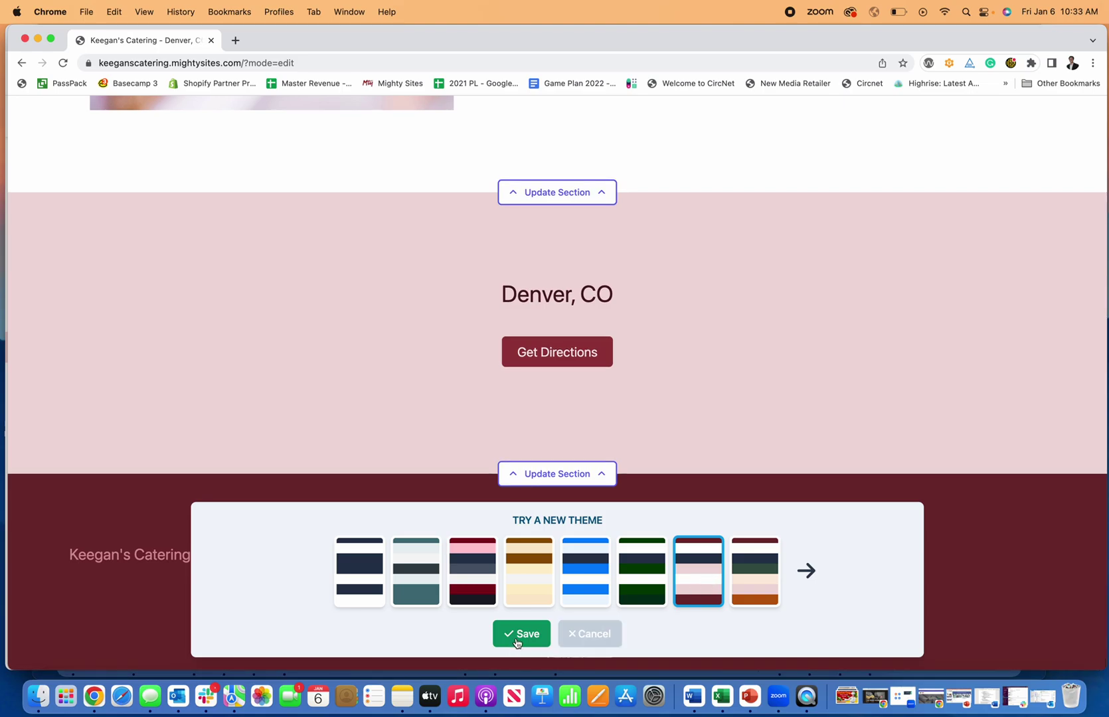
pyautogui.click(524, 633)
pyautogui.scroll(8, 602, 624)
pyautogui.scroll(10, 603, 624)
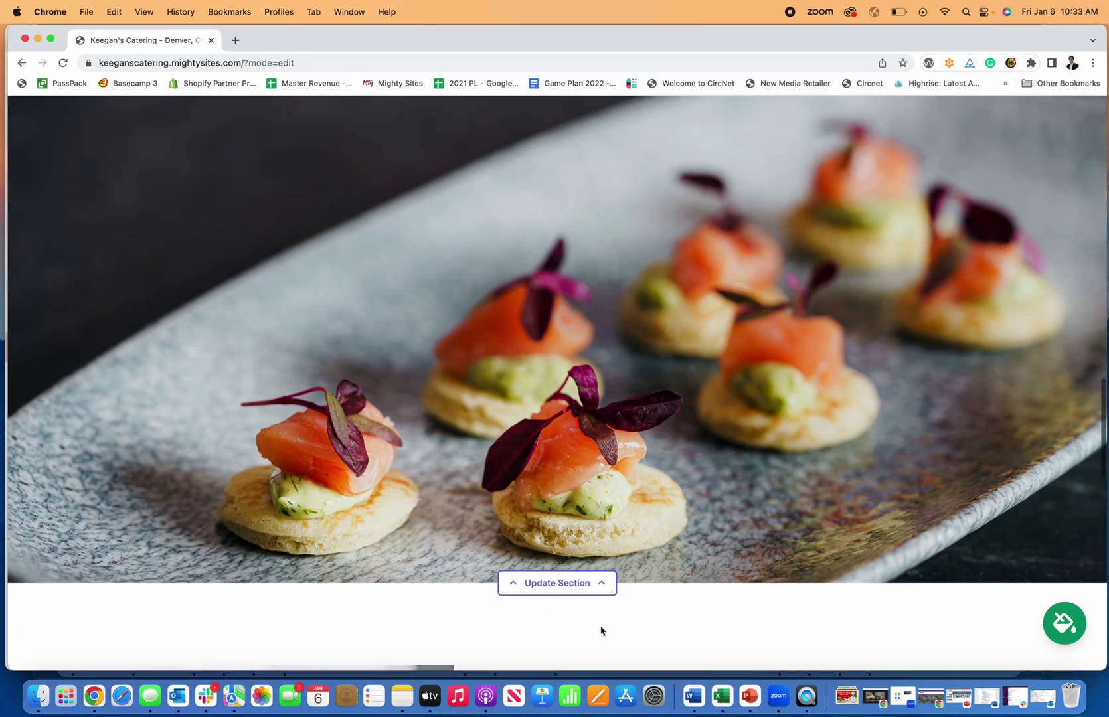
pyautogui.scroll(10, 603, 632)
pyautogui.scroll(10, 603, 631)
pyautogui.scroll(8, 603, 607)
pyautogui.scroll(10, 597, 572)
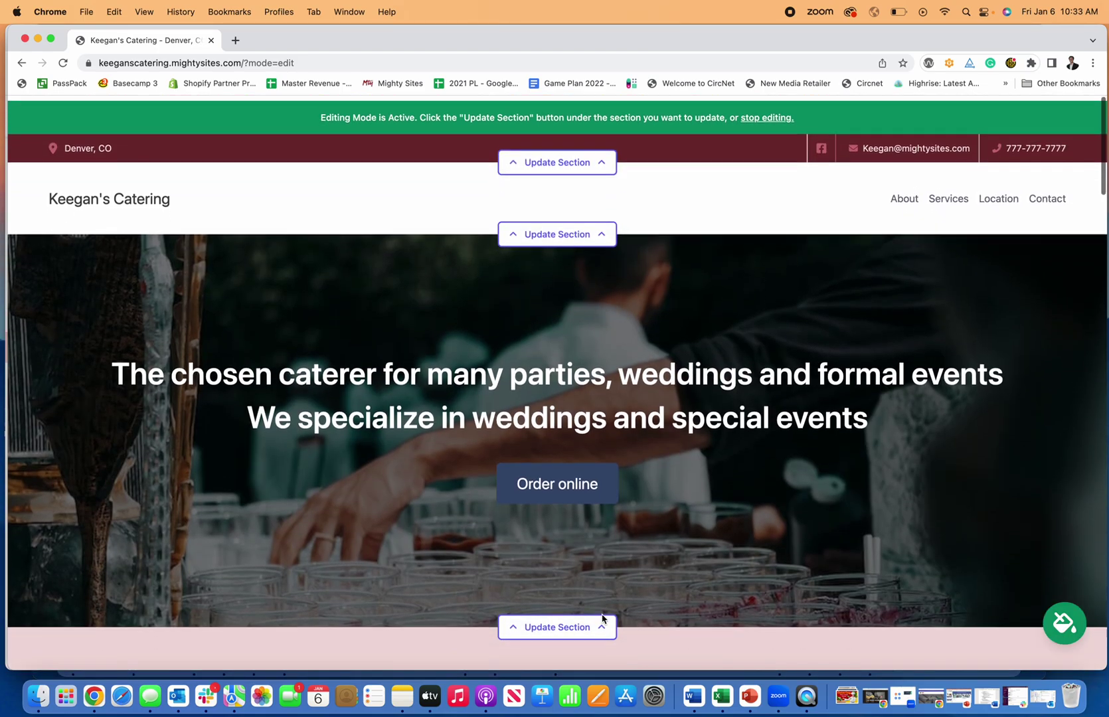
pyautogui.scroll(-5, 587, 542)
pyautogui.scroll(-5, 587, 542)
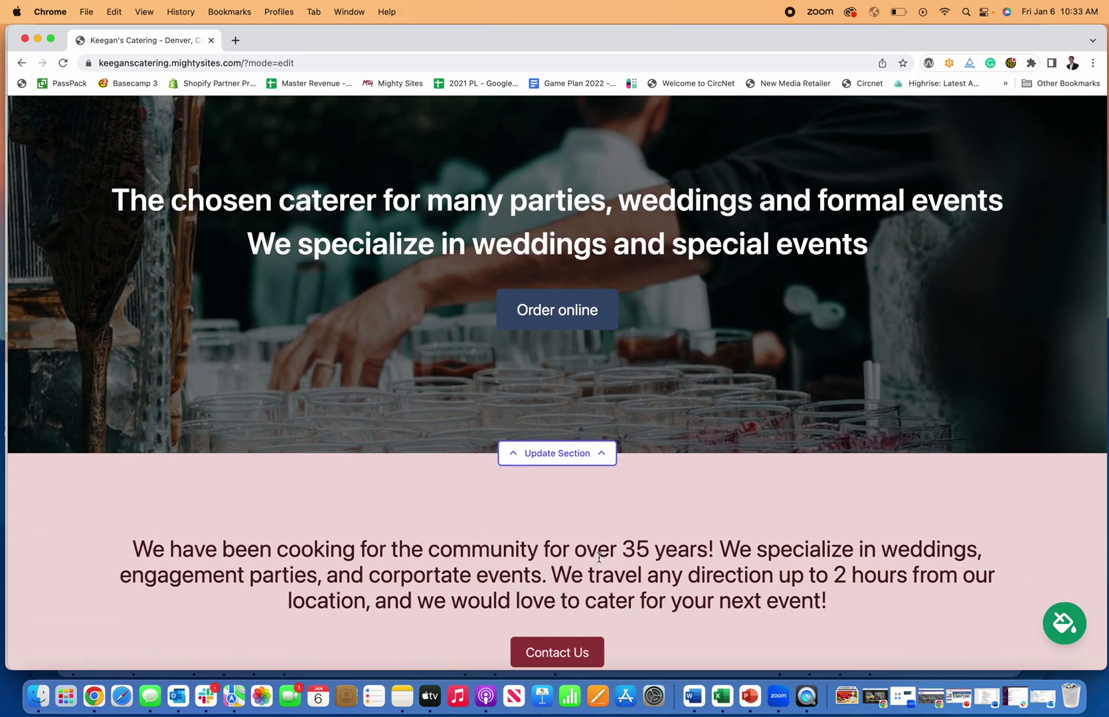
pyautogui.scroll(-8, 593, 555)
pyautogui.scroll(-8, 599, 562)
pyautogui.scroll(8, 600, 562)
pyautogui.scroll(-8, 600, 561)
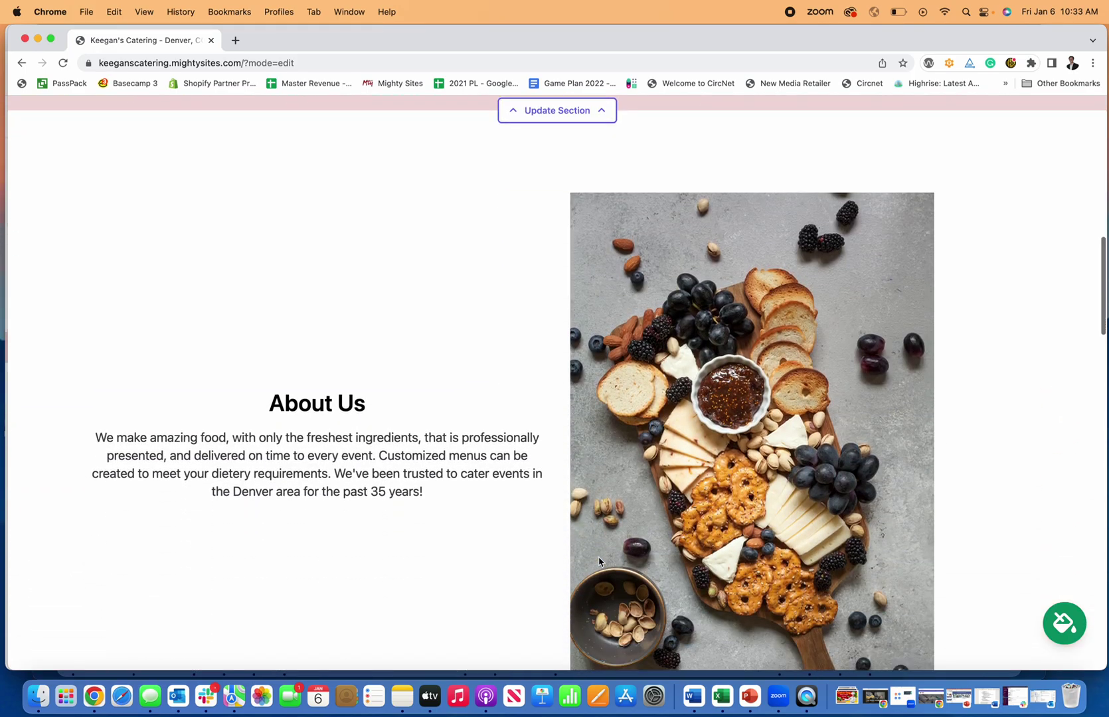
pyautogui.scroll(-6, 600, 562)
pyautogui.scroll(-8, 600, 562)
pyautogui.scroll(-8, 599, 562)
pyautogui.scroll(-8, 599, 561)
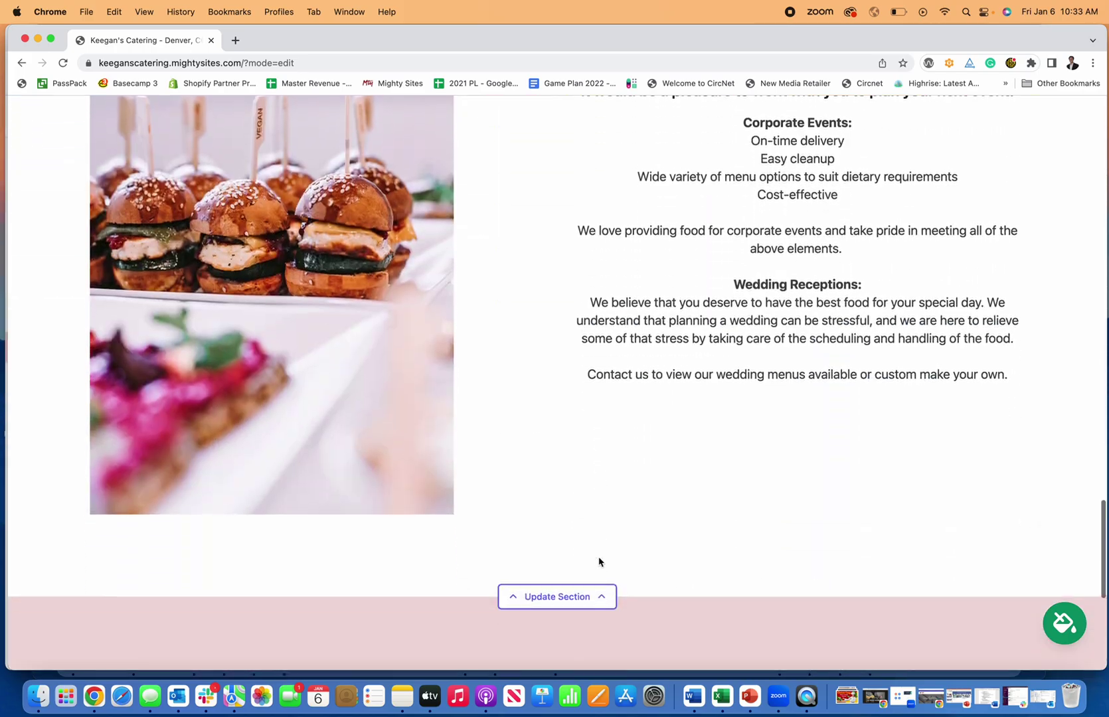
pyautogui.scroll(-6, 600, 561)
pyautogui.scroll(15, 599, 562)
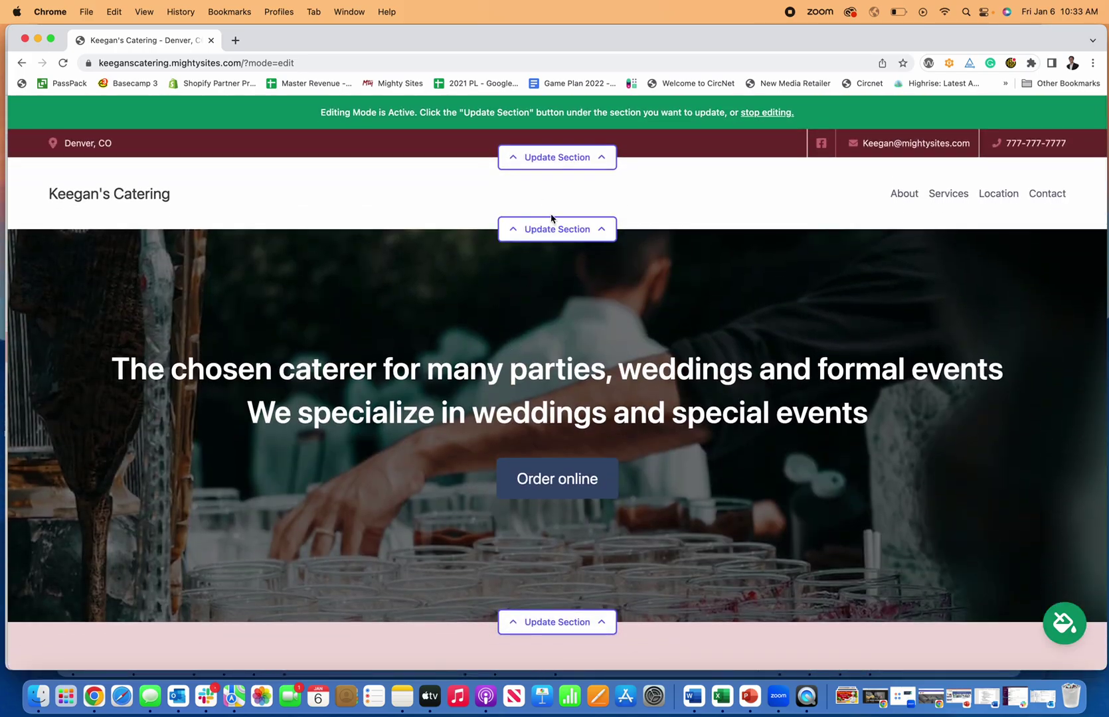
# Step: Start a new header menu item with the text 'Nav item'
pyautogui.click(557, 228)
pyautogui.scroll(-2, 360, 312)
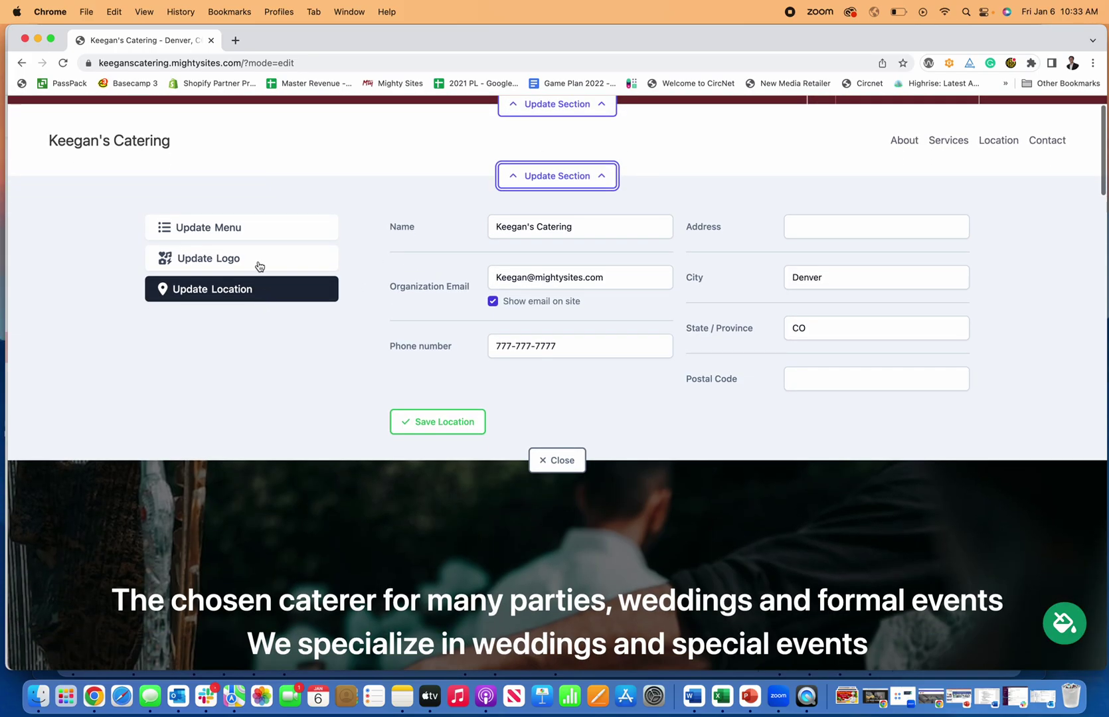
pyautogui.scroll(3, 320, 321)
pyautogui.click(280, 286)
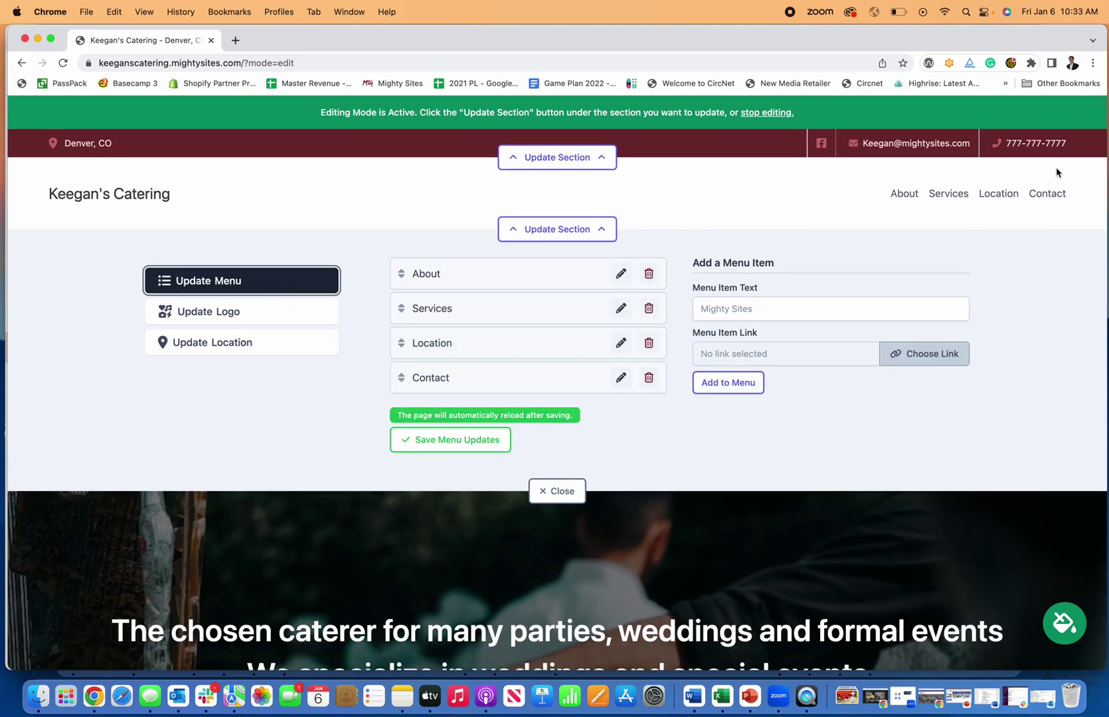
pyautogui.click(778, 312)
pyautogui.write('Nav item')
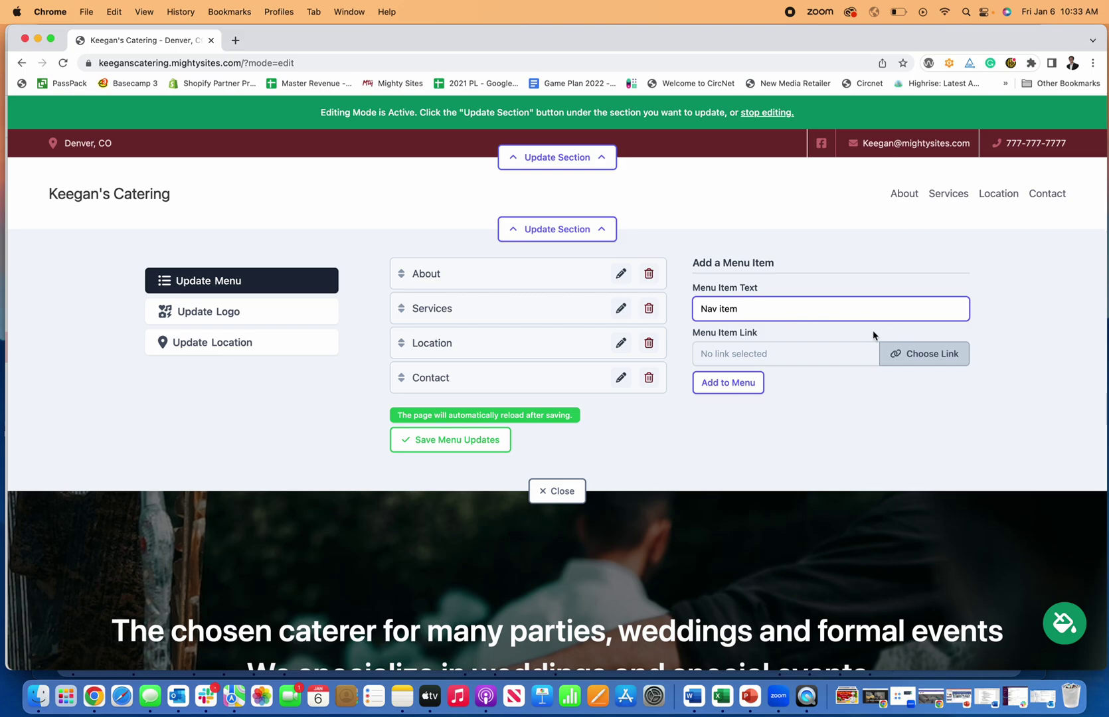
# Step: Link the Nav item to My Website's Home: About section
pyautogui.click(900, 354)
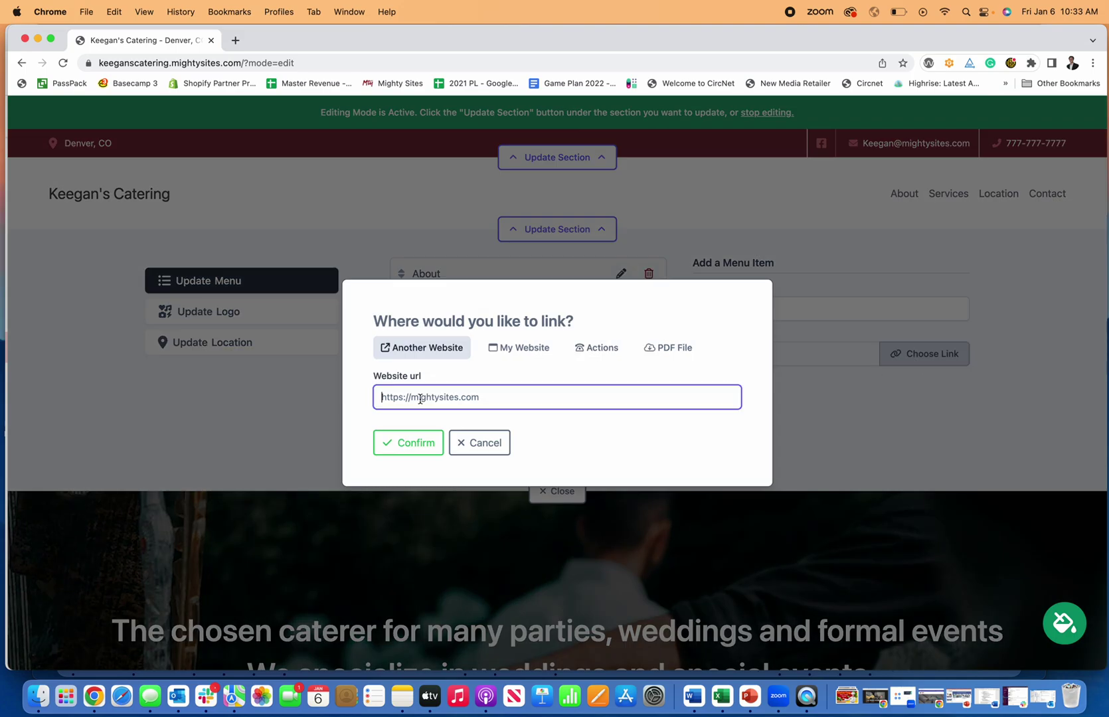
pyautogui.click(522, 348)
pyautogui.click(522, 398)
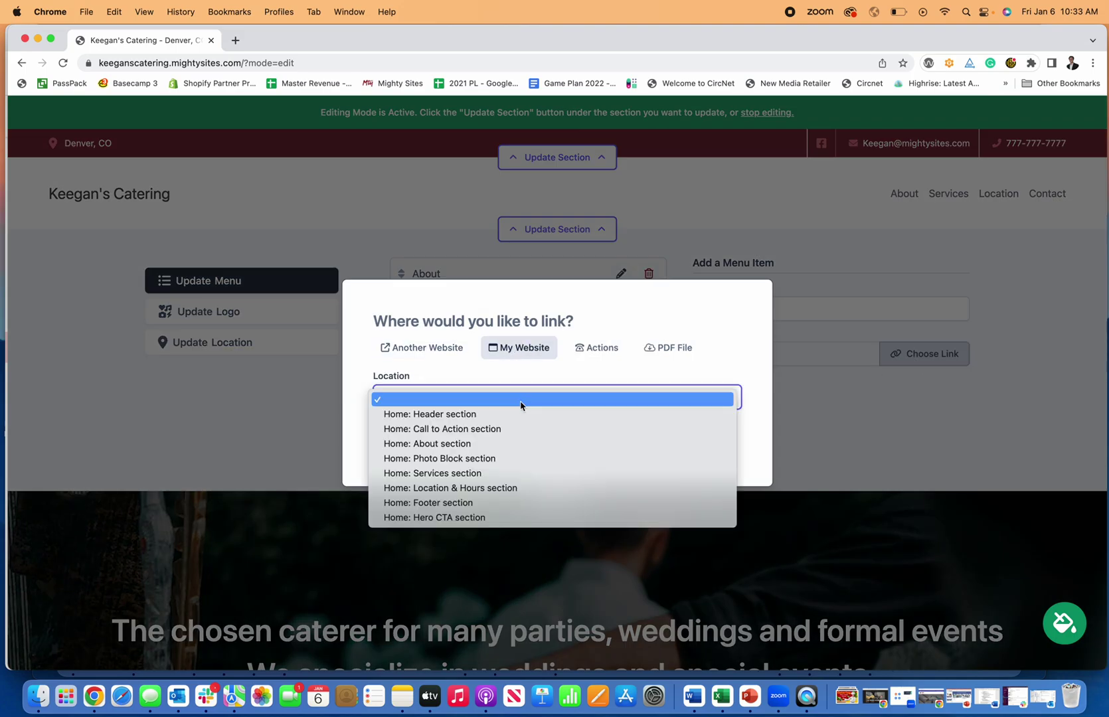
pyautogui.click(505, 444)
pyautogui.click(595, 349)
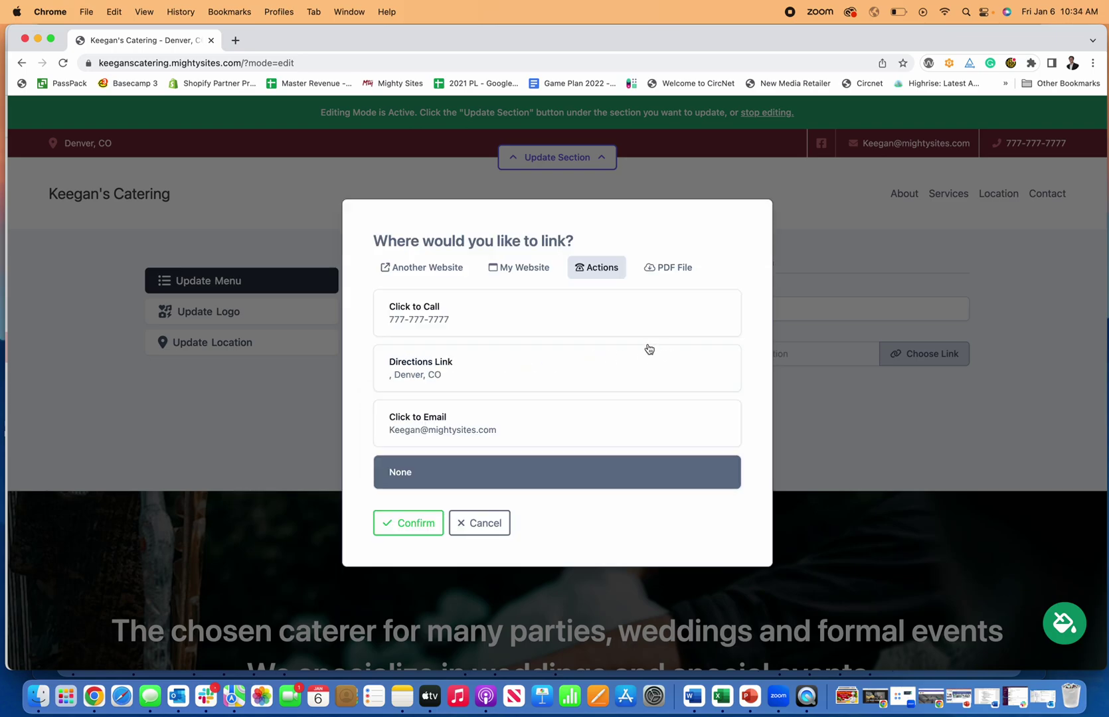
pyautogui.click(667, 267)
pyautogui.click(523, 348)
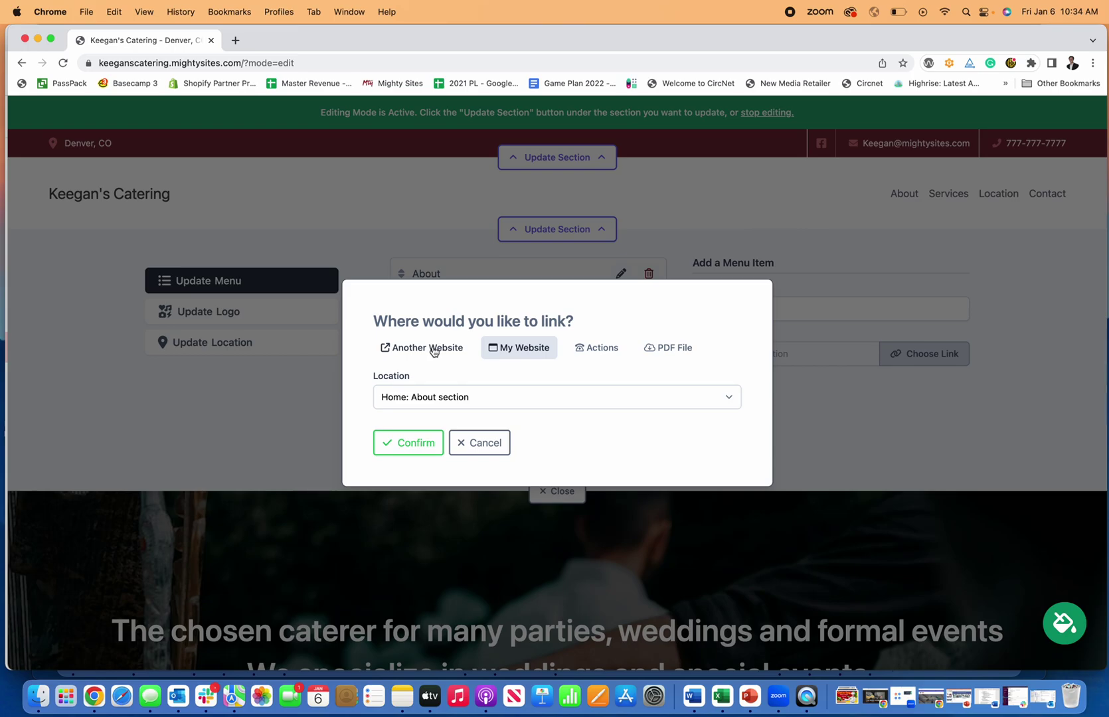
pyautogui.click(408, 443)
# Step: Add Nav item to the menu, save the menu updates, and test the link
pyautogui.click(733, 384)
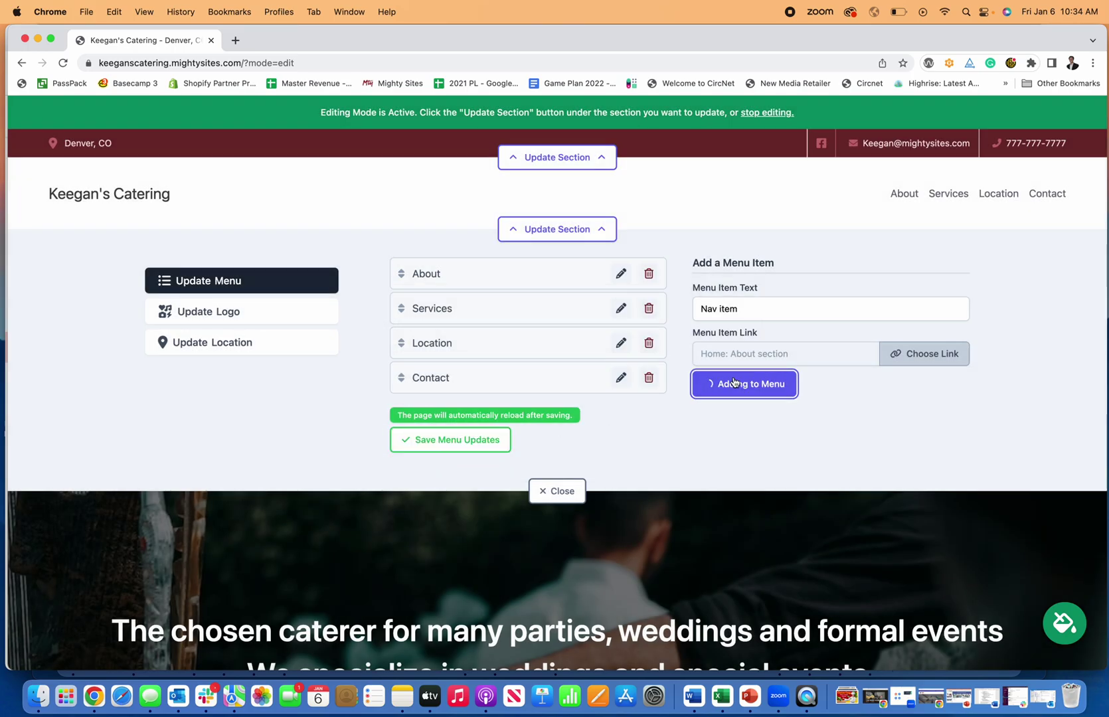
pyautogui.click(460, 472)
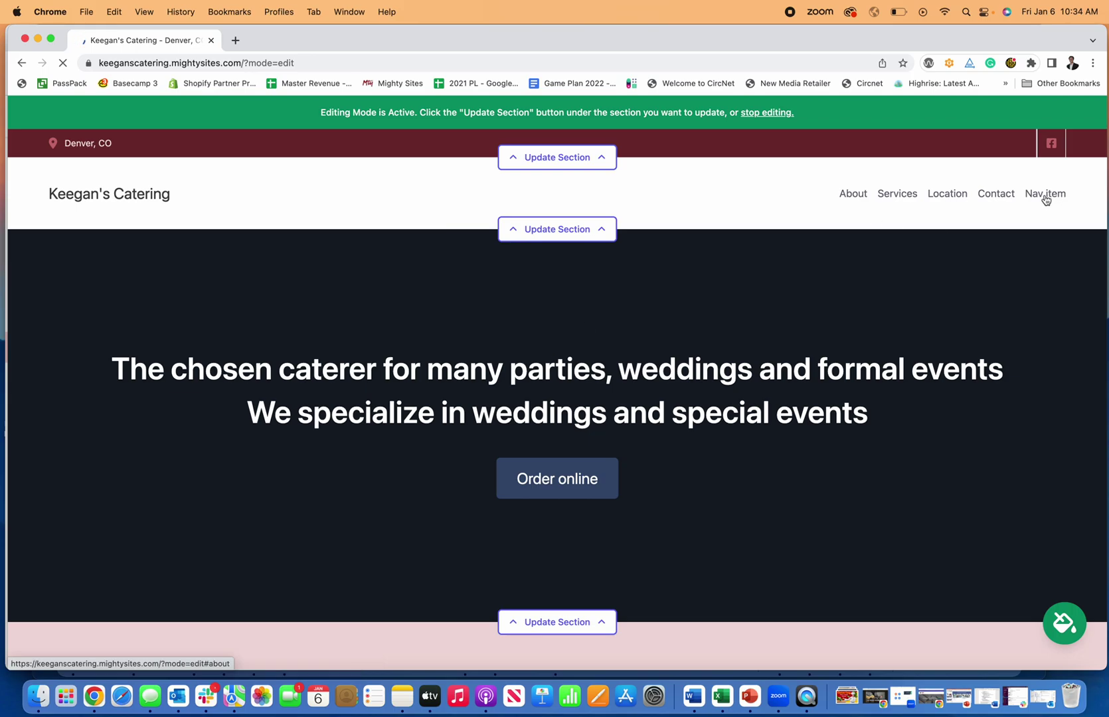
pyautogui.click(1045, 199)
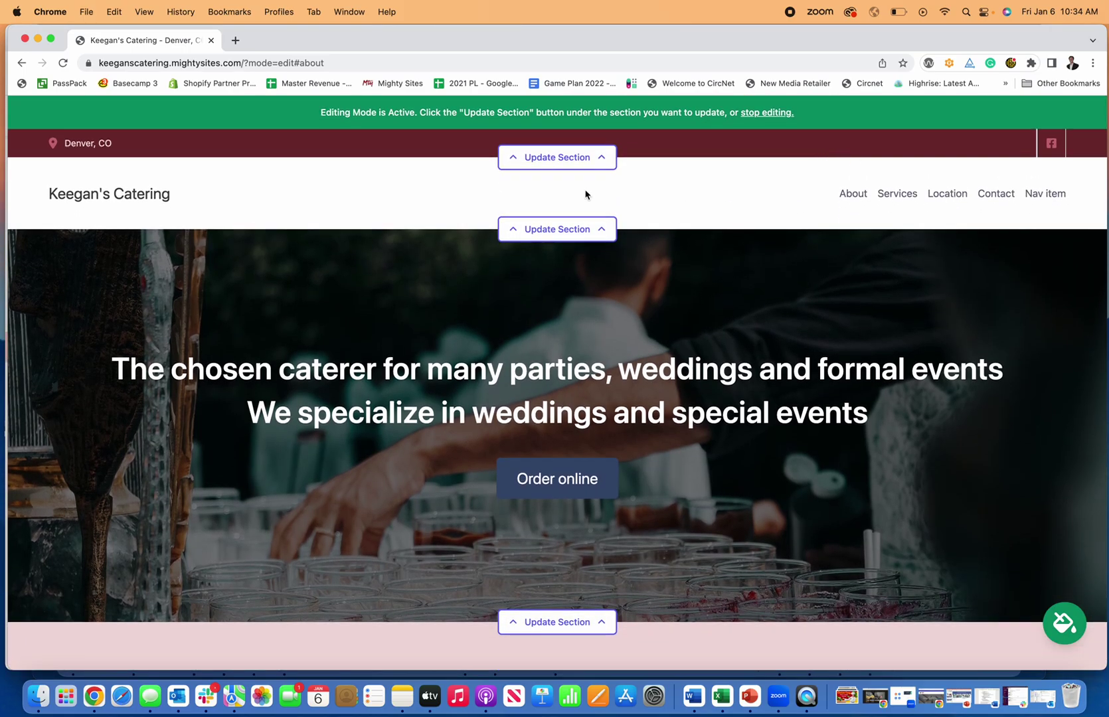
pyautogui.click(557, 229)
# Step: Upload the Mighty Sites logo PNG from the computer as the site logo
pyautogui.click(187, 312)
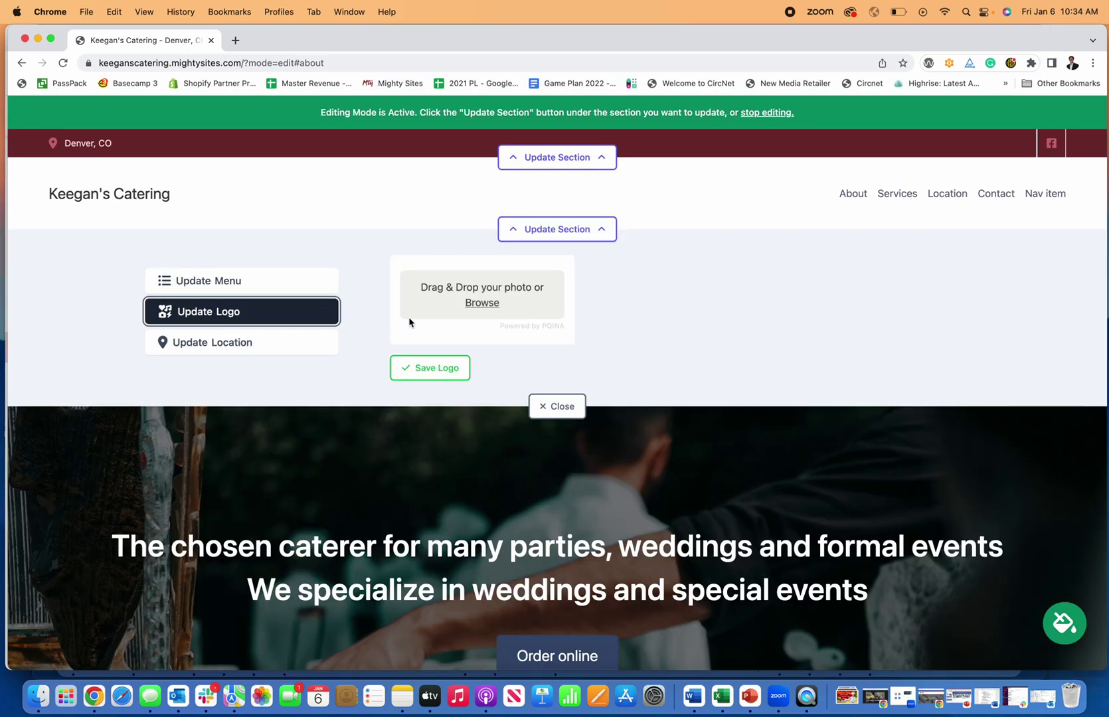
pyautogui.click(490, 309)
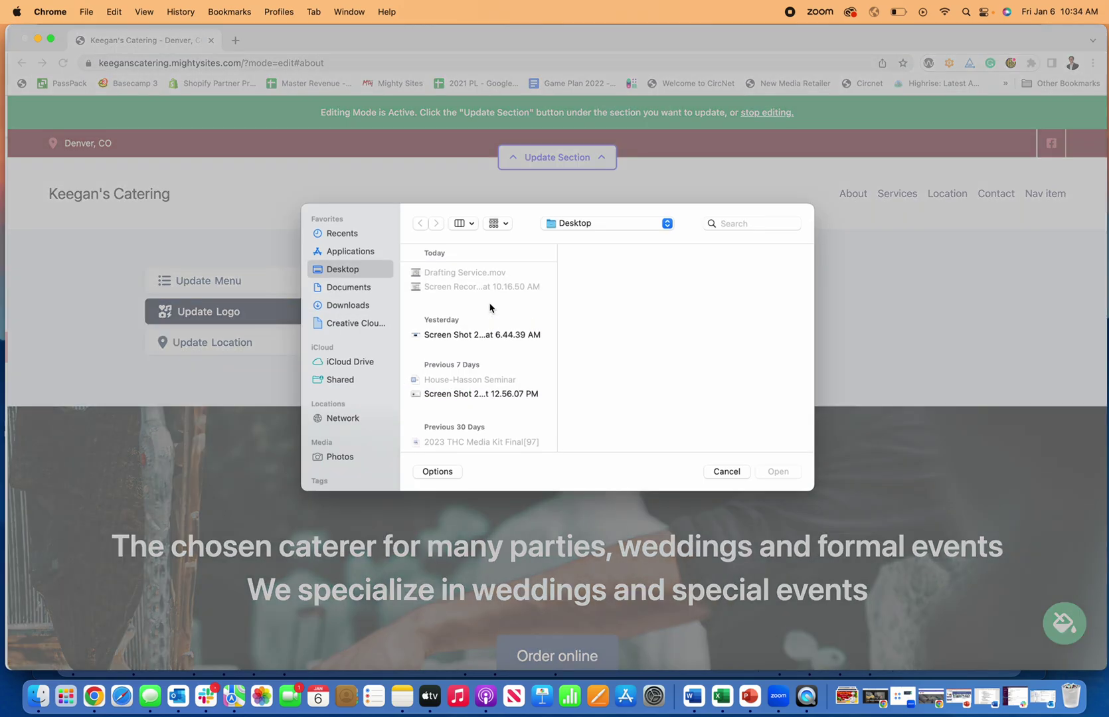
pyautogui.click(347, 304)
pyautogui.click(751, 223)
pyautogui.write('logo')
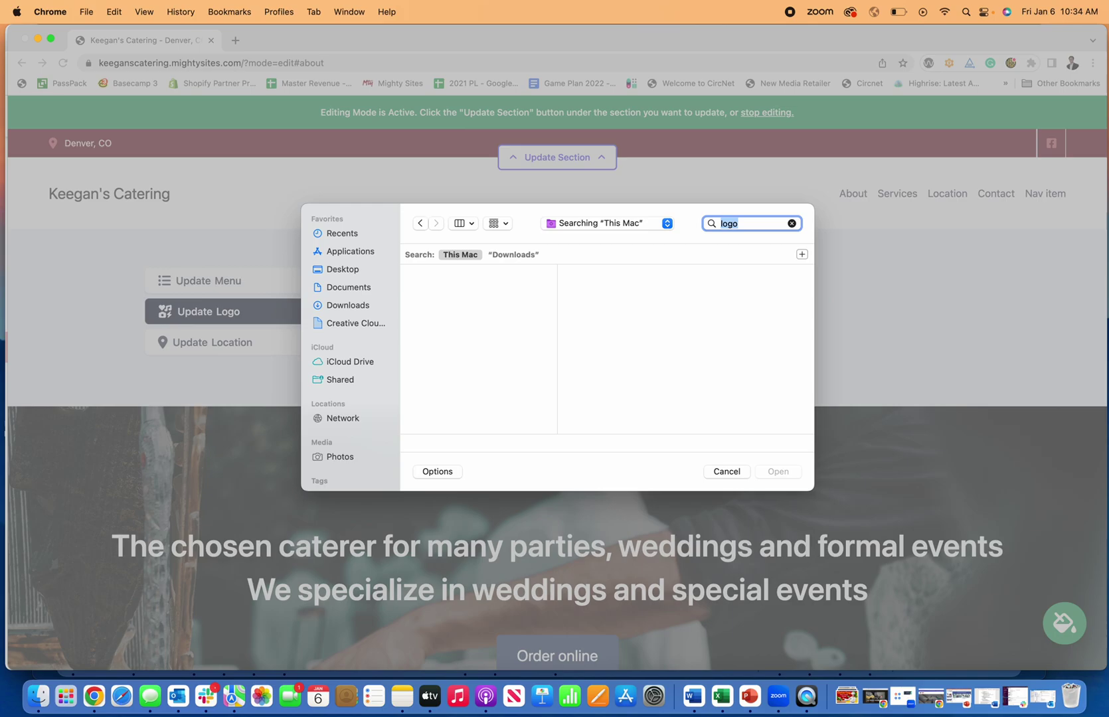
pyautogui.scroll(-10, 433, 393)
pyautogui.scroll(-10, 433, 393)
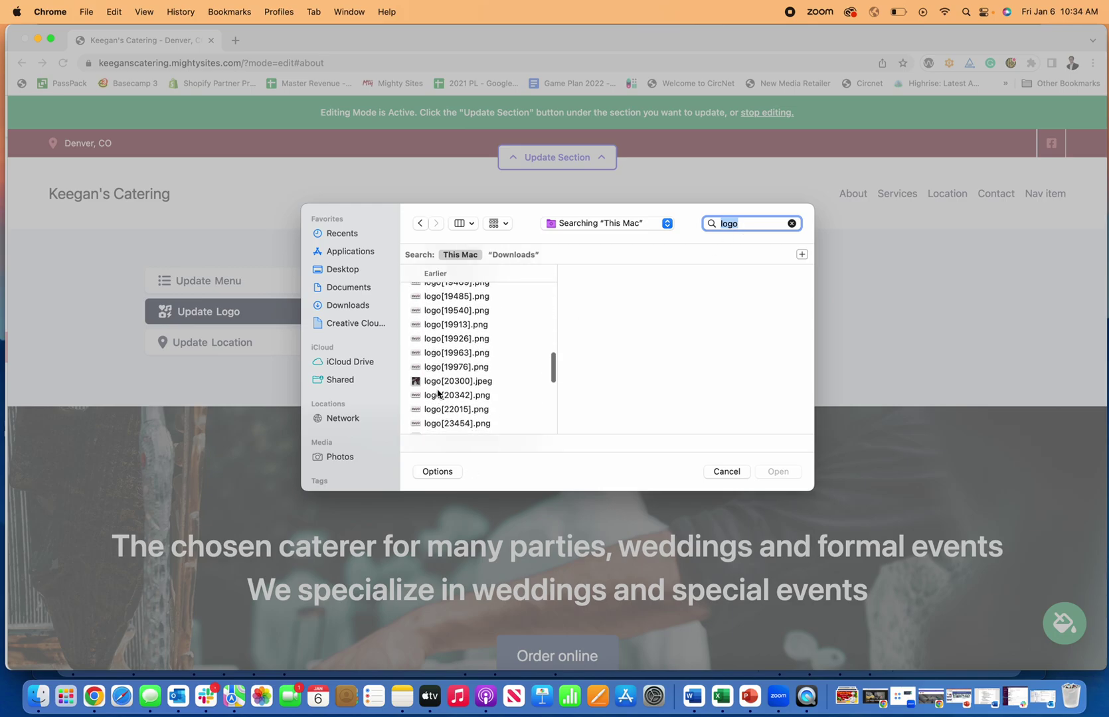
pyautogui.scroll(-10, 433, 394)
pyautogui.scroll(-5, 437, 393)
pyautogui.click(487, 345)
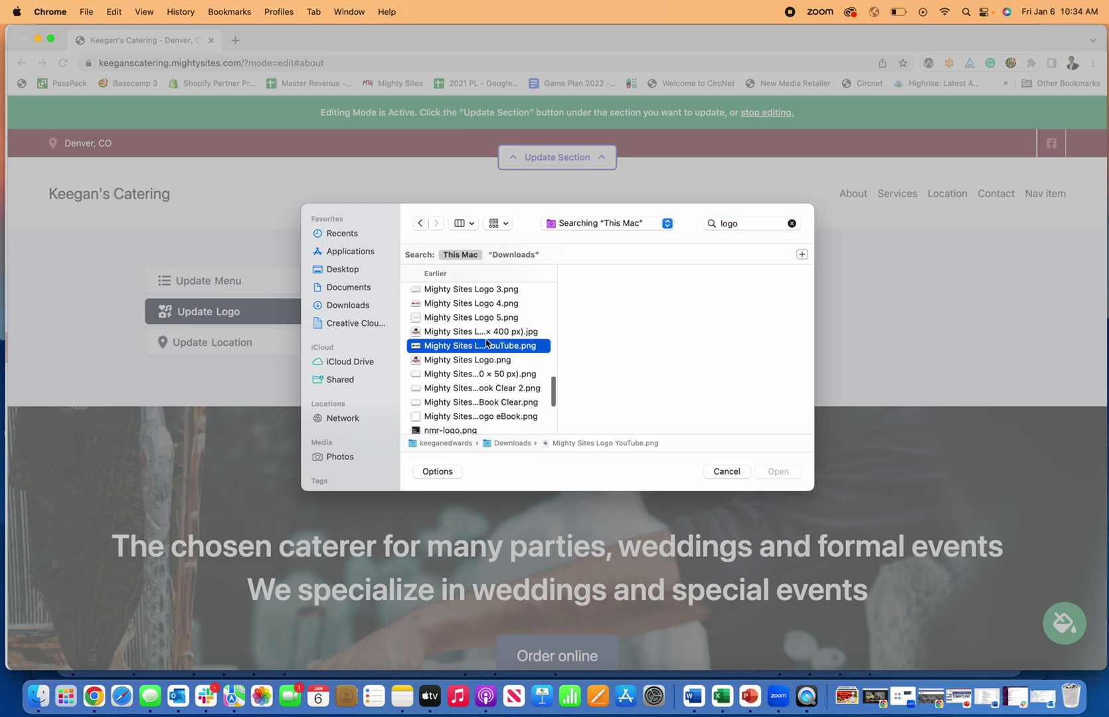
pyautogui.click(776, 471)
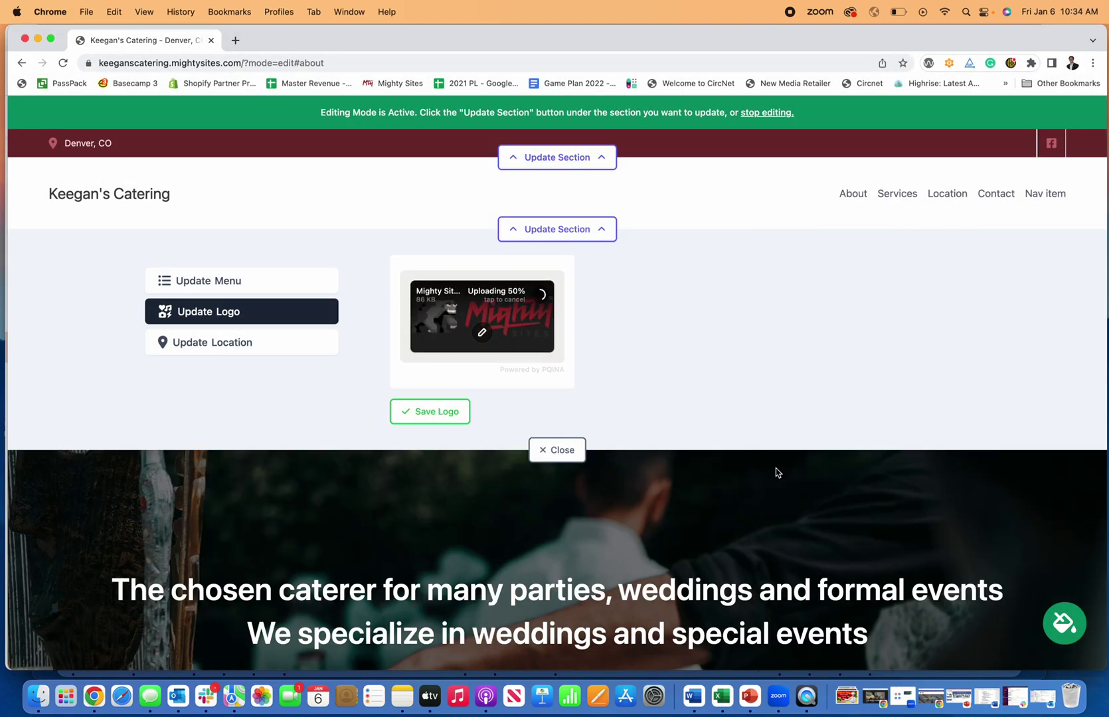
# Step: Save the logo, try it bigger and smaller, and open it for editing
pyautogui.click(430, 411)
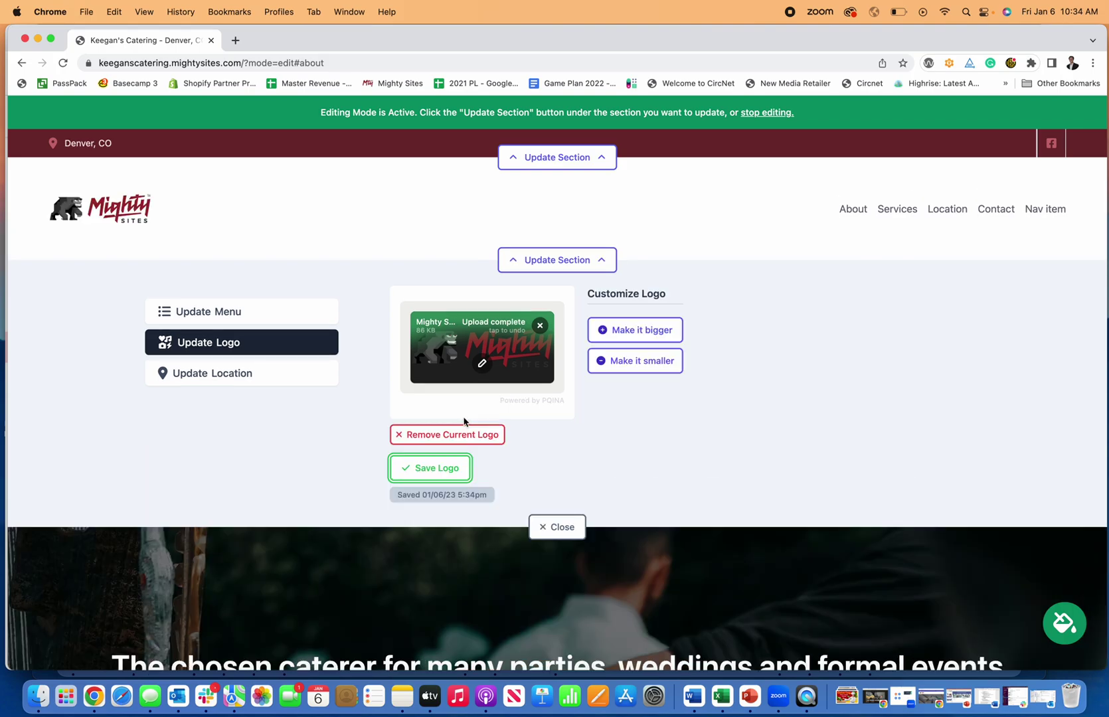
pyautogui.click(646, 333)
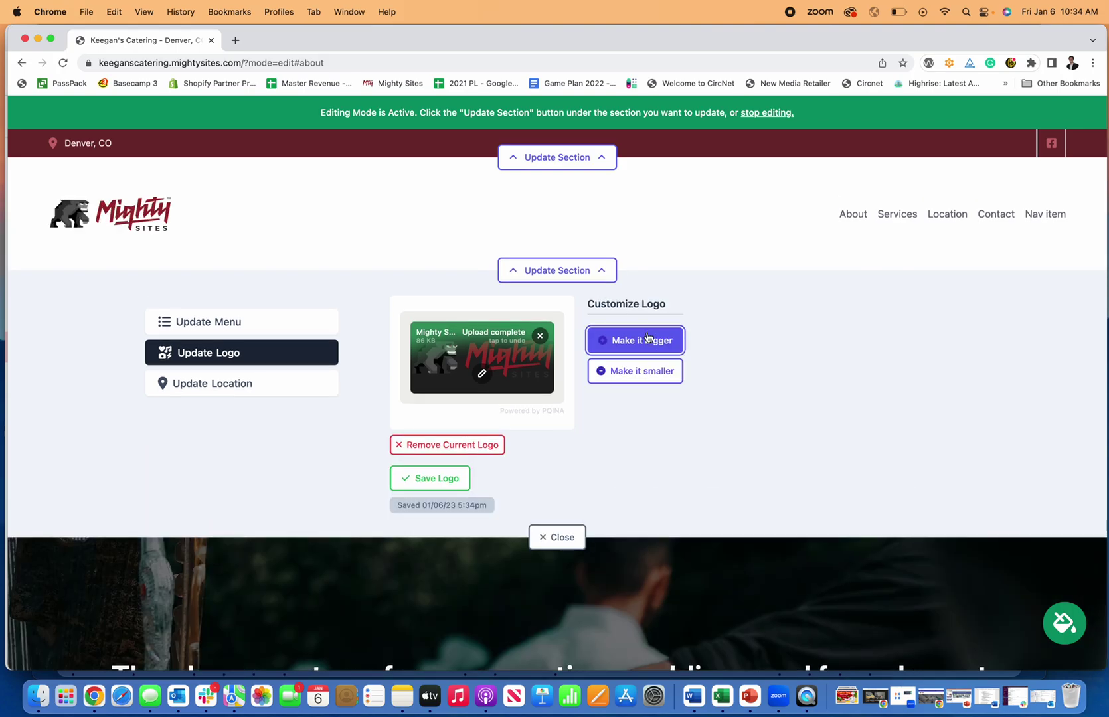
pyautogui.click(641, 371)
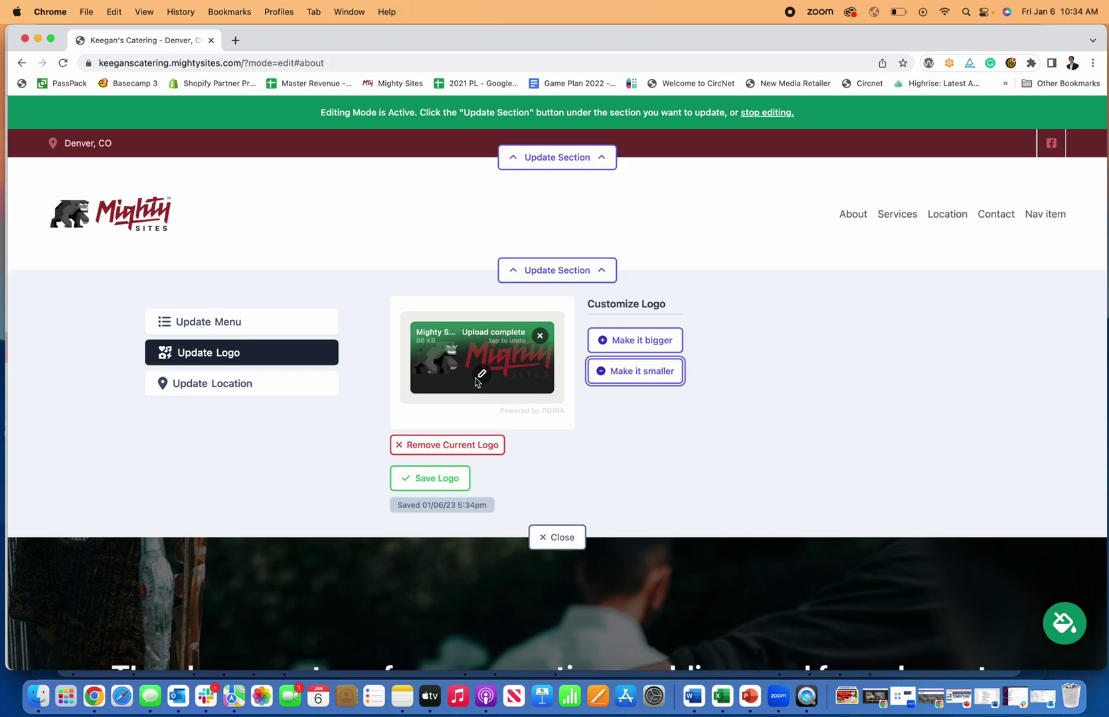
pyautogui.click(478, 373)
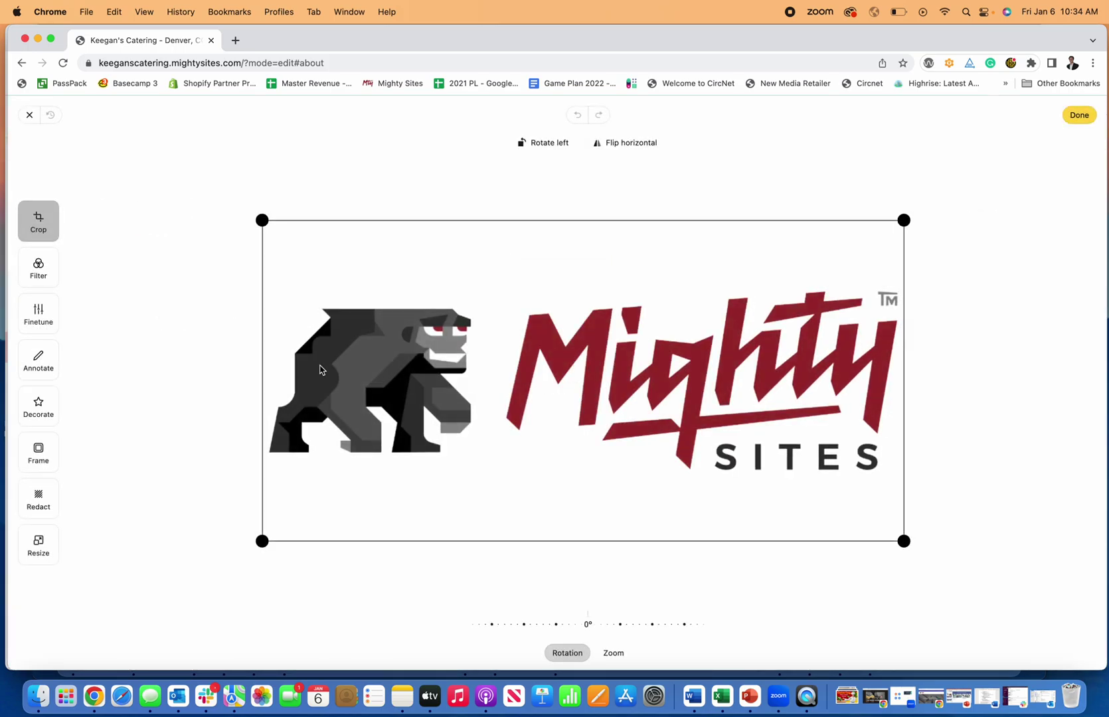
# Step: Browse the image editor's adjustment, decoration and frame options
pyautogui.click(38, 268)
pyautogui.click(38, 314)
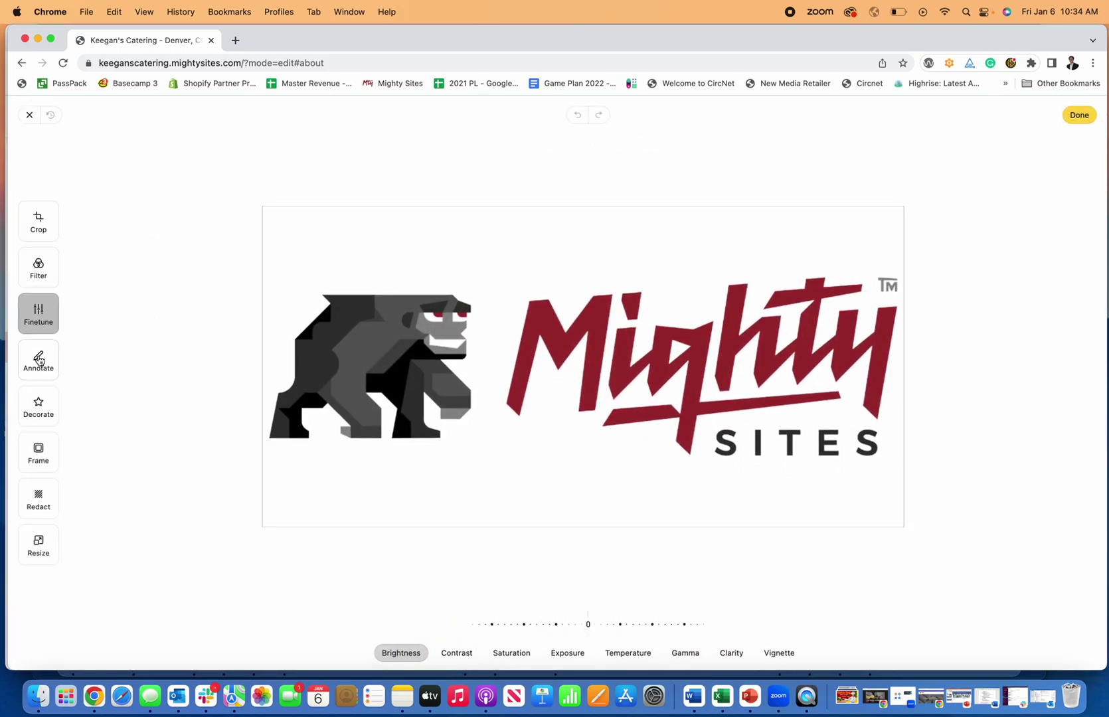
pyautogui.click(39, 360)
pyautogui.click(38, 405)
pyautogui.click(37, 452)
# Step: Crop white space off the logo's top and bottom, save it, and close the panel
pyautogui.click(37, 227)
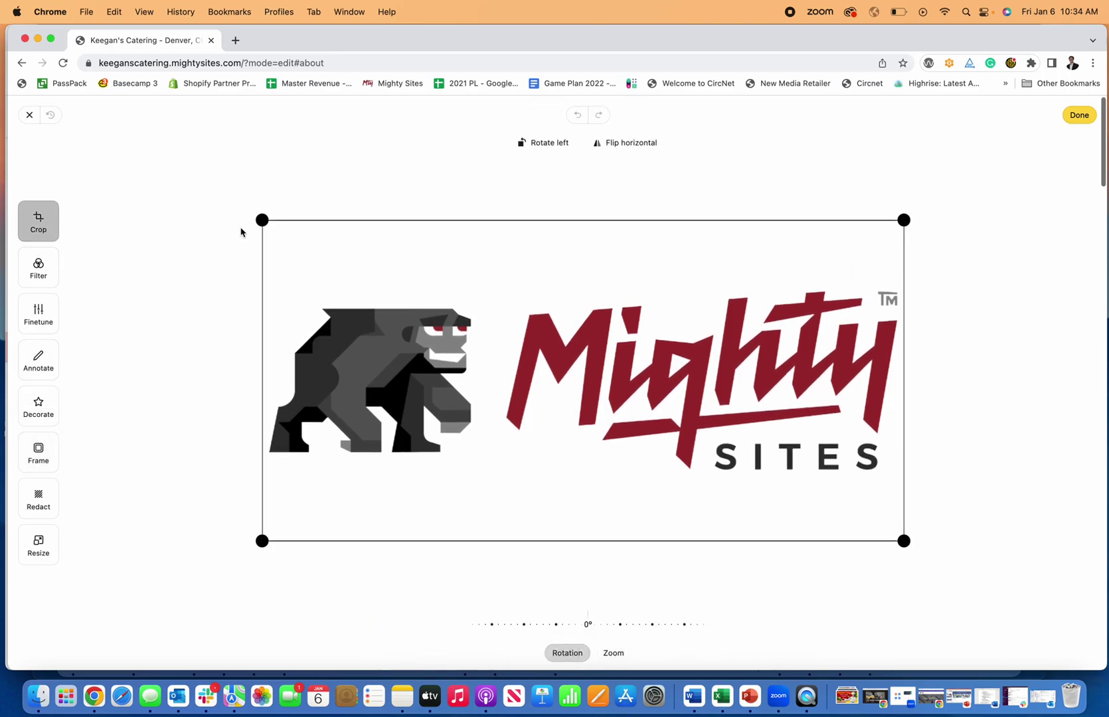
pyautogui.moveTo(259, 218); pyautogui.dragTo(260, 269)
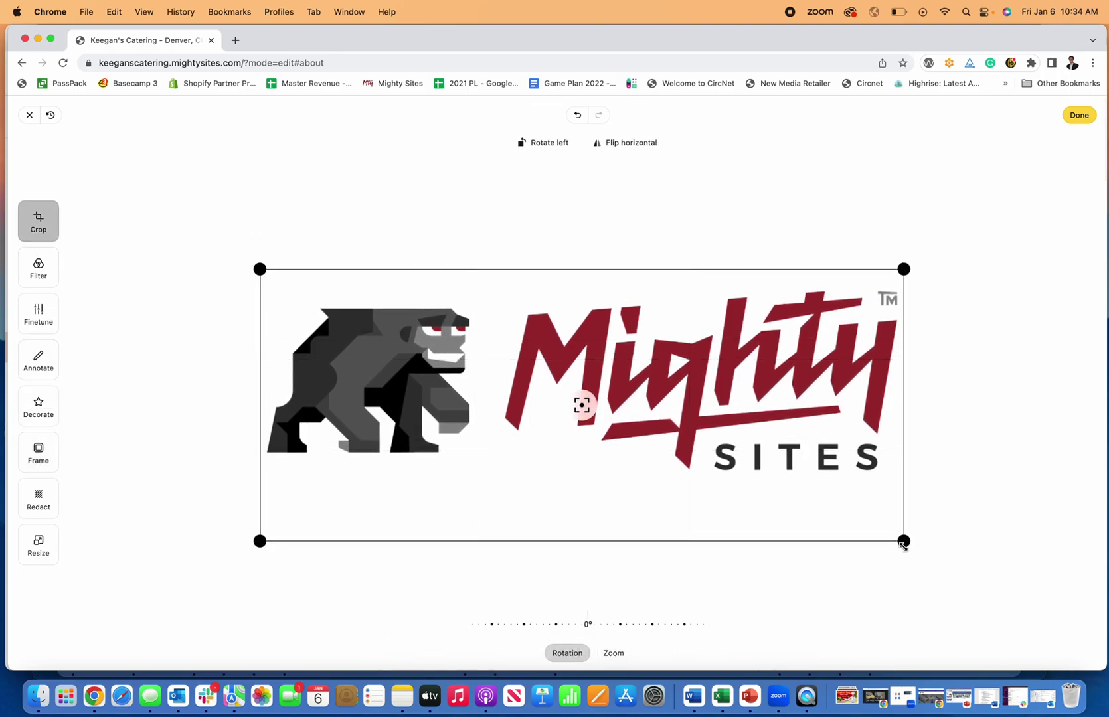
pyautogui.moveTo(903, 541); pyautogui.dragTo(897, 486)
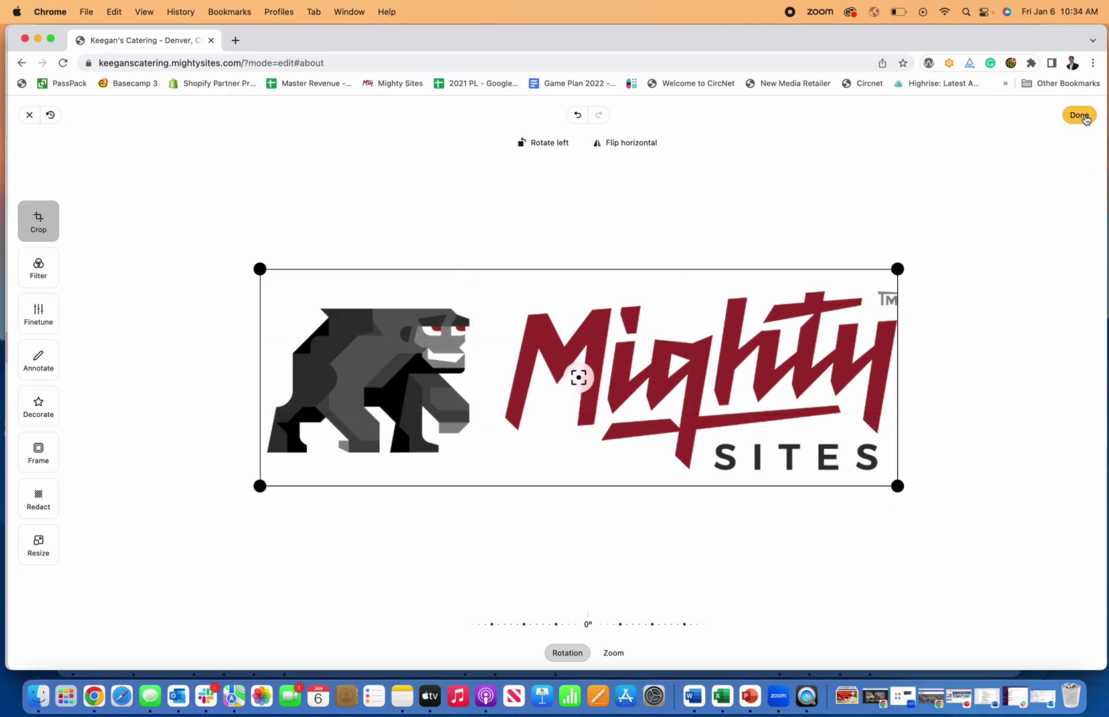
pyautogui.click(1080, 115)
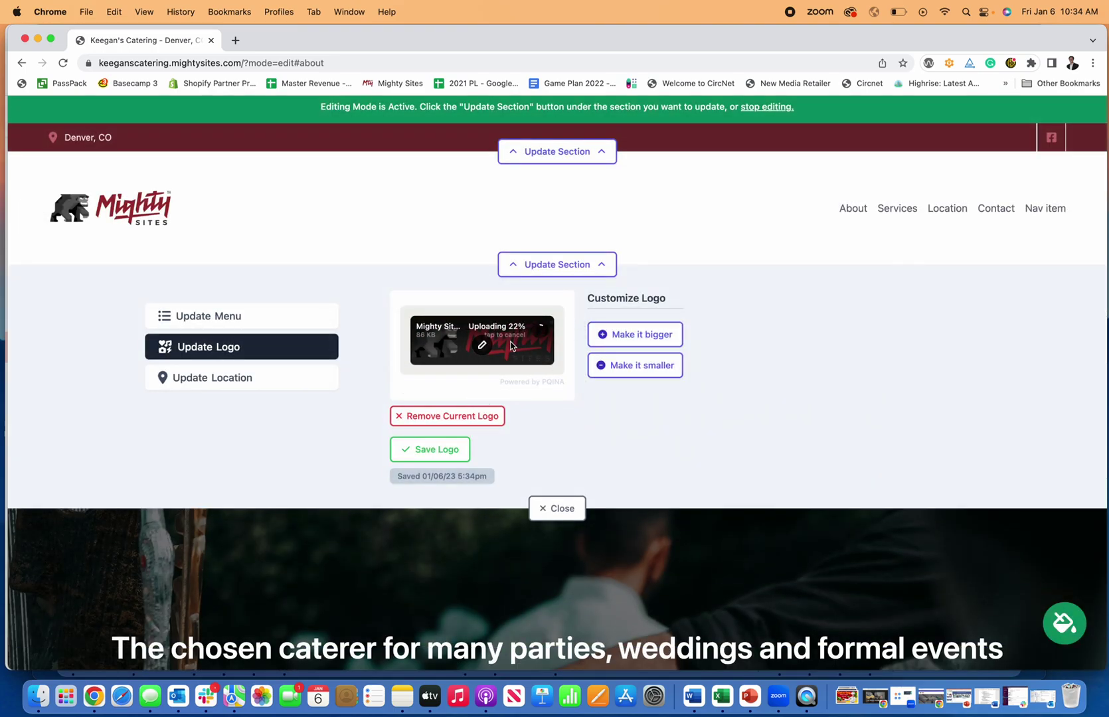
pyautogui.click(453, 456)
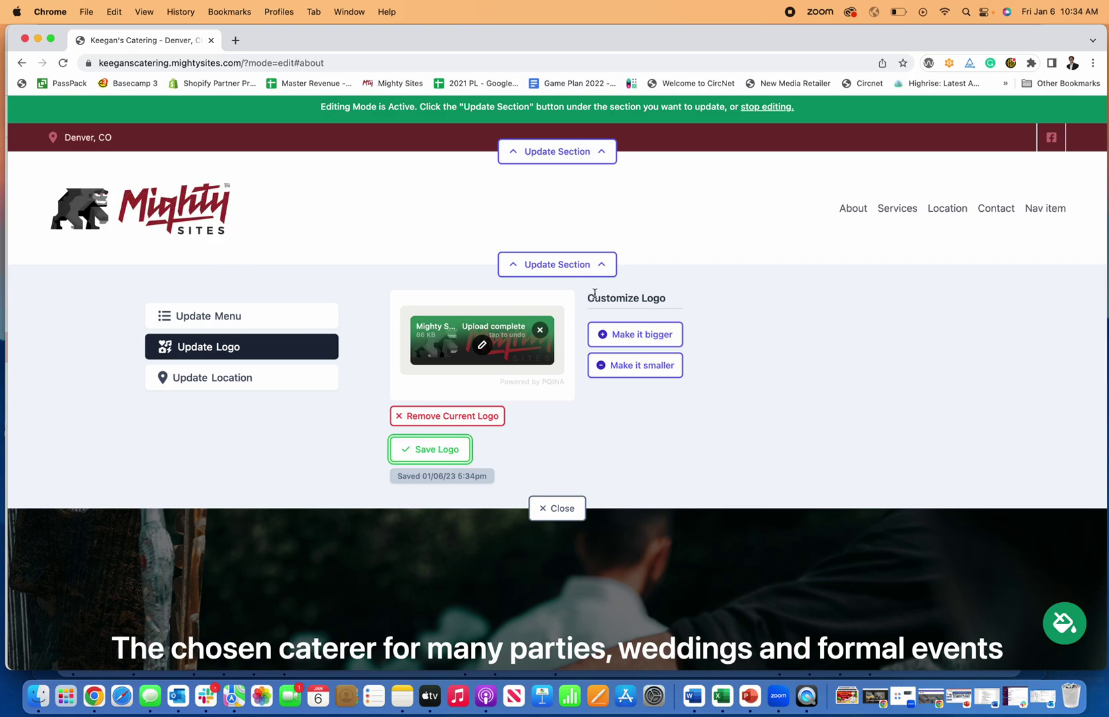
pyautogui.click(556, 264)
pyautogui.scroll(-2, 383, 346)
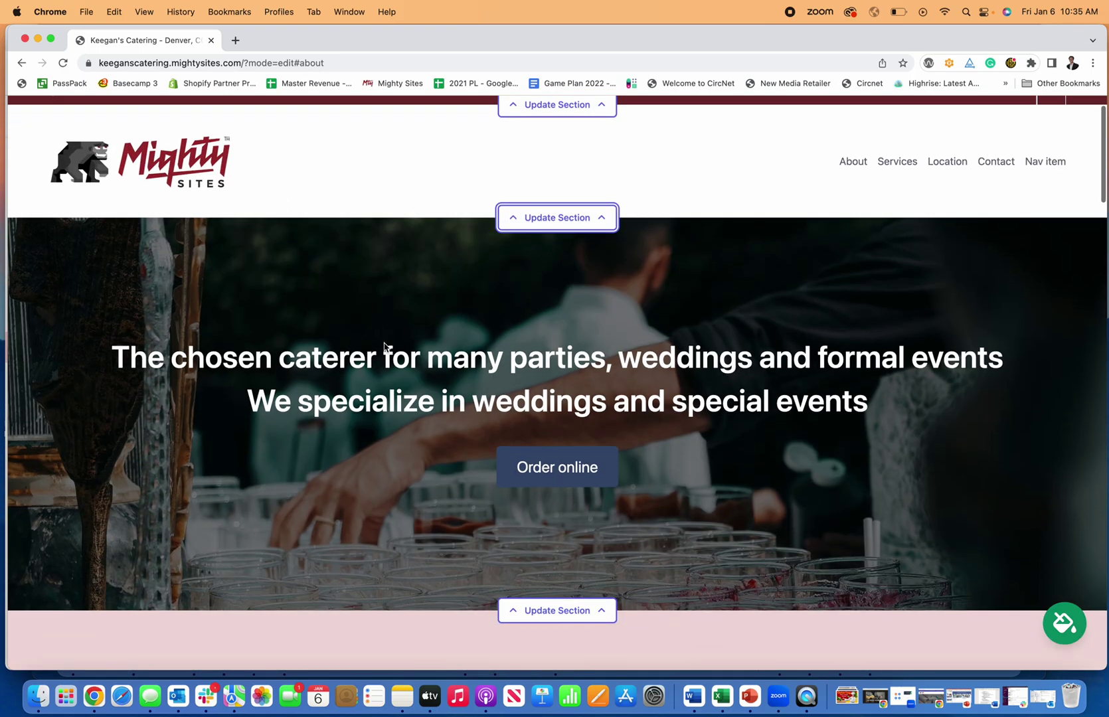
pyautogui.scroll(2, 385, 346)
pyautogui.click(558, 158)
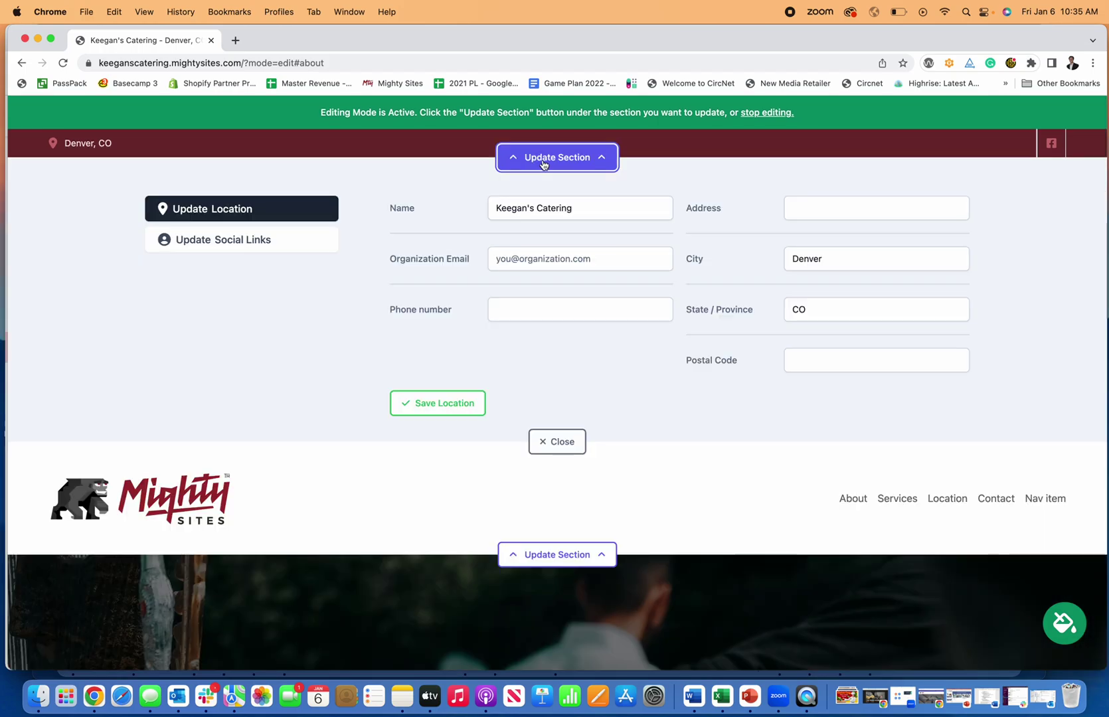
pyautogui.click(592, 259)
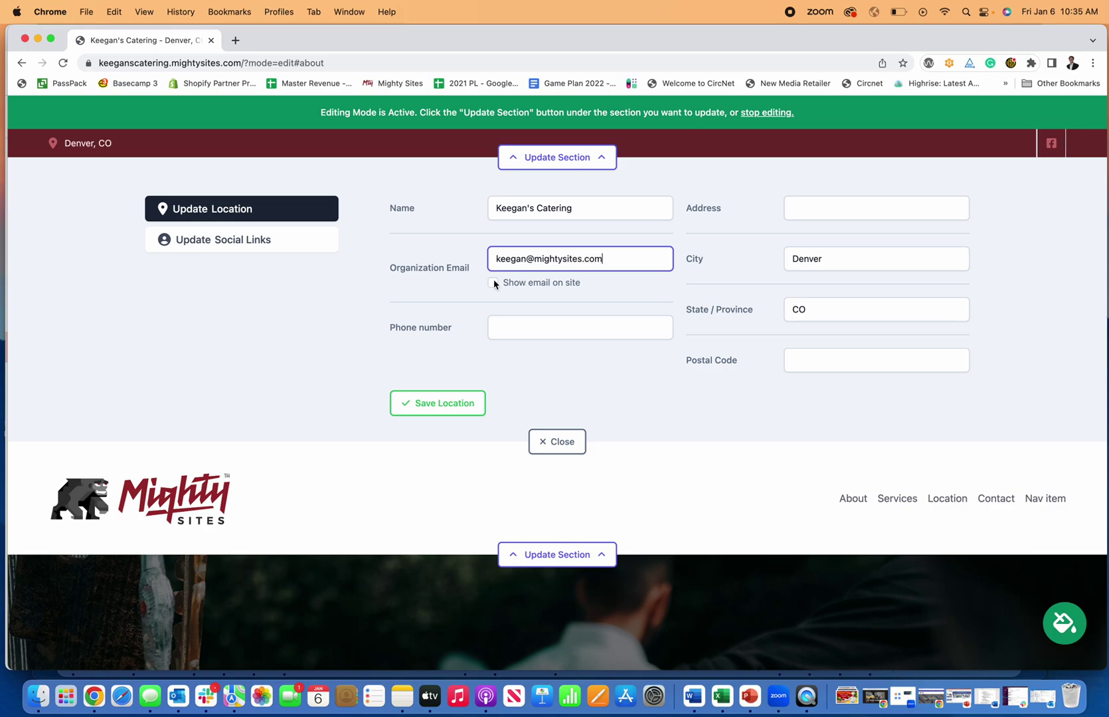
pyautogui.click(493, 283)
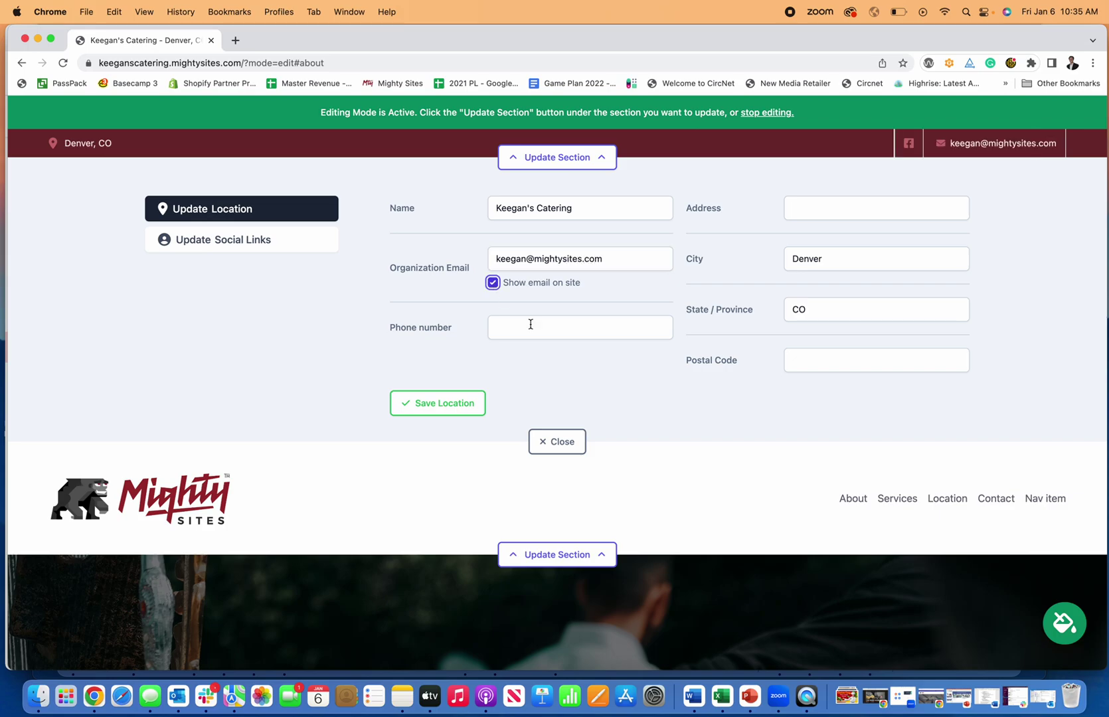
pyautogui.click(549, 329)
pyautogui.write('777')
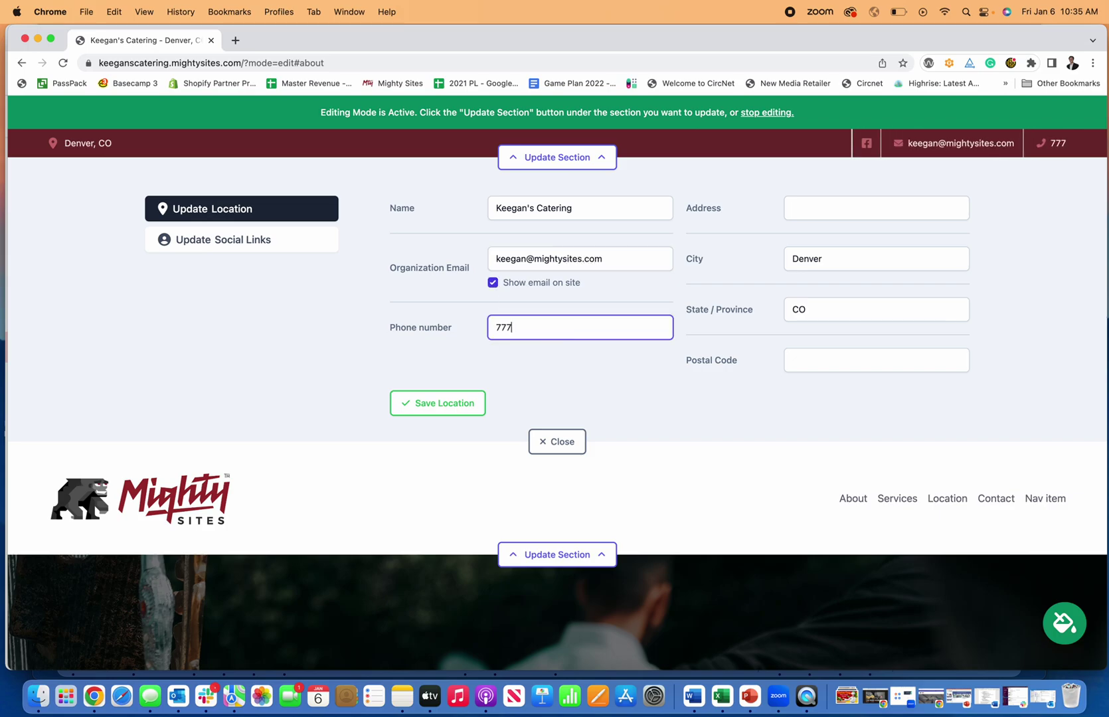
pyautogui.write('-777-7777')
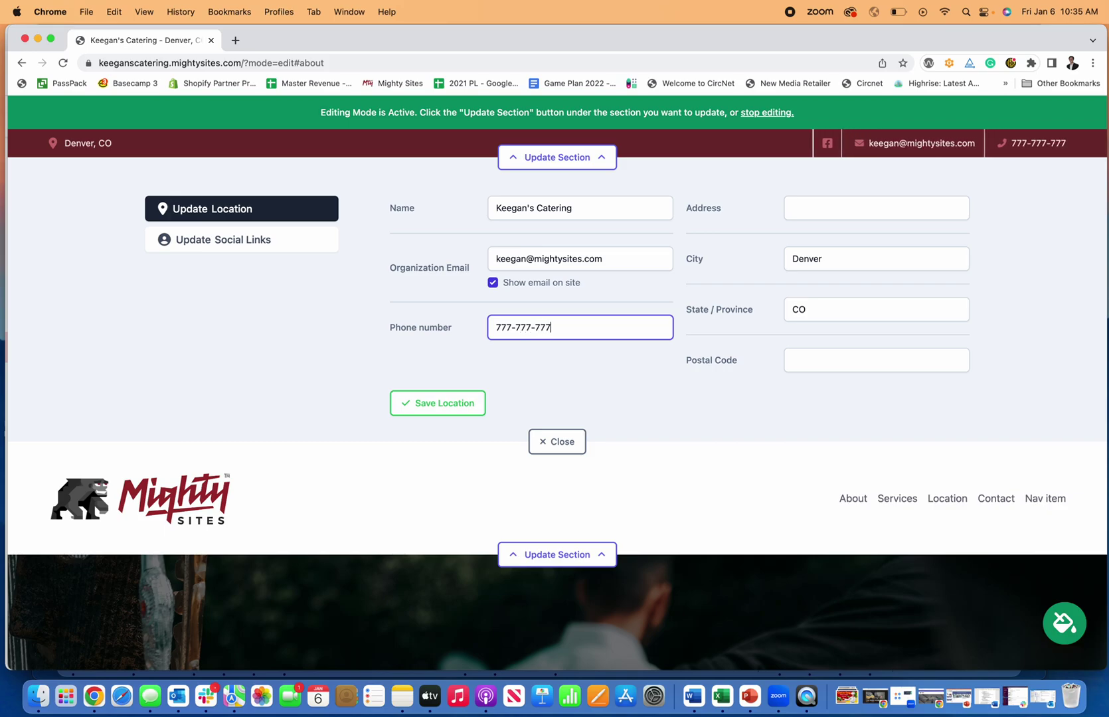
pyautogui.click(457, 403)
pyautogui.click(555, 441)
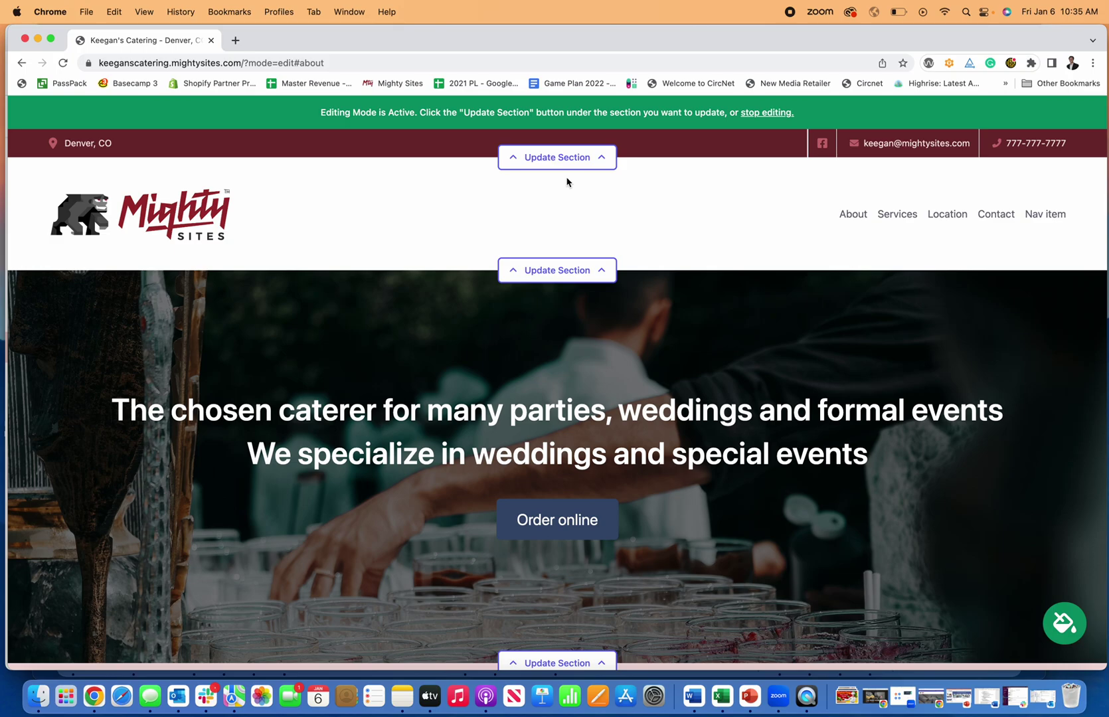
pyautogui.scroll(-2, 567, 179)
pyautogui.scroll(2, 567, 180)
pyautogui.scroll(-3, 567, 180)
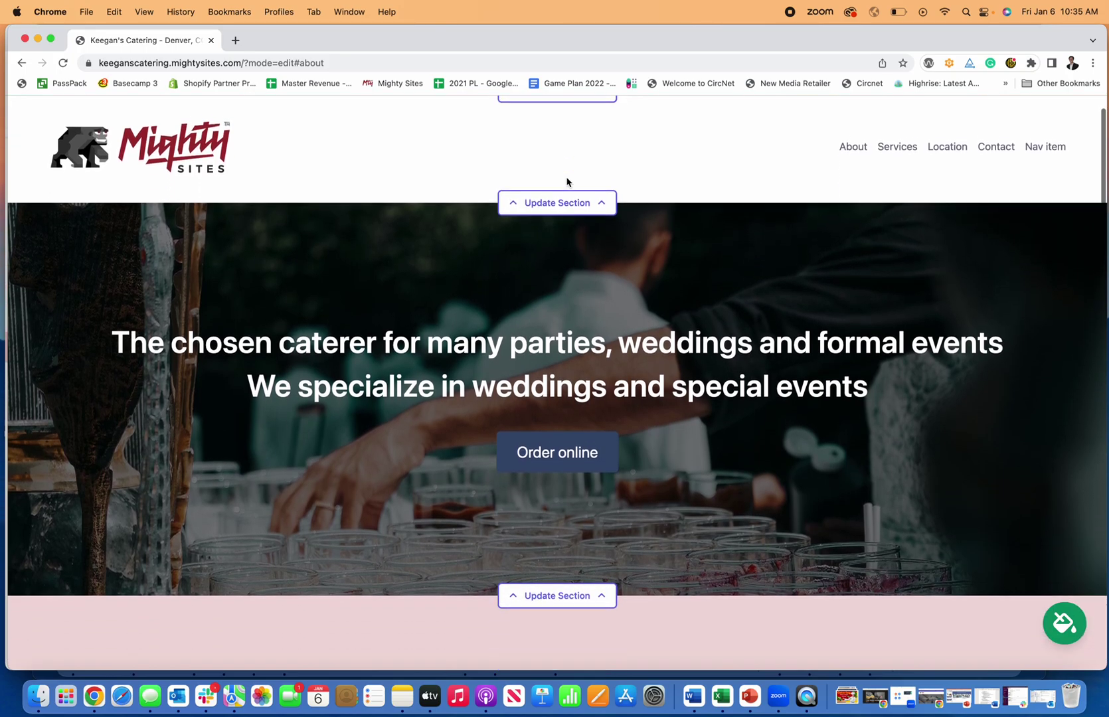
pyautogui.scroll(-2, 567, 180)
# Step: Step through the hero's title, subtitle and copy fields and select the 'Order online' button text
pyautogui.click(586, 532)
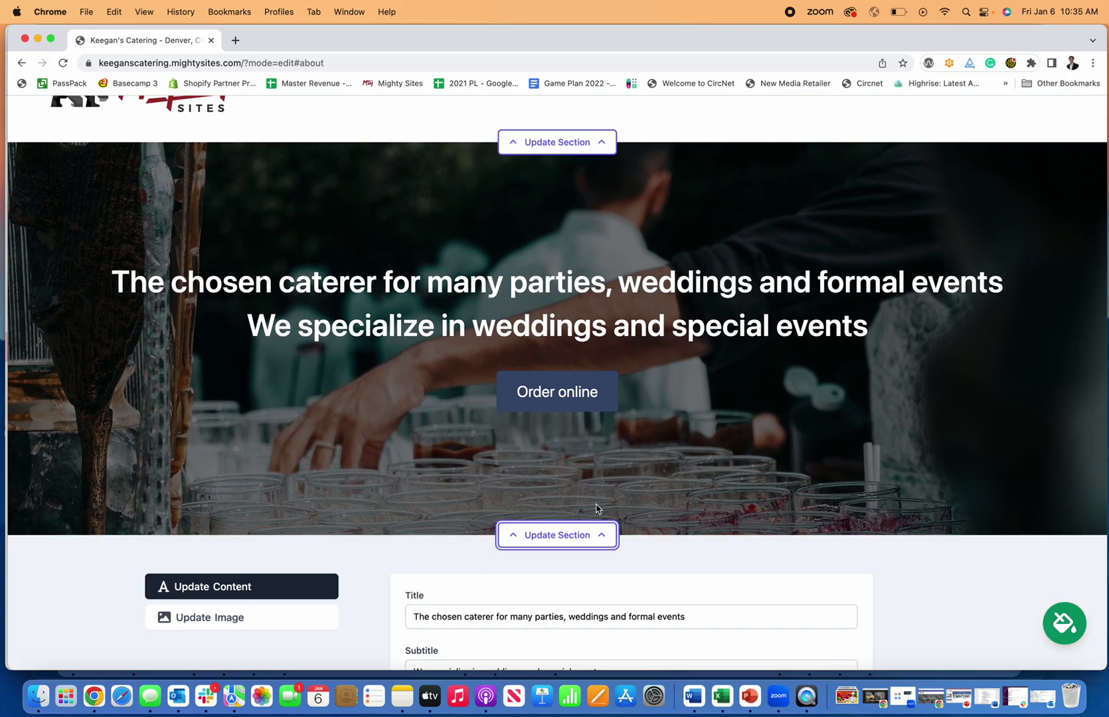
pyautogui.scroll(-1, 600, 504)
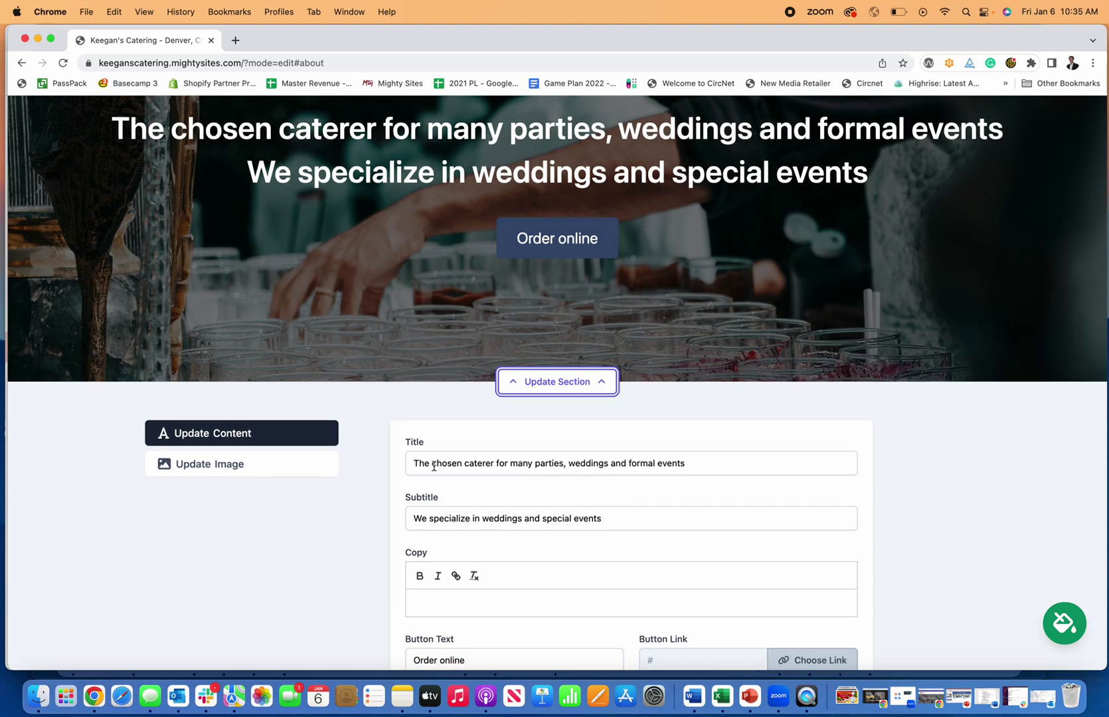
pyautogui.click(452, 465)
pyautogui.click(628, 521)
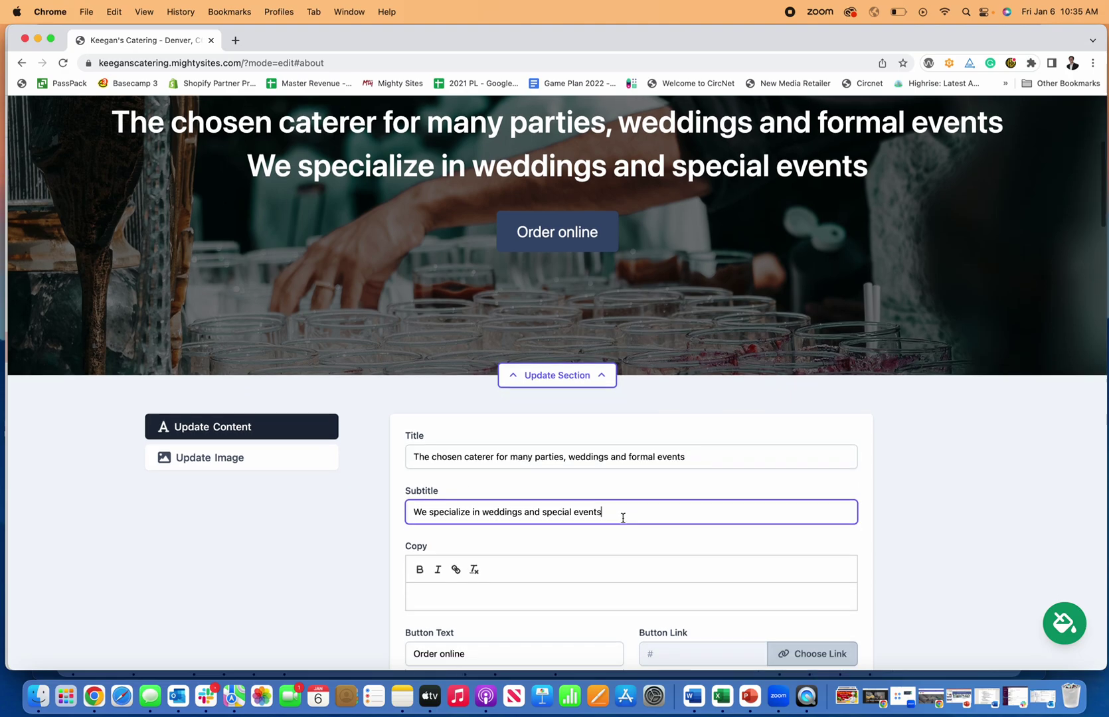
pyautogui.scroll(-2, 627, 520)
pyautogui.click(532, 521)
pyautogui.click(467, 575)
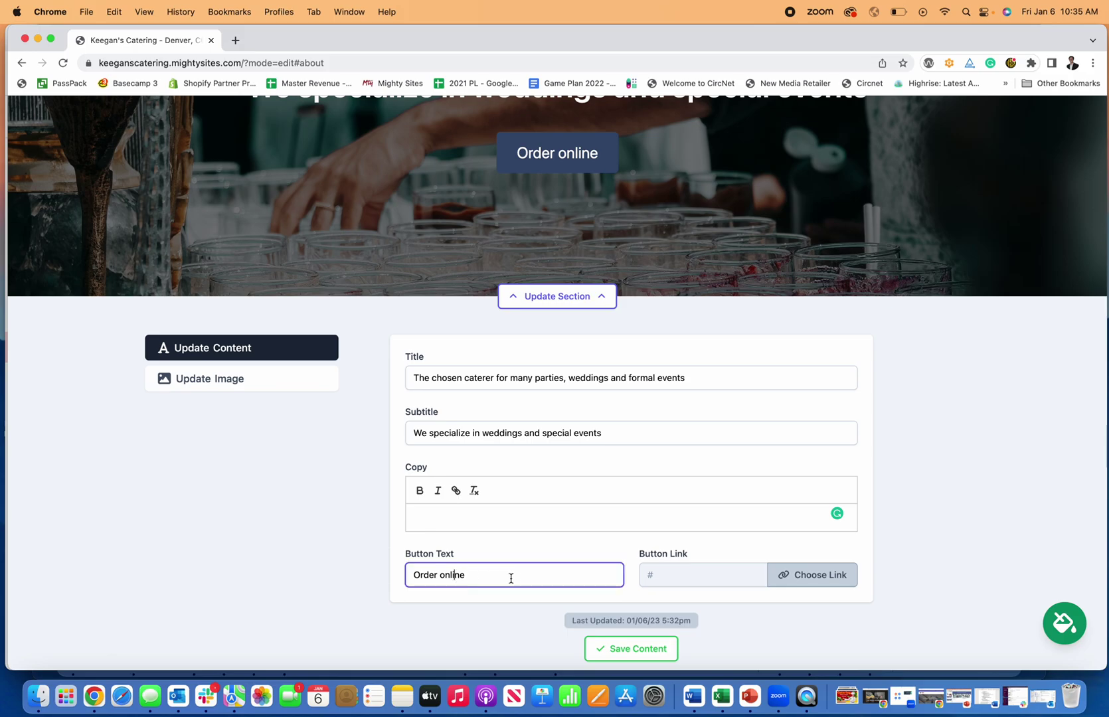
pyautogui.scroll(3, 466, 575)
pyautogui.scroll(-5, 467, 575)
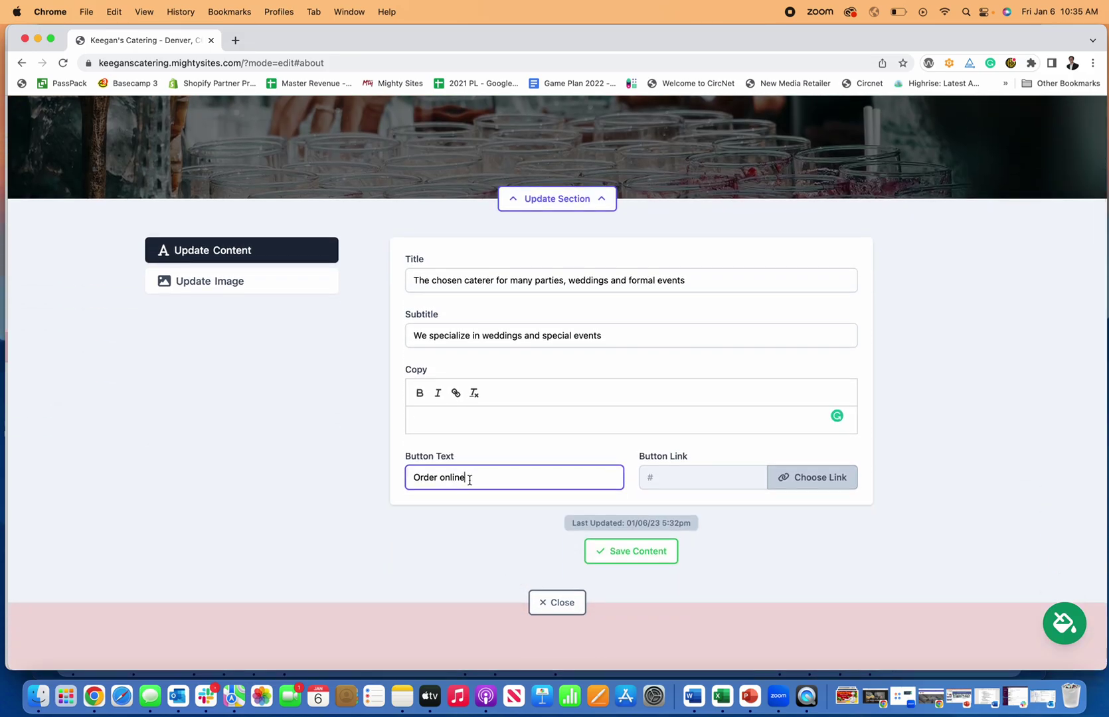
pyautogui.moveTo(470, 479); pyautogui.dragTo(389, 479)
# Step: Link the hero button to Click to Call, rename it 'Call Now', and save
pyautogui.click(818, 477)
pyautogui.click(666, 348)
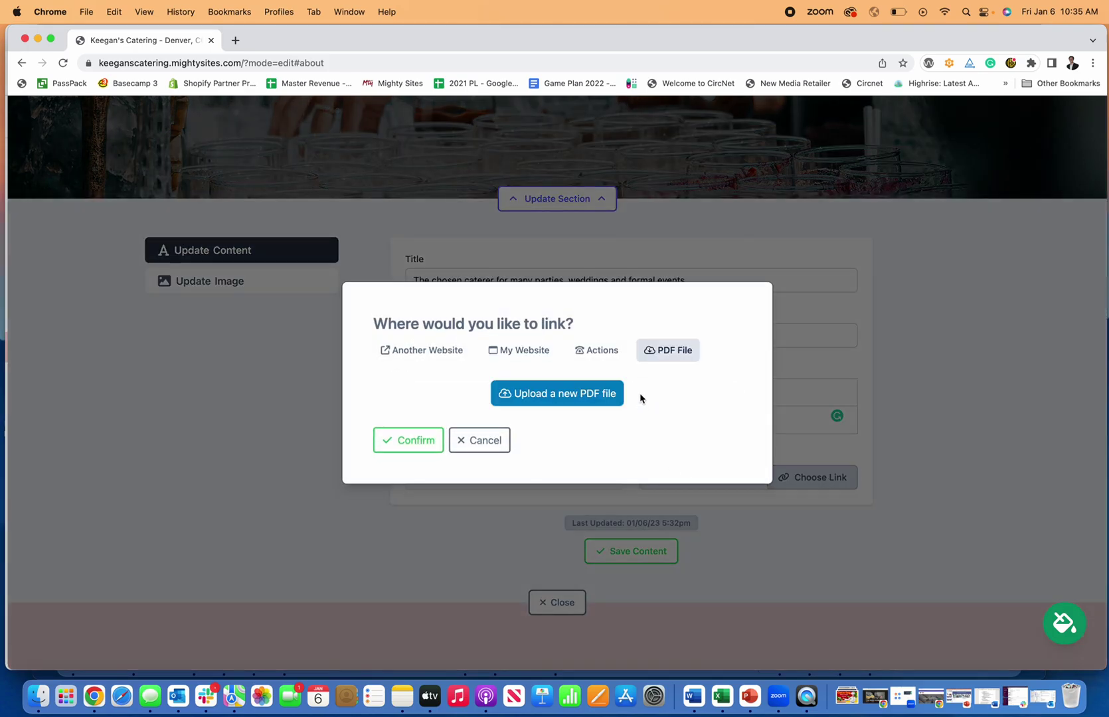
pyautogui.click(600, 350)
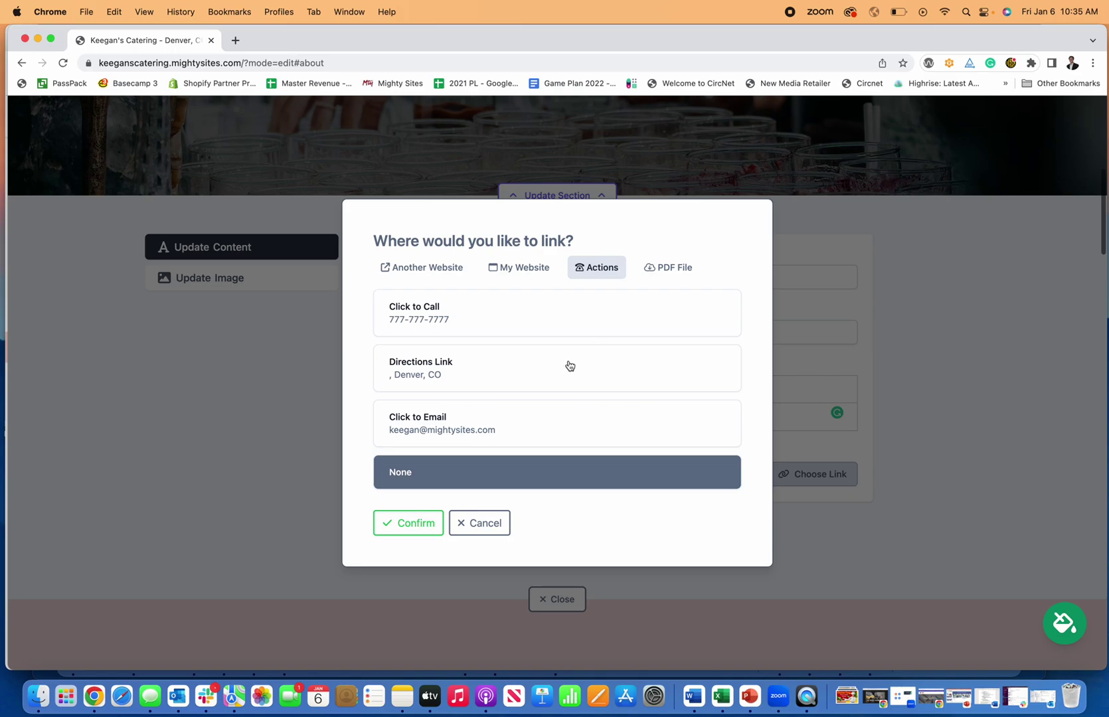
pyautogui.click(468, 319)
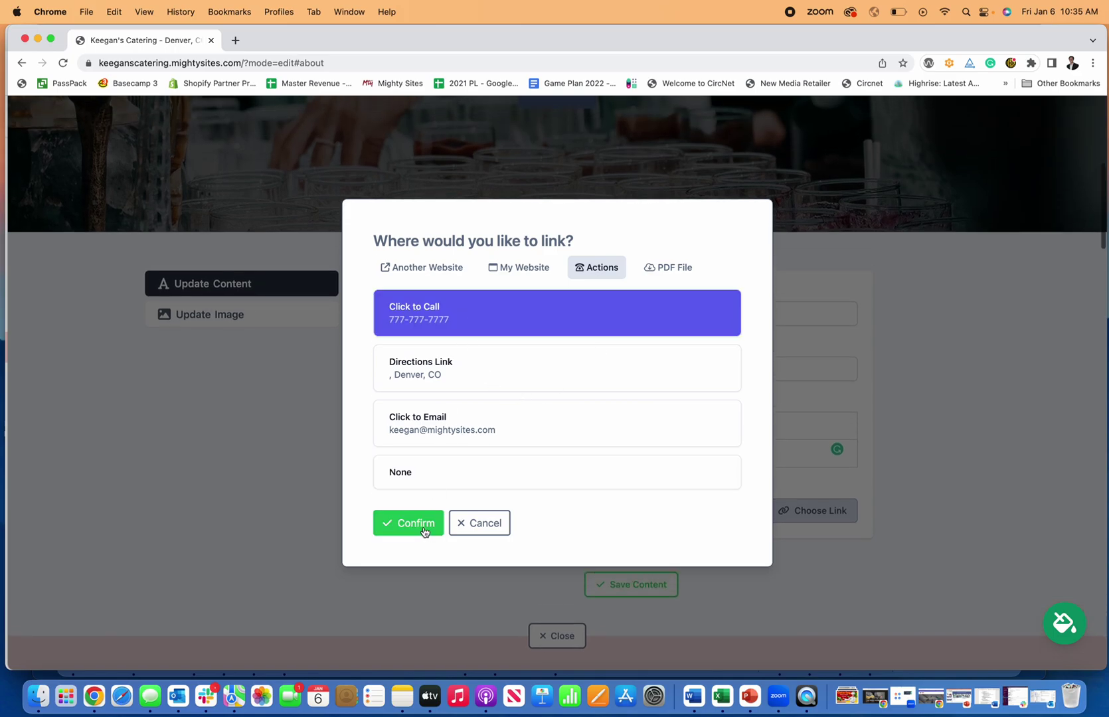
pyautogui.click(407, 524)
pyautogui.doubleClick(484, 513)
pyautogui.write('Call Now')
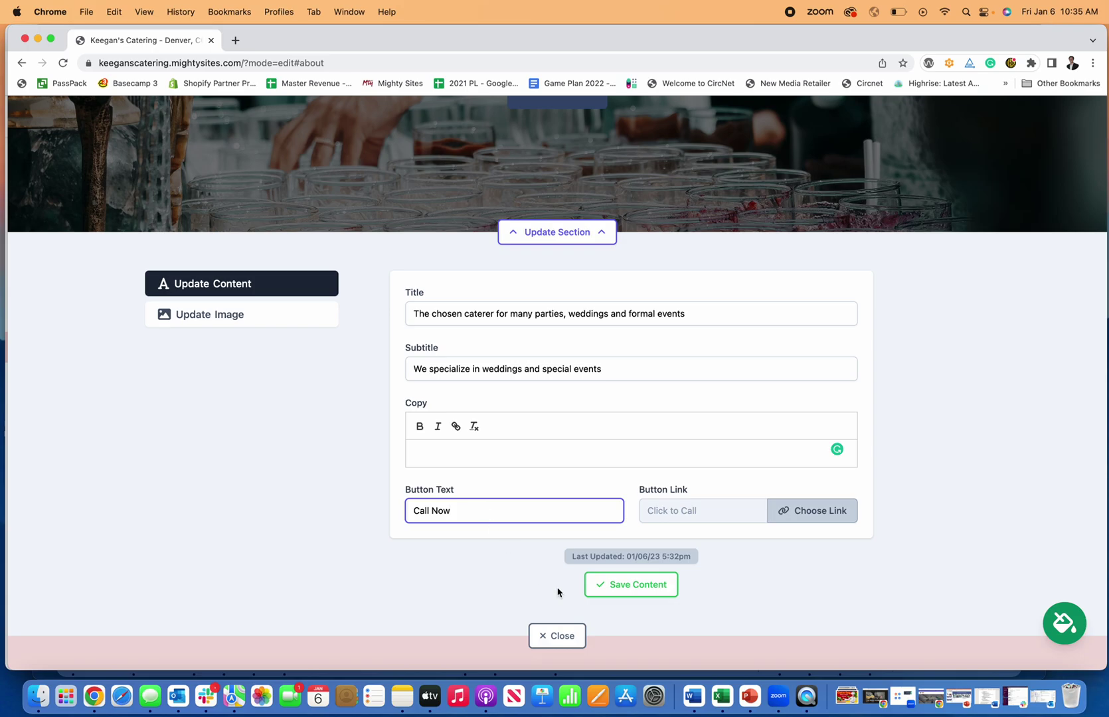
pyautogui.click(630, 584)
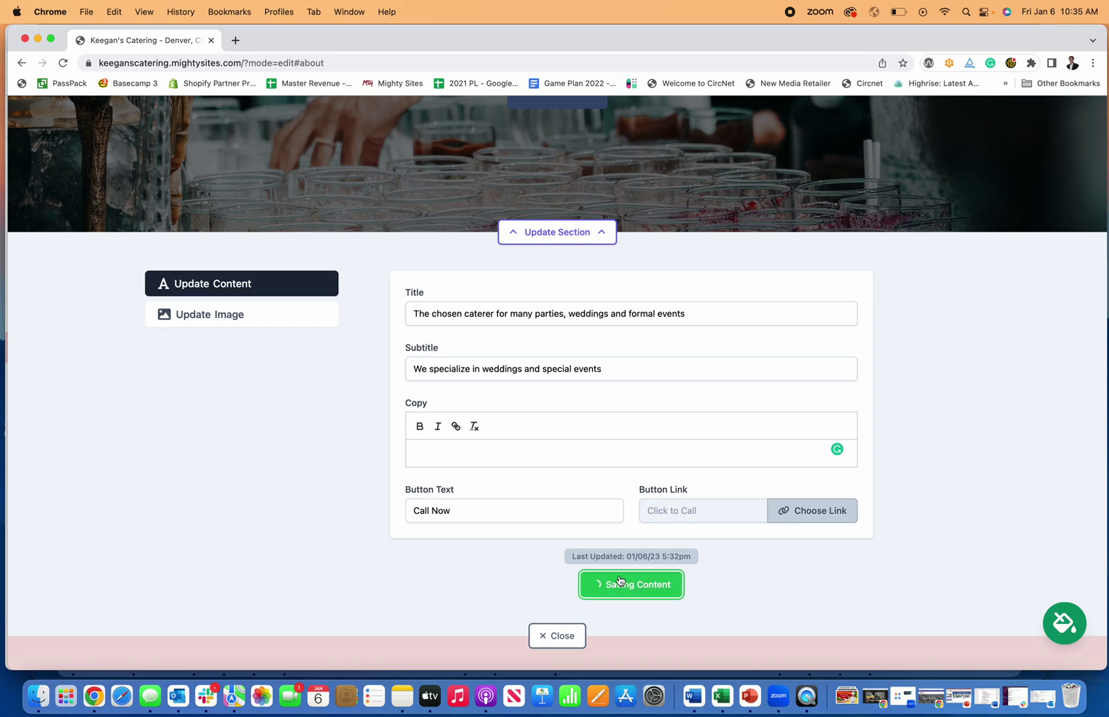
# Step: Close the hero editor and link the about section button to Click to Email
pyautogui.click(555, 232)
pyautogui.scroll(5, 572, 261)
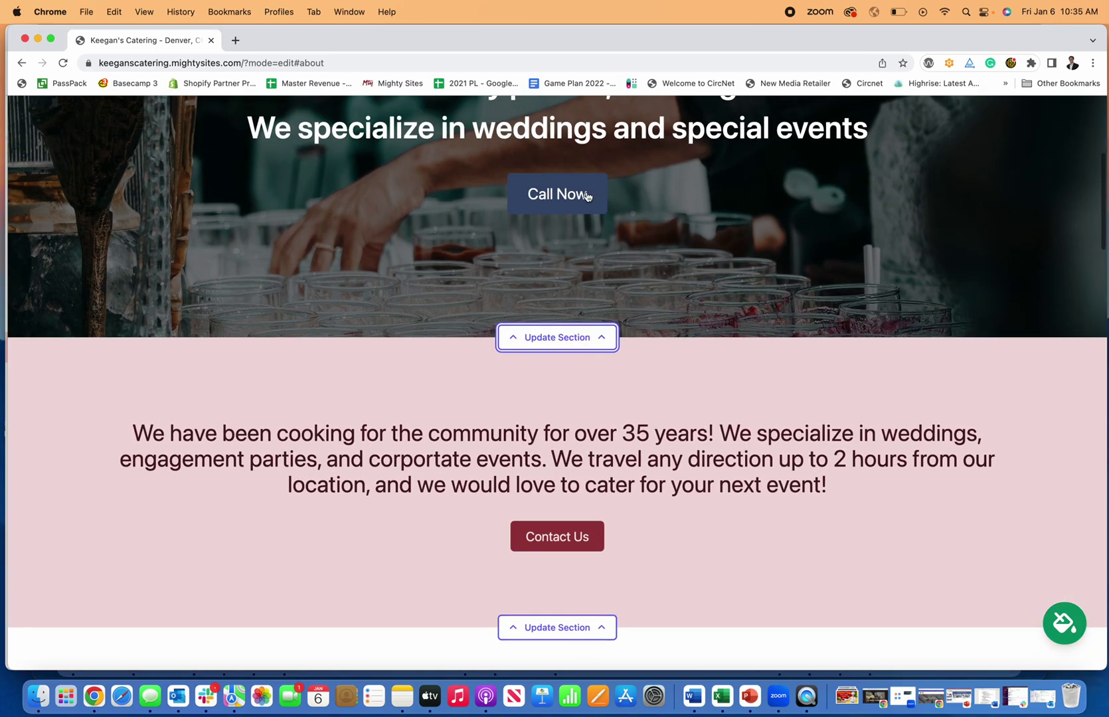
pyautogui.scroll(3, 602, 340)
pyautogui.scroll(-5, 601, 340)
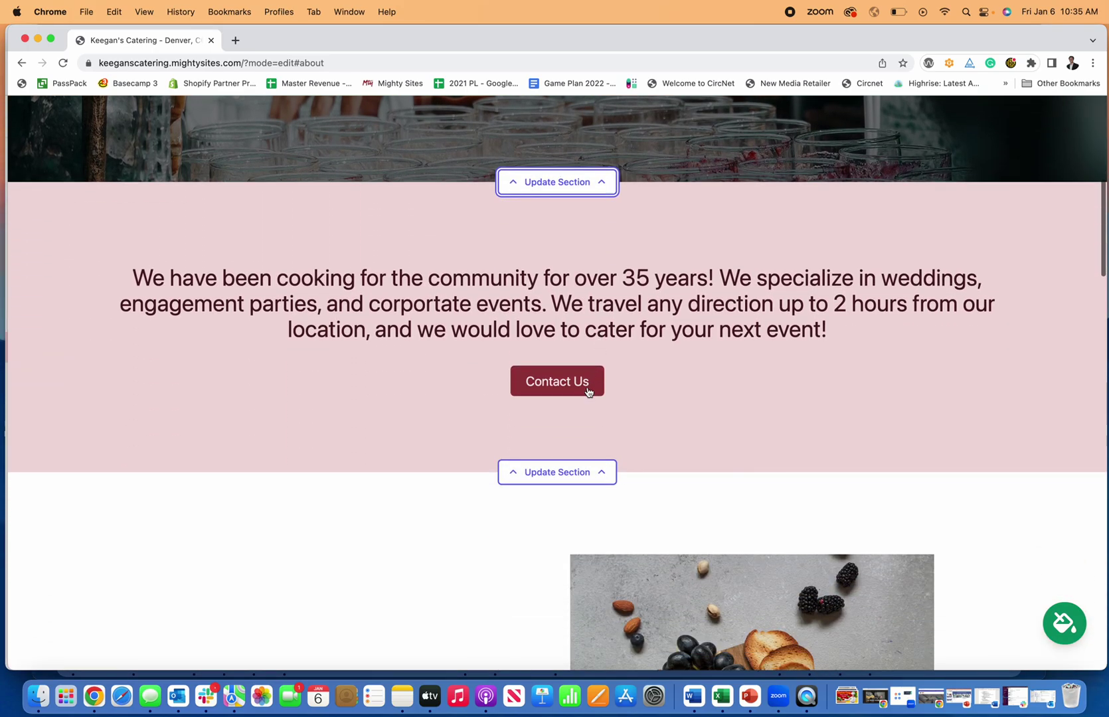
pyautogui.scroll(-5, 554, 329)
pyautogui.scroll(-2, 543, 314)
pyautogui.click(557, 251)
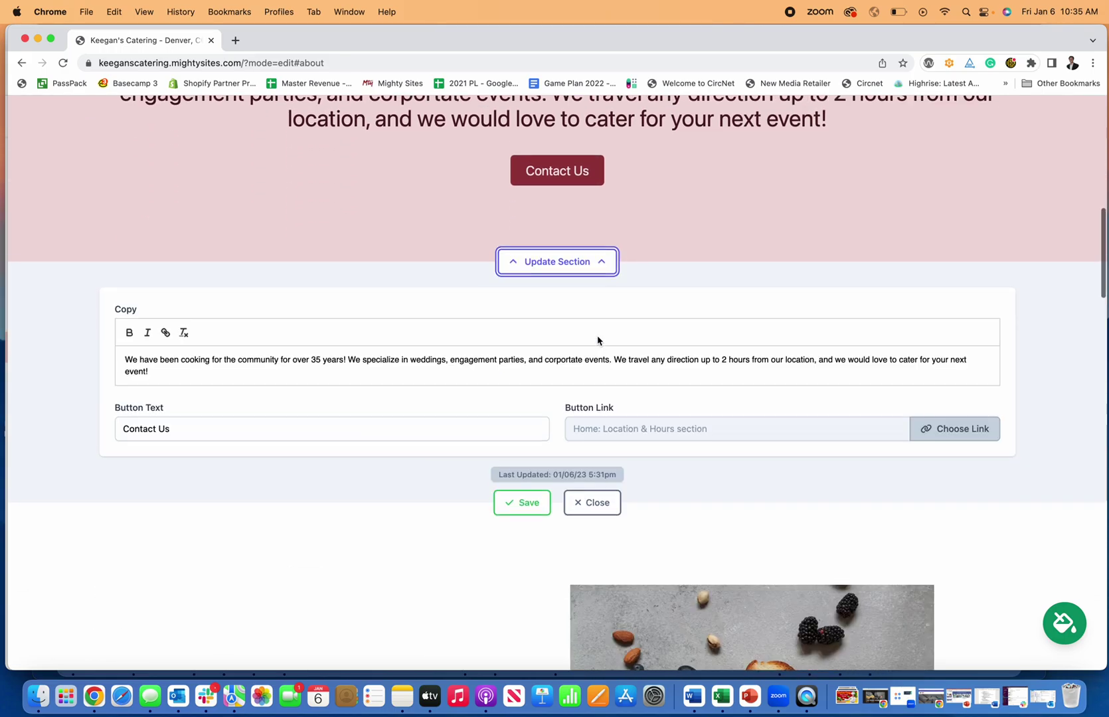
pyautogui.click(952, 512)
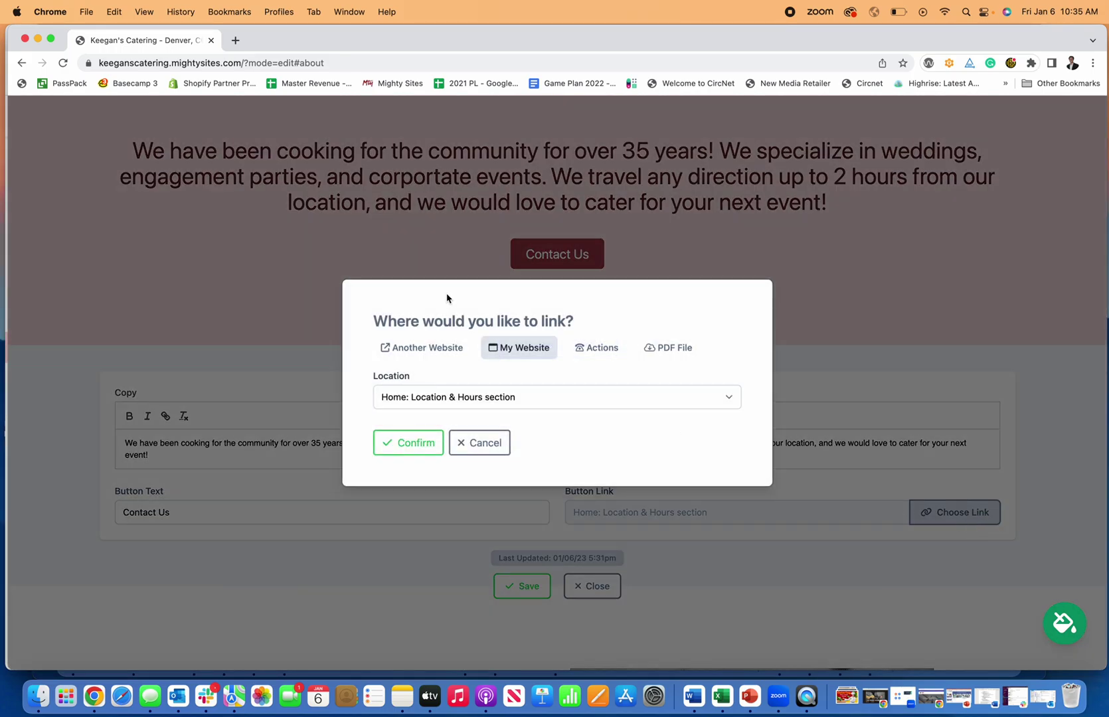
pyautogui.click(595, 347)
pyautogui.click(432, 414)
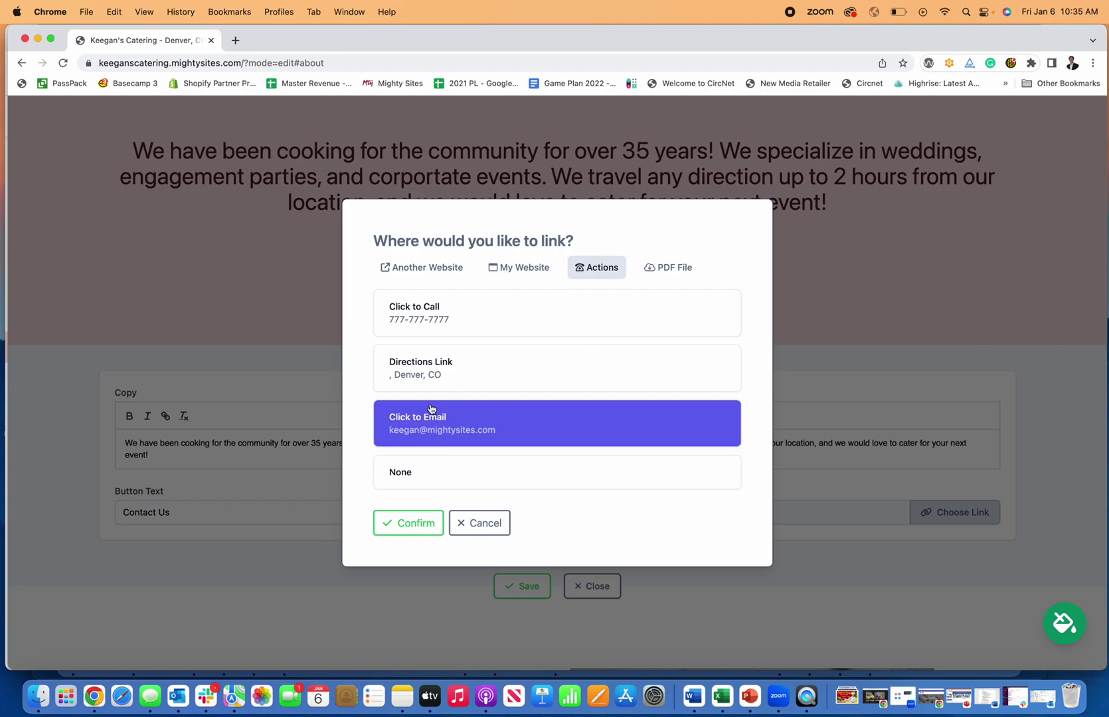
pyautogui.click(408, 523)
# Step: Replace the 'Contact Us' button wording with 'Email Us' and save
pyautogui.doubleClick(290, 511)
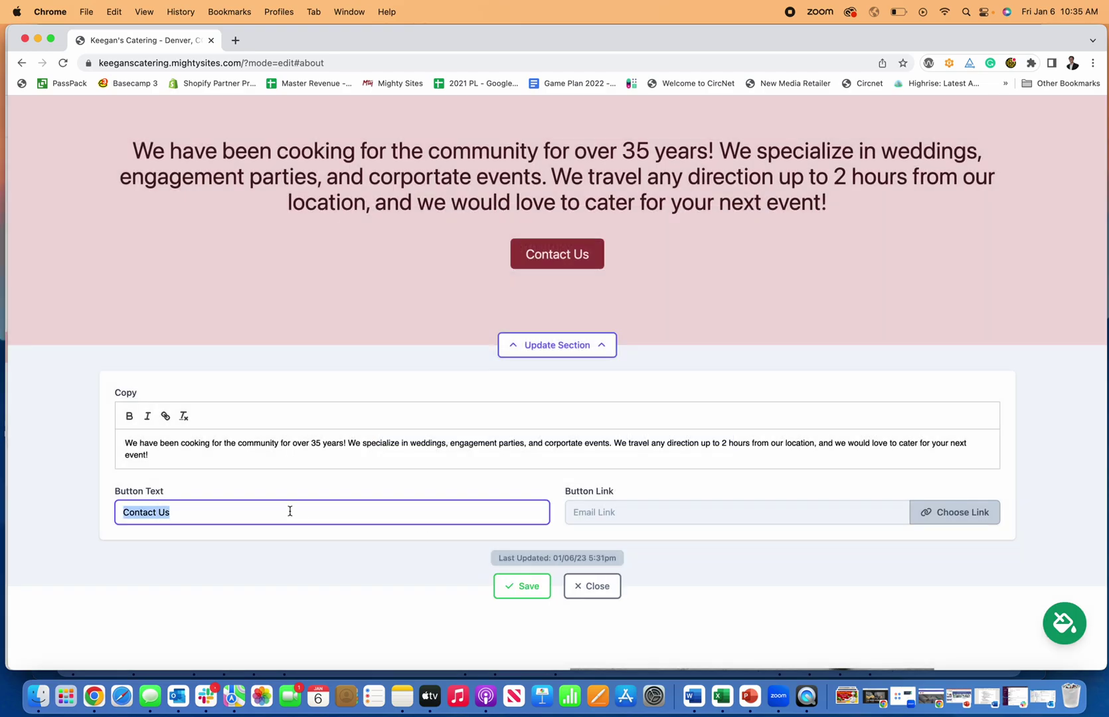
pyautogui.write('Email Us')
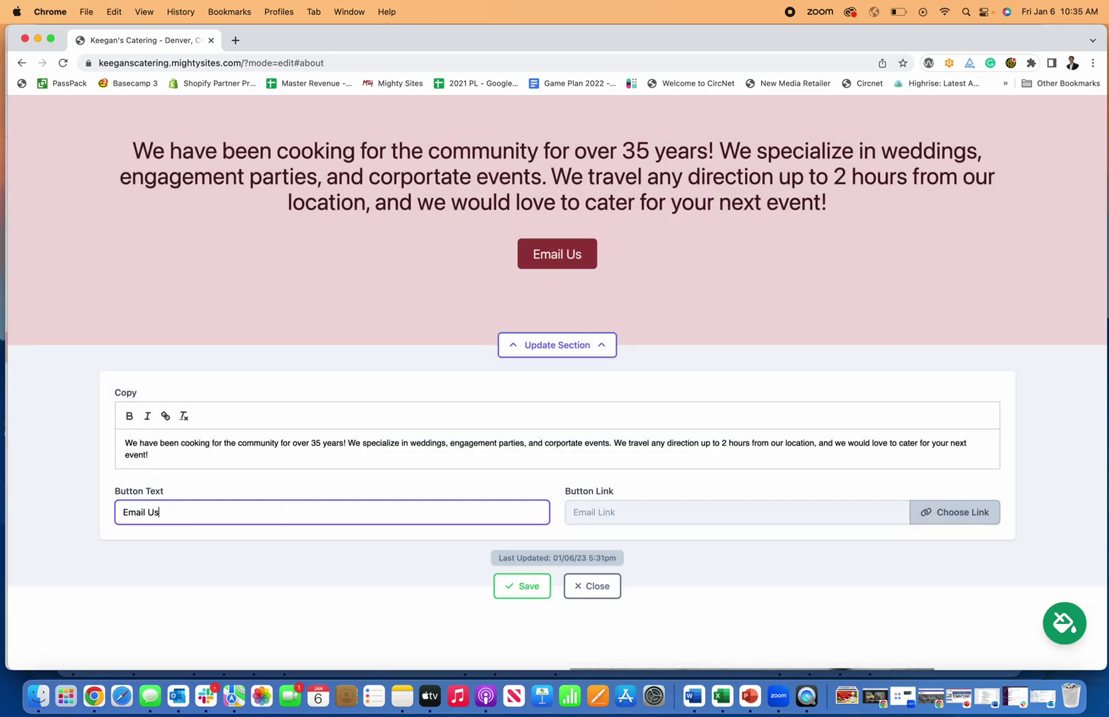
pyautogui.press('BackSpace')
pyautogui.press('BackSpace')
pyautogui.press('BackSpace')
pyautogui.press('BackSpace')
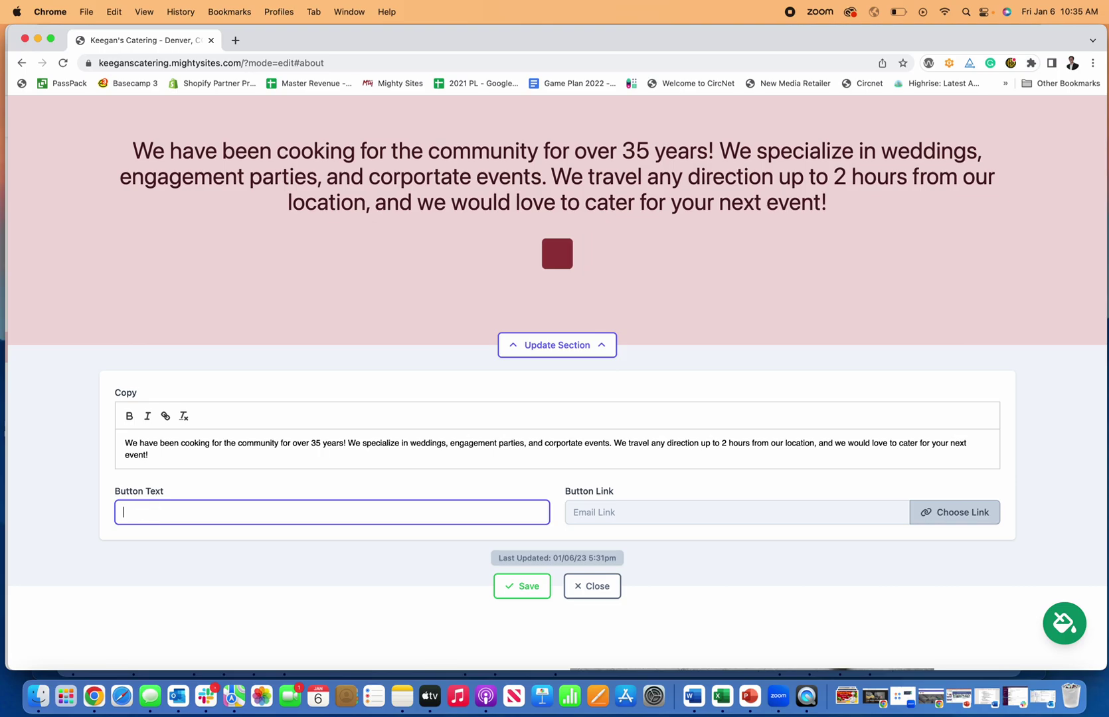
pyautogui.write('Rw')
pyautogui.press('BackSpace')
pyautogui.write('equest')
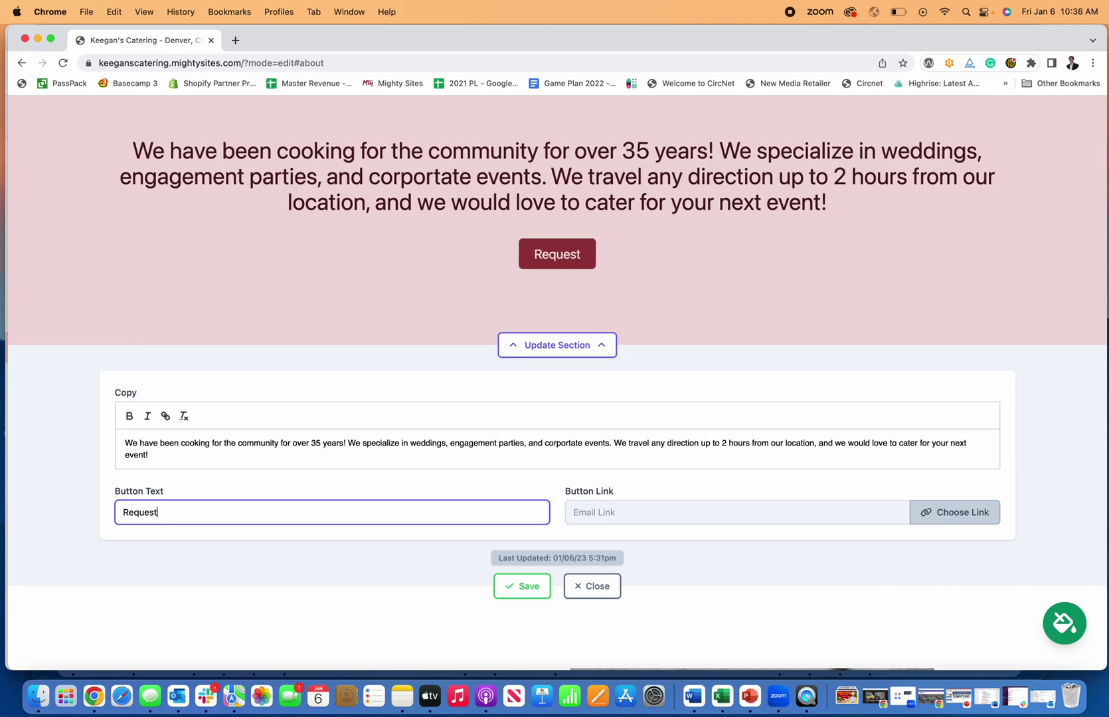
pyautogui.write(' Availa')
pyautogui.press('BackSpace')
pyautogui.press('BackSpace')
pyautogui.press('BackSpace')
pyautogui.press('BackSpace')
pyautogui.press('BackSpace')
pyautogui.press('BackSpace')
pyautogui.press('BackSpace')
pyautogui.press('BackSpace')
pyautogui.press('BackSpace')
pyautogui.press('BackSpace')
pyautogui.press('BackSpace')
pyautogui.press('BackSpace')
pyautogui.write('Email')
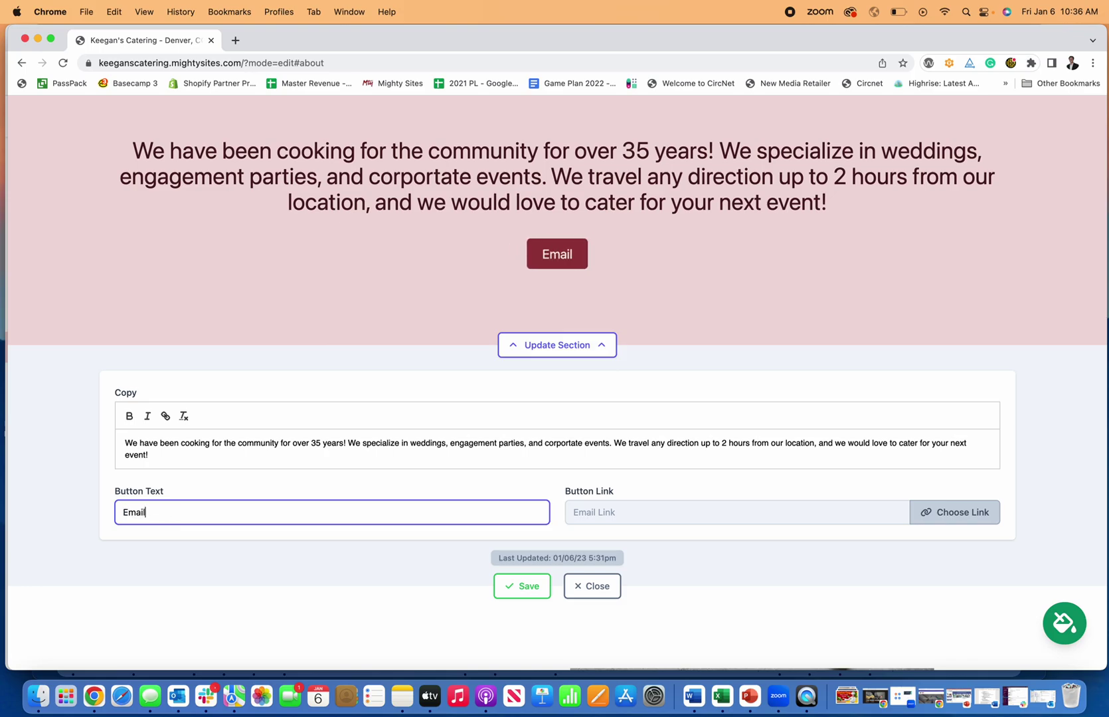
pyautogui.write(' Us')
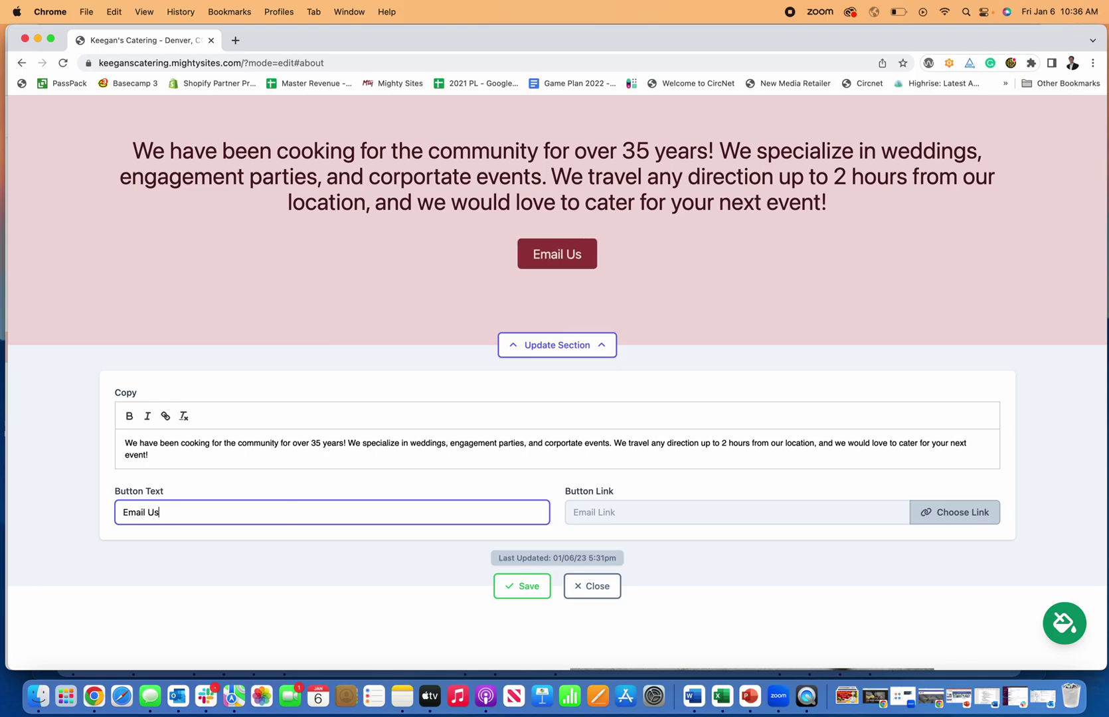
pyautogui.click(511, 586)
# Step: Add a new paragraph to the about copy, capitalise 'This', and save
pyautogui.click(591, 587)
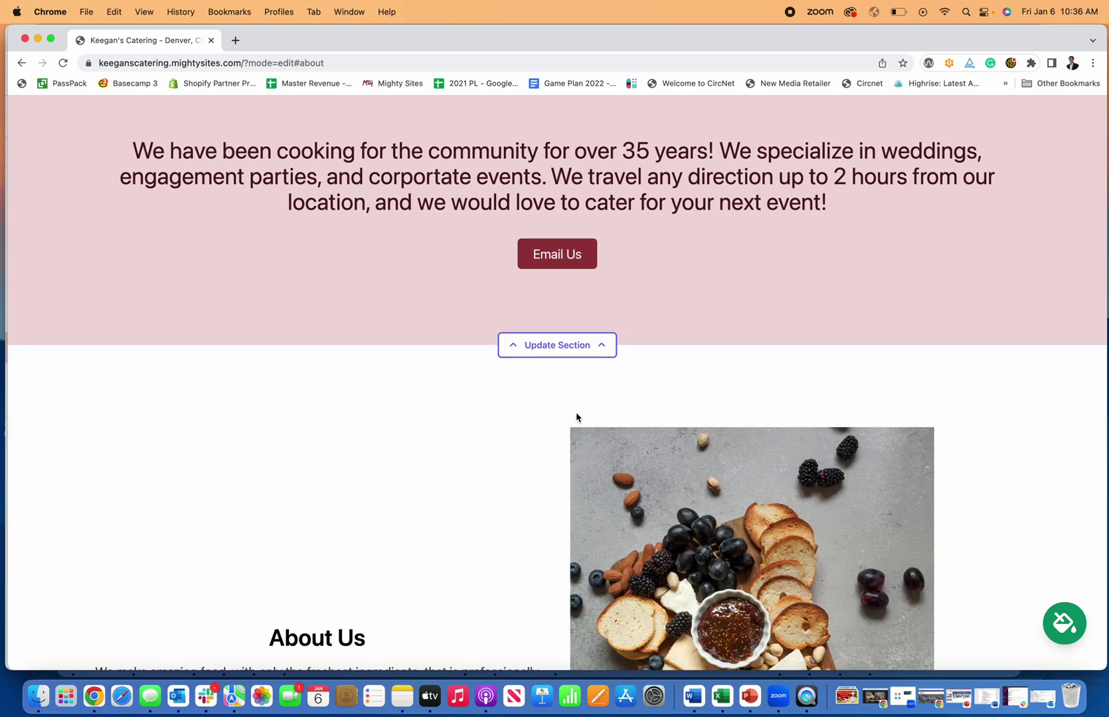
pyautogui.scroll(5, 576, 415)
pyautogui.click(557, 511)
pyautogui.scroll(-3, 572, 432)
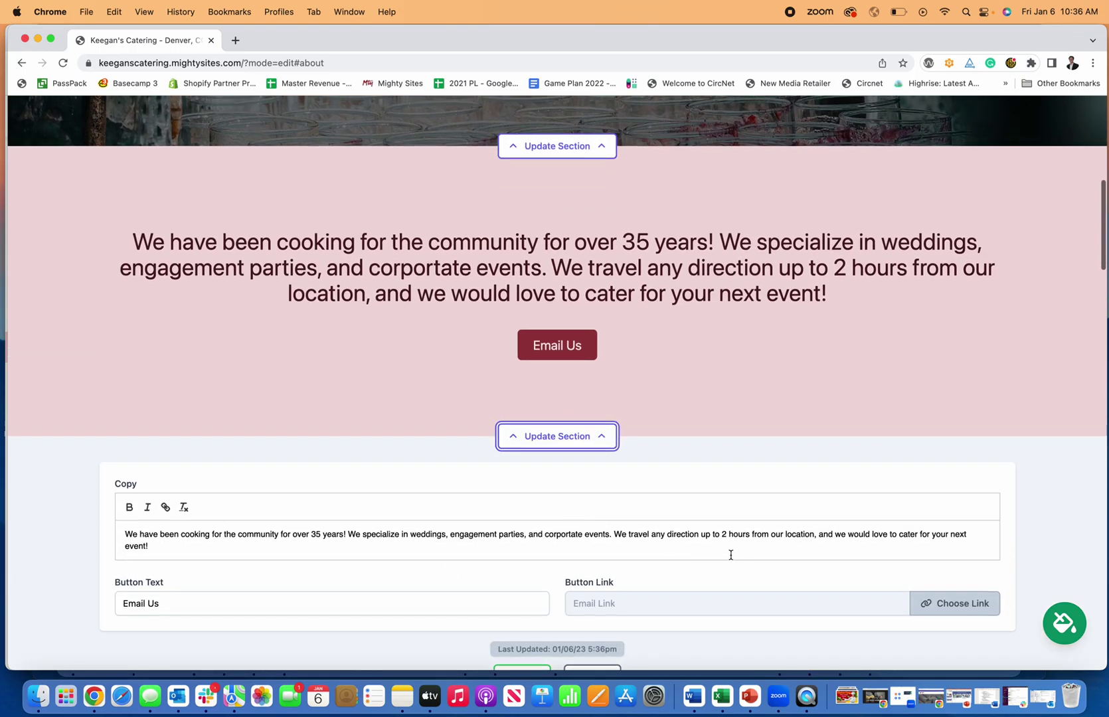
pyautogui.click(729, 549)
pyautogui.press('Return')
pyautogui.write('Th')
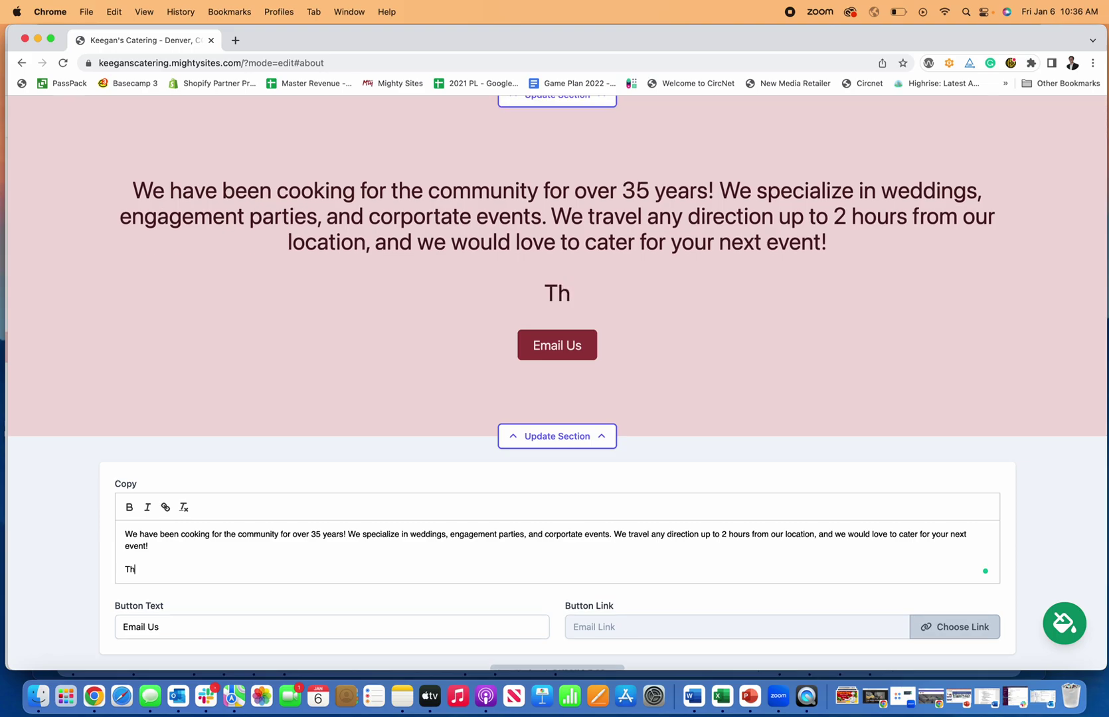
pyautogui.write('is is how you cre')
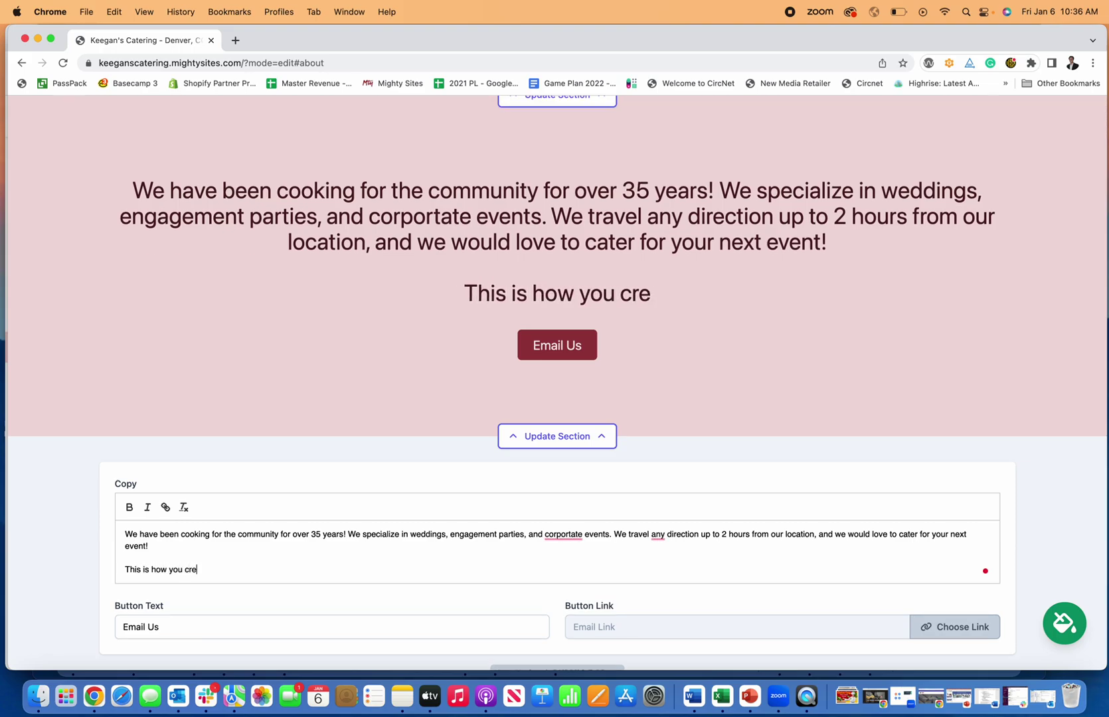
pyautogui.write('ate a simple website')
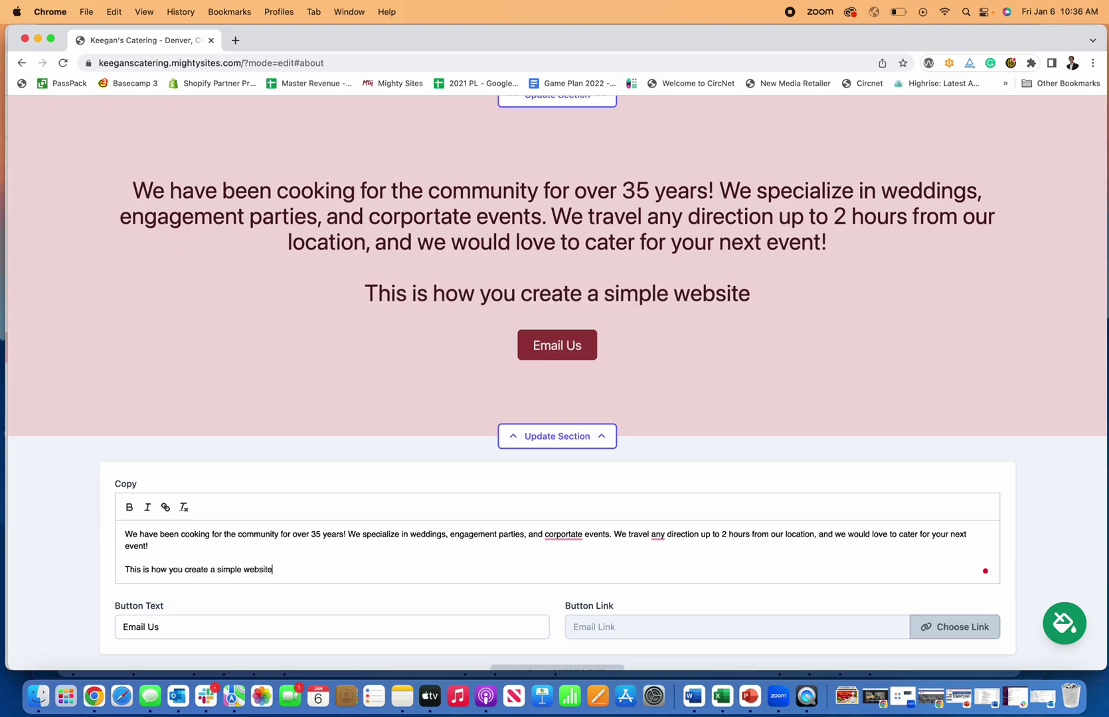
pyautogui.write(' for a caterer')
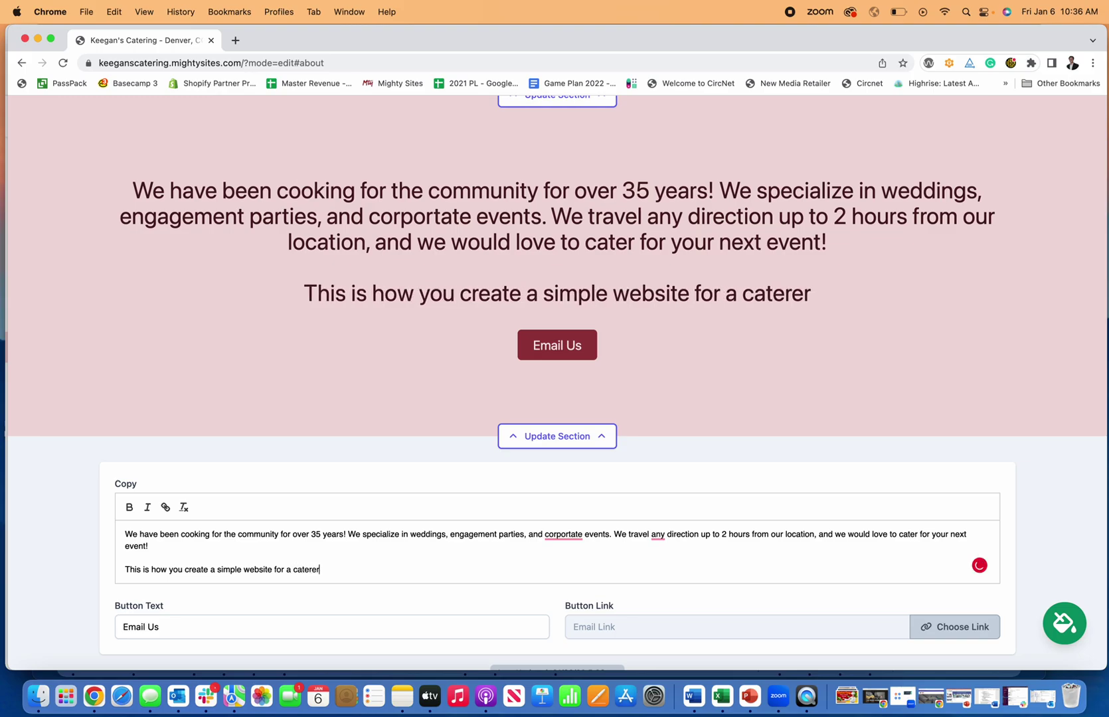
pyautogui.write('.')
pyautogui.scroll(-1, 728, 551)
pyautogui.scroll(-2, 729, 551)
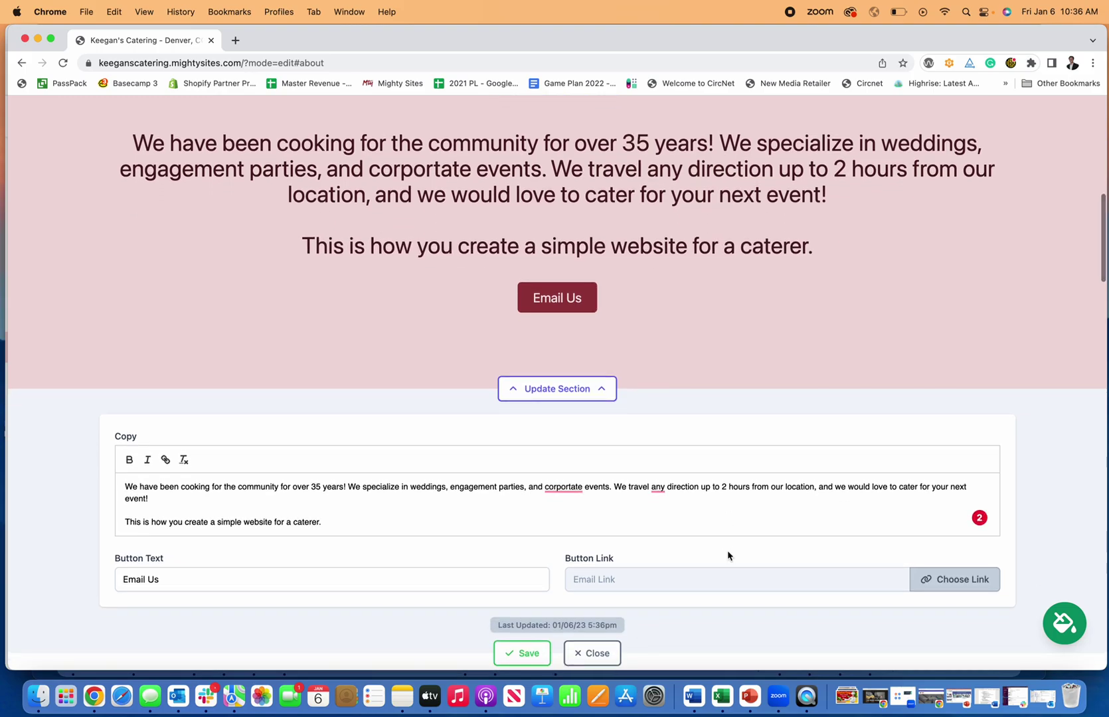
pyautogui.write('This i')
pyautogui.press('BackSpace')
pyautogui.press('BackSpace')
pyautogui.press('BackSpace')
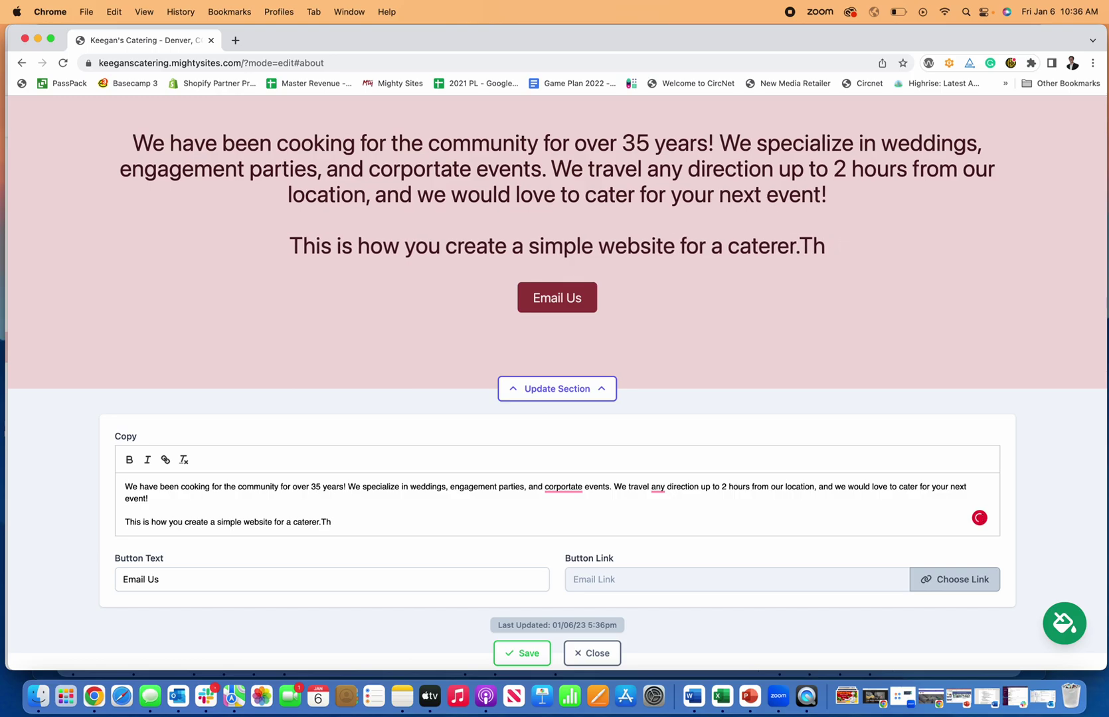
pyautogui.press('BackSpace')
pyautogui.press('BackSpace')
pyautogui.write('this is our')
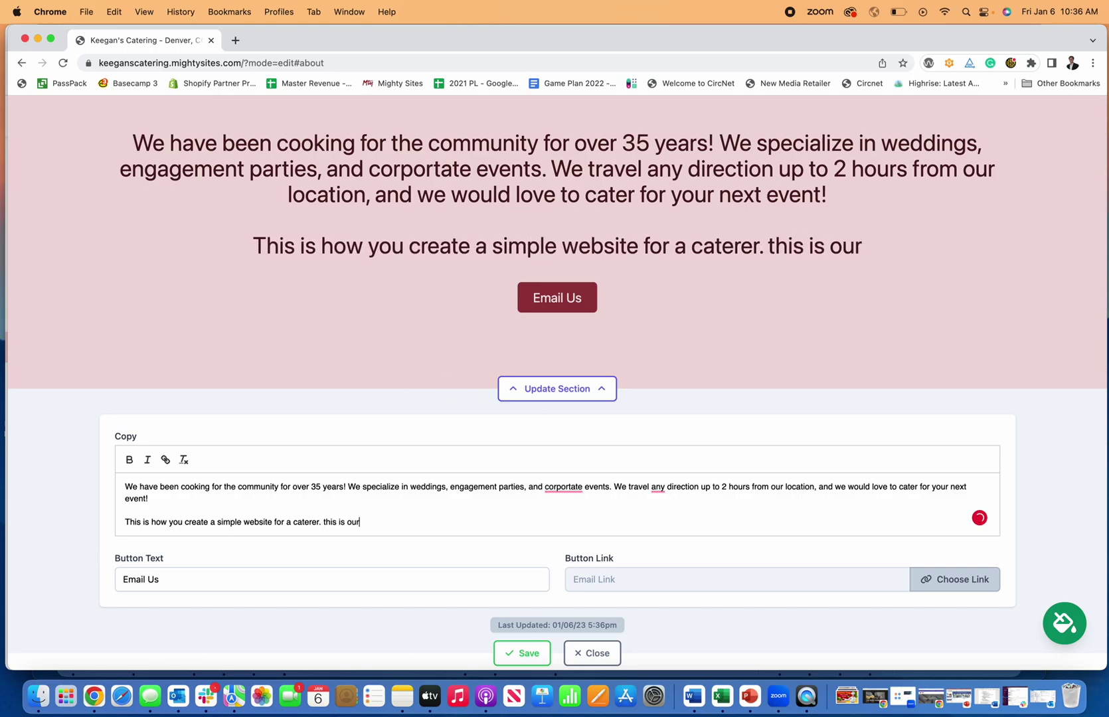
pyautogui.write(' catering busines')
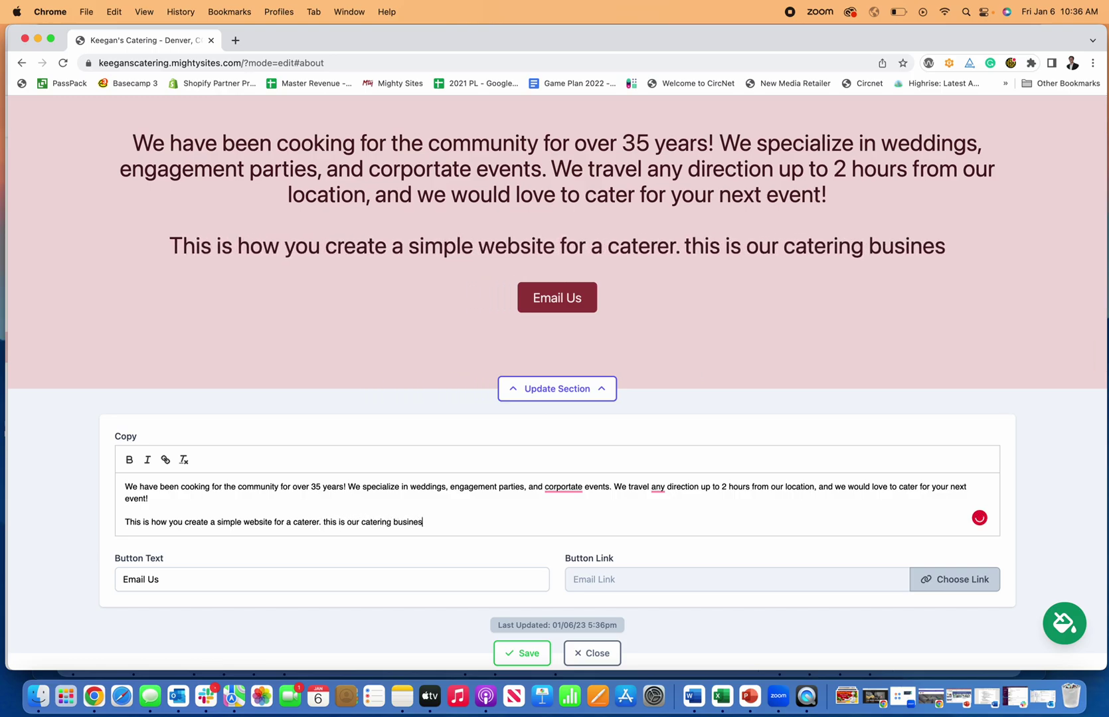
pyautogui.write('s website.')
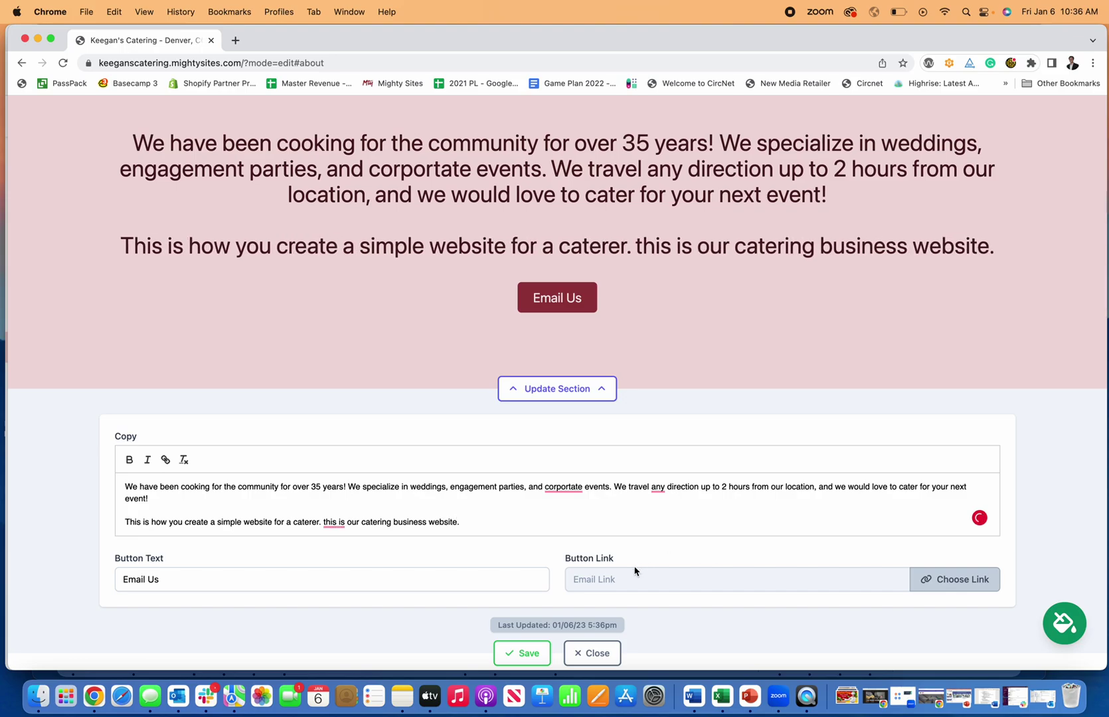
pyautogui.click(324, 521)
pyautogui.click(341, 556)
pyautogui.click(522, 652)
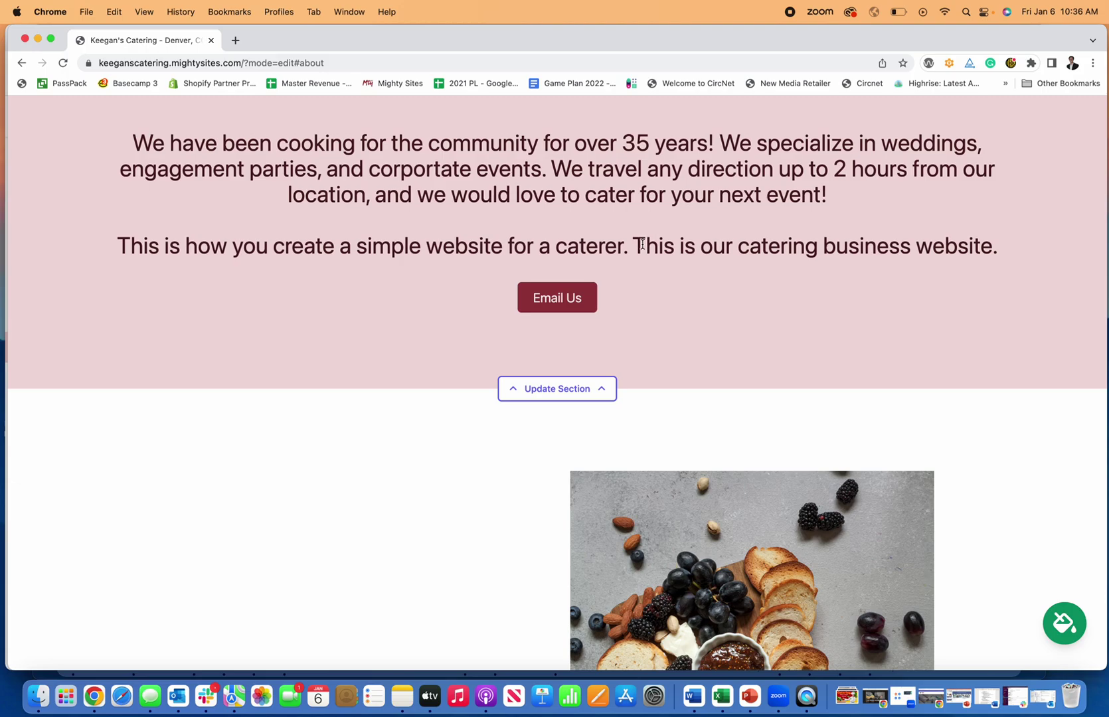
pyautogui.scroll(-2, 642, 244)
pyautogui.scroll(1, 602, 290)
# Step: Move the second sentence onto the line directly below the first, then select both
pyautogui.click(597, 374)
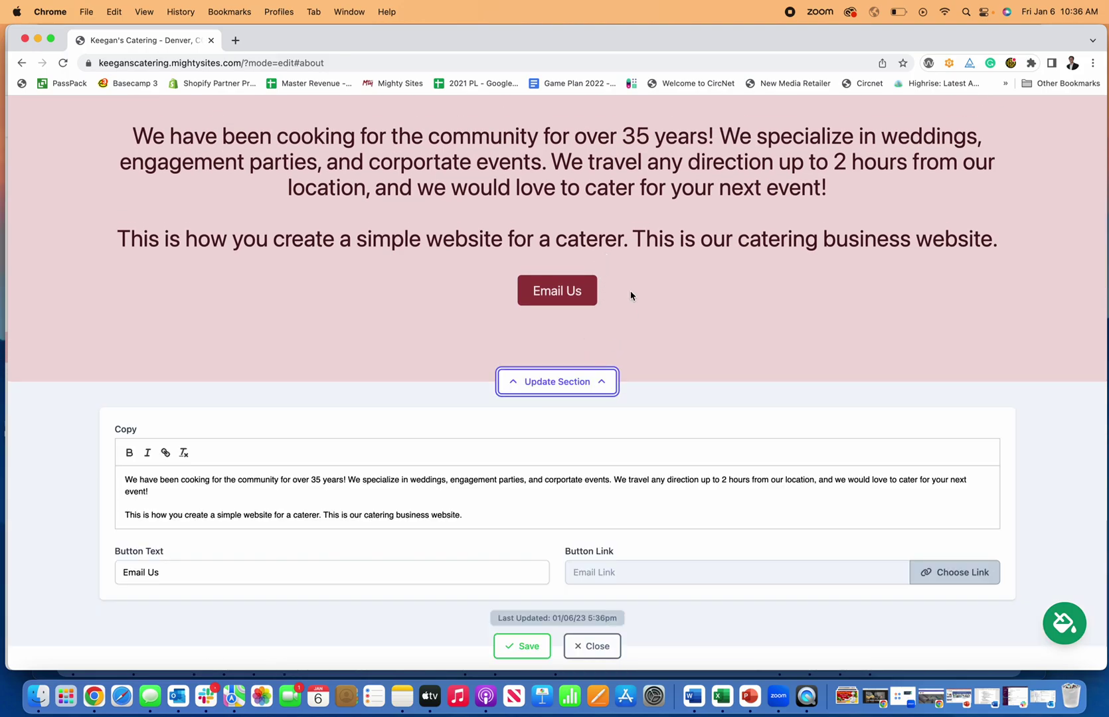
pyautogui.click(324, 515)
pyautogui.press('Return')
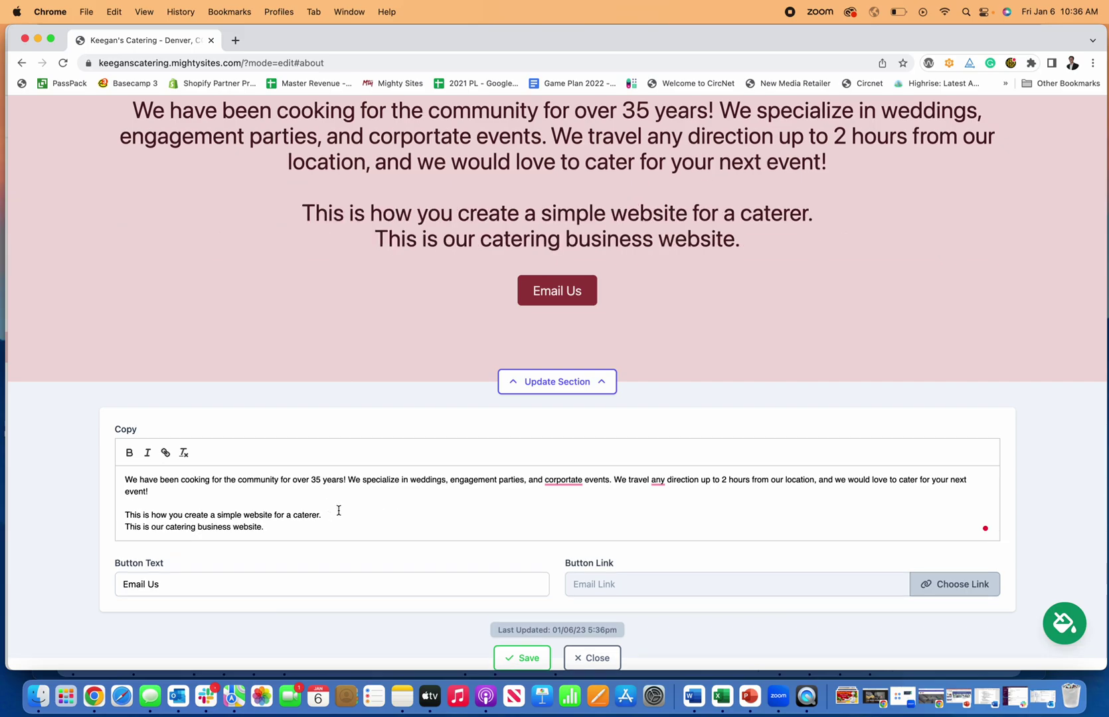
pyautogui.scroll(-1, 338, 512)
pyautogui.press('Return')
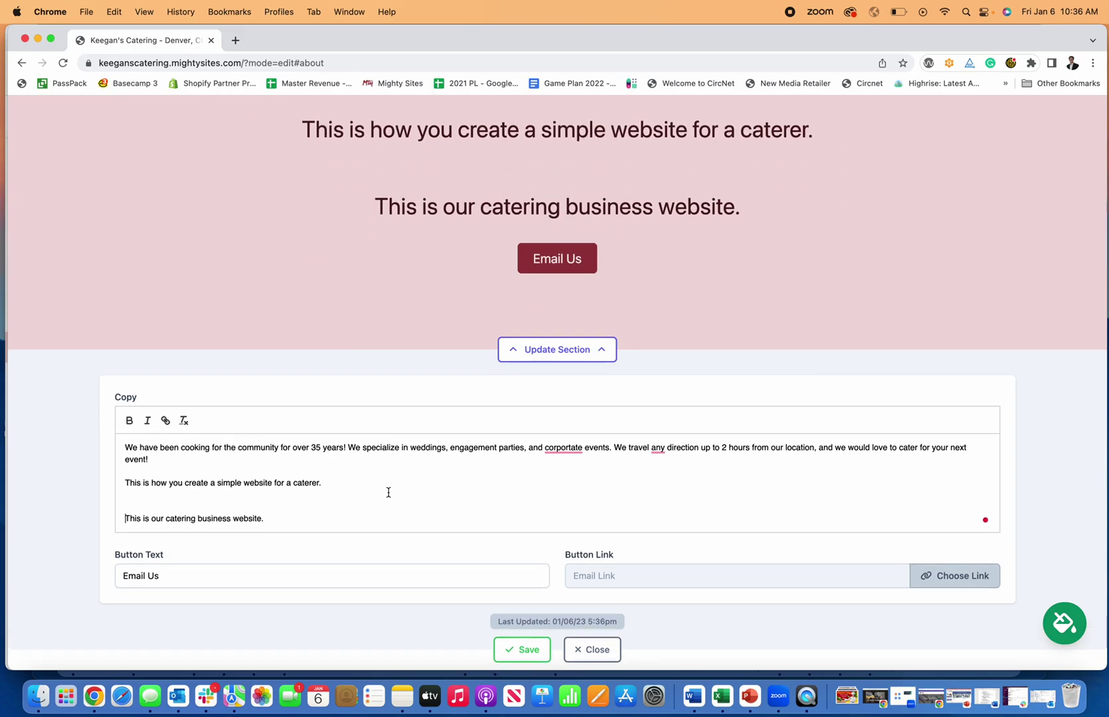
pyautogui.press('BackSpace')
pyautogui.press('BackSpace')
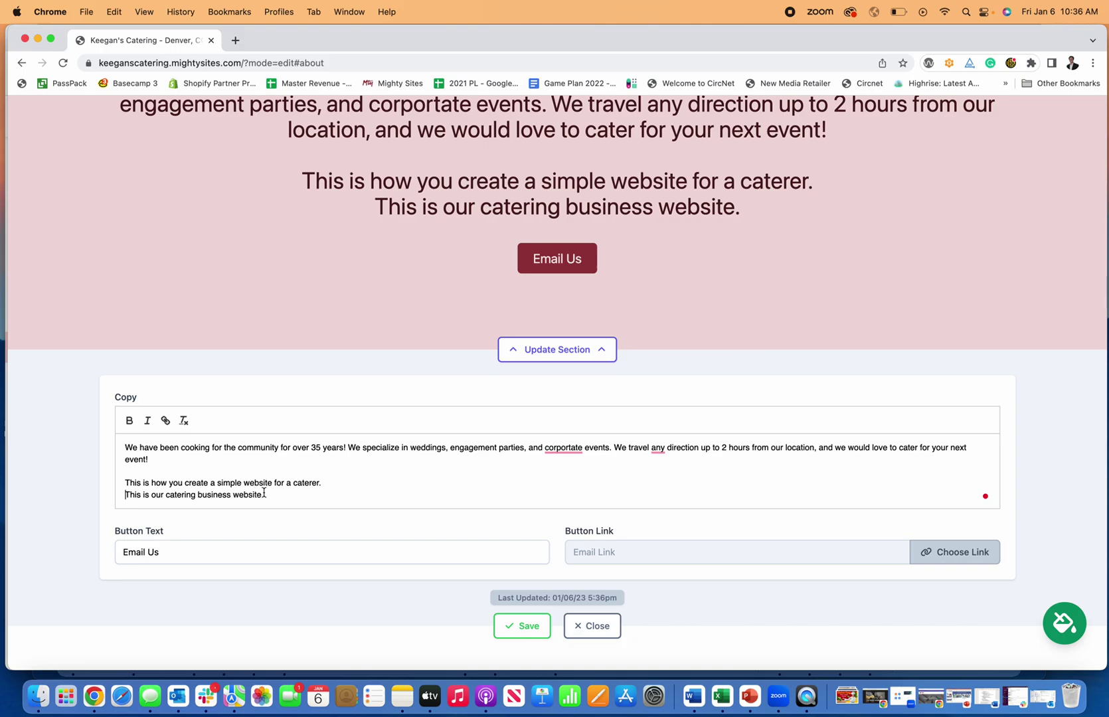
pyautogui.moveTo(265, 493); pyautogui.dragTo(145, 482)
# Step: Italicize the two selected caterer sentences and close the about section editor
pyautogui.click(148, 421)
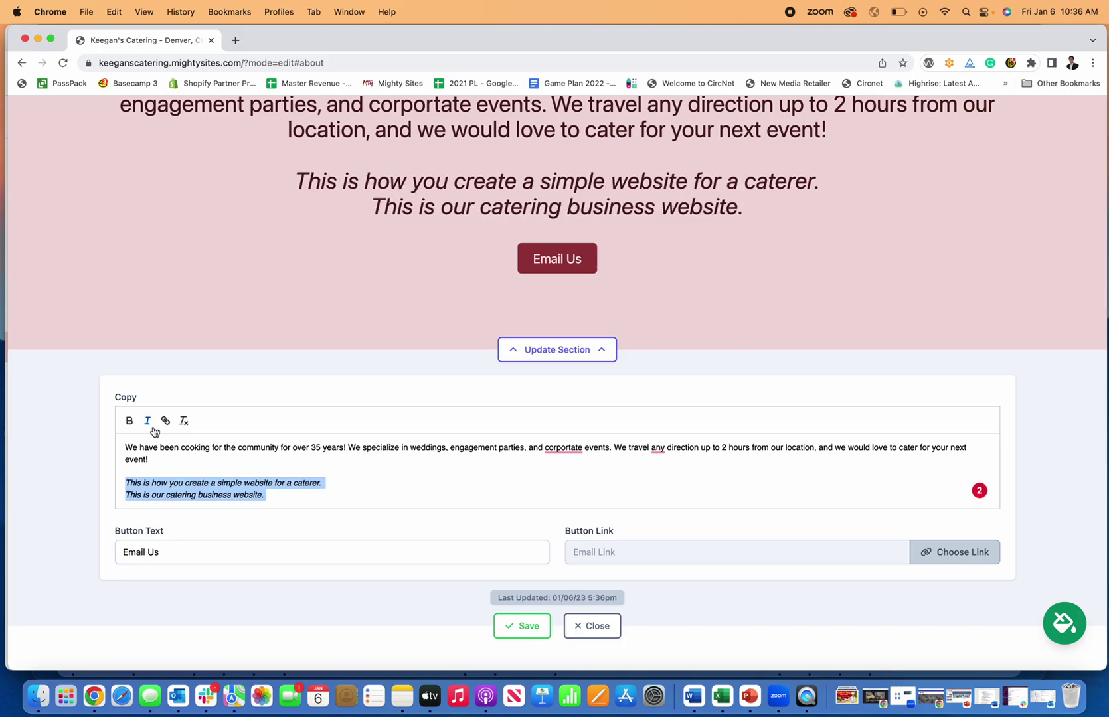
pyautogui.click(592, 626)
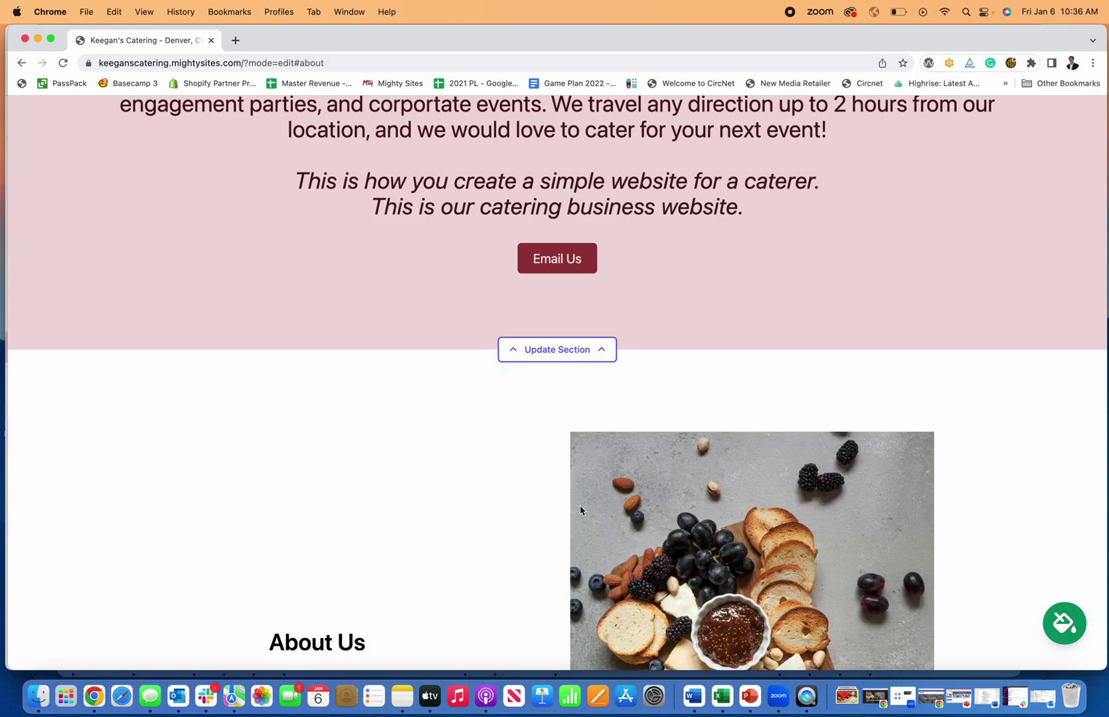
pyautogui.scroll(-5, 581, 510)
pyautogui.scroll(-5, 581, 510)
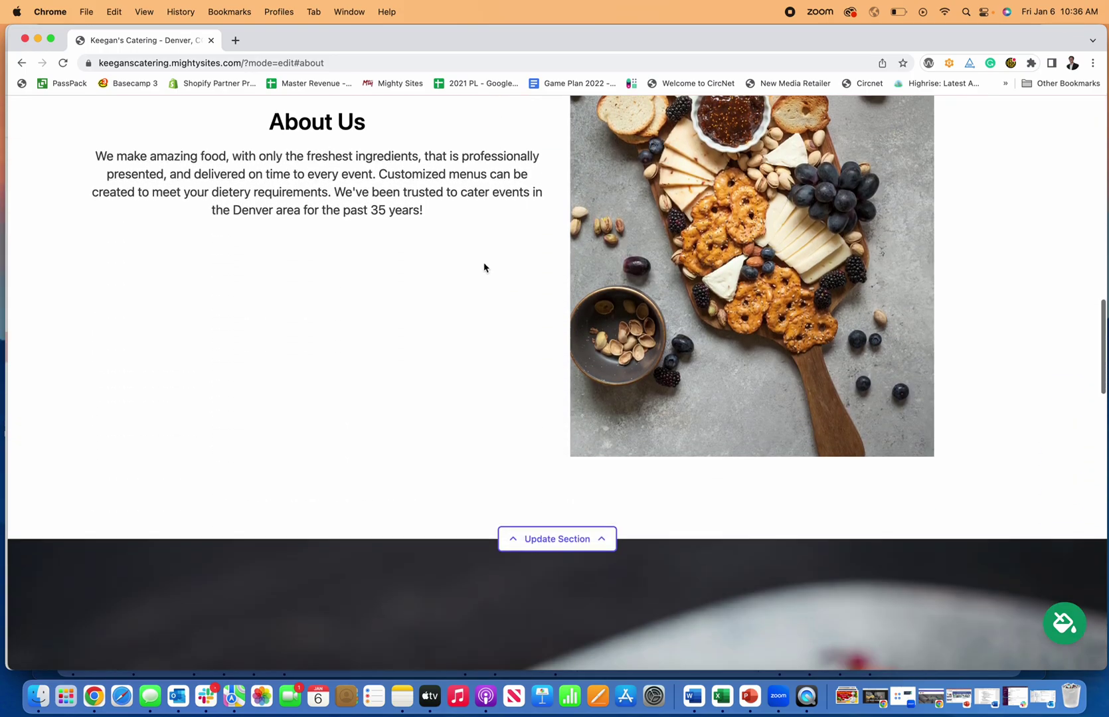
pyautogui.scroll(-4, 606, 441)
pyautogui.scroll(-6, 608, 436)
pyautogui.scroll(-6, 608, 436)
pyautogui.scroll(-2, 608, 436)
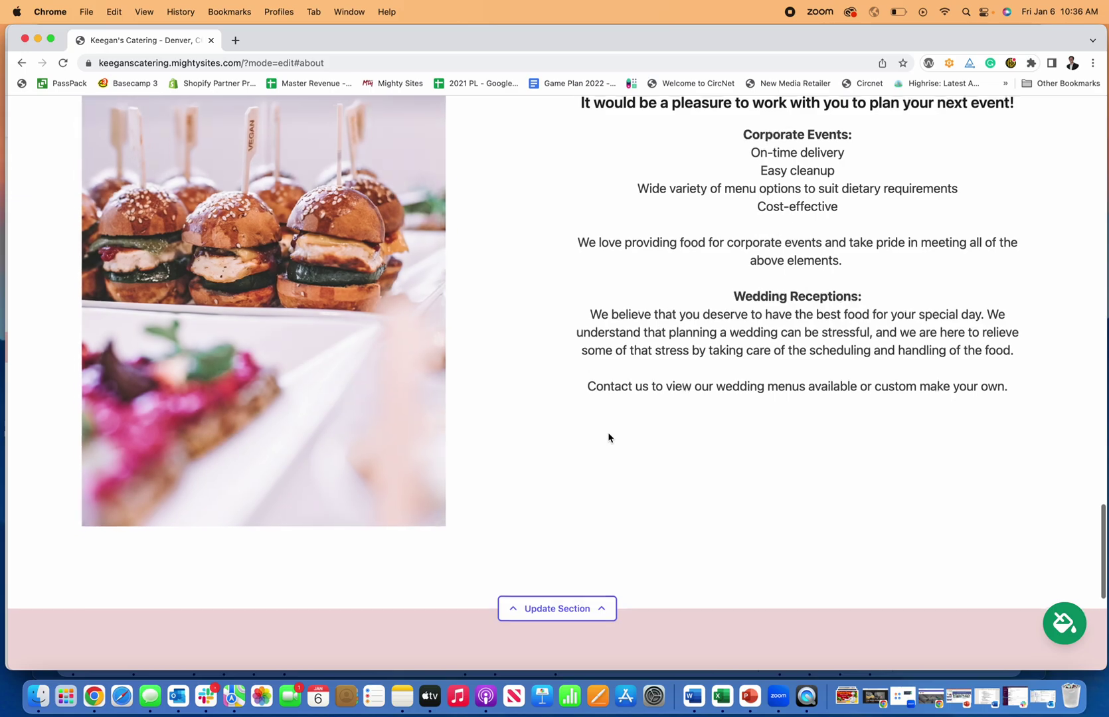
pyautogui.scroll(-2, 608, 436)
pyautogui.scroll(-5, 609, 436)
pyautogui.scroll(-3, 608, 435)
pyautogui.scroll(3, 608, 436)
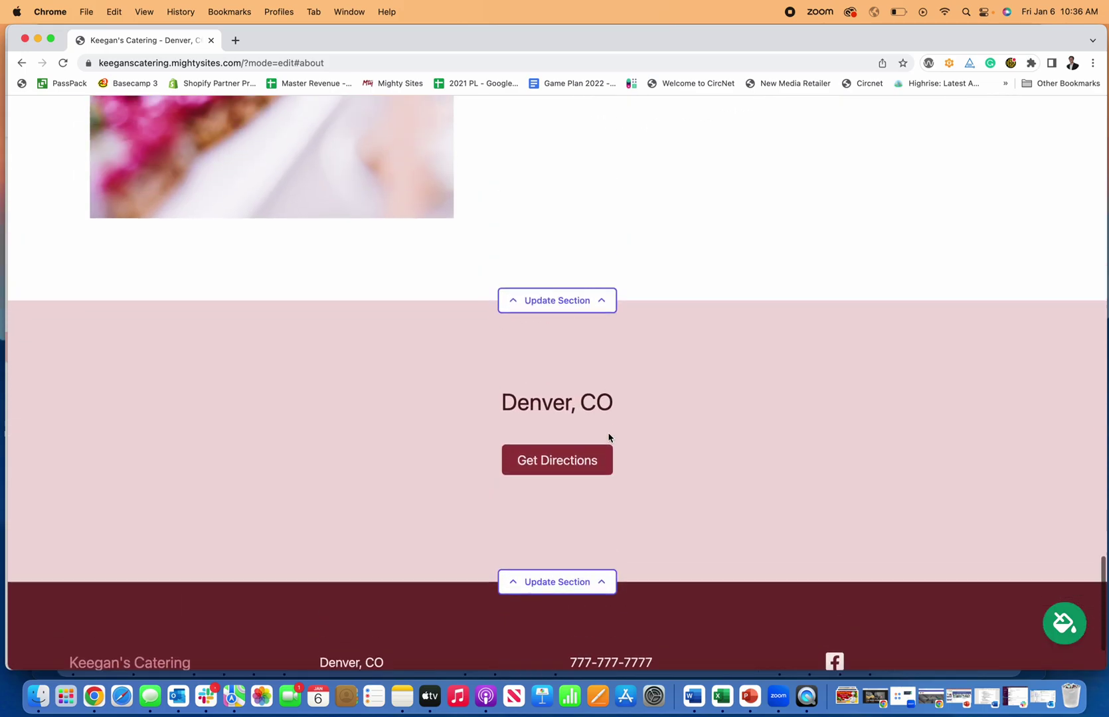
pyautogui.scroll(8, 608, 436)
pyautogui.scroll(2, 609, 438)
pyautogui.scroll(-3, 609, 438)
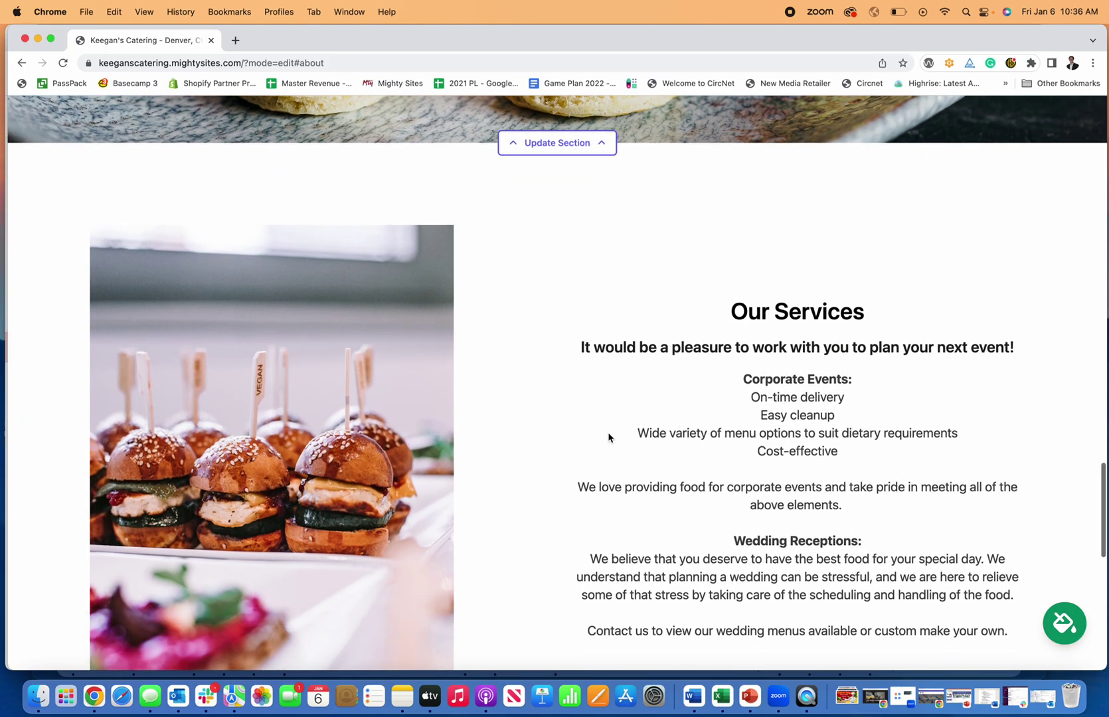
pyautogui.scroll(-8, 609, 437)
pyautogui.scroll(1, 608, 437)
pyautogui.scroll(4, 609, 437)
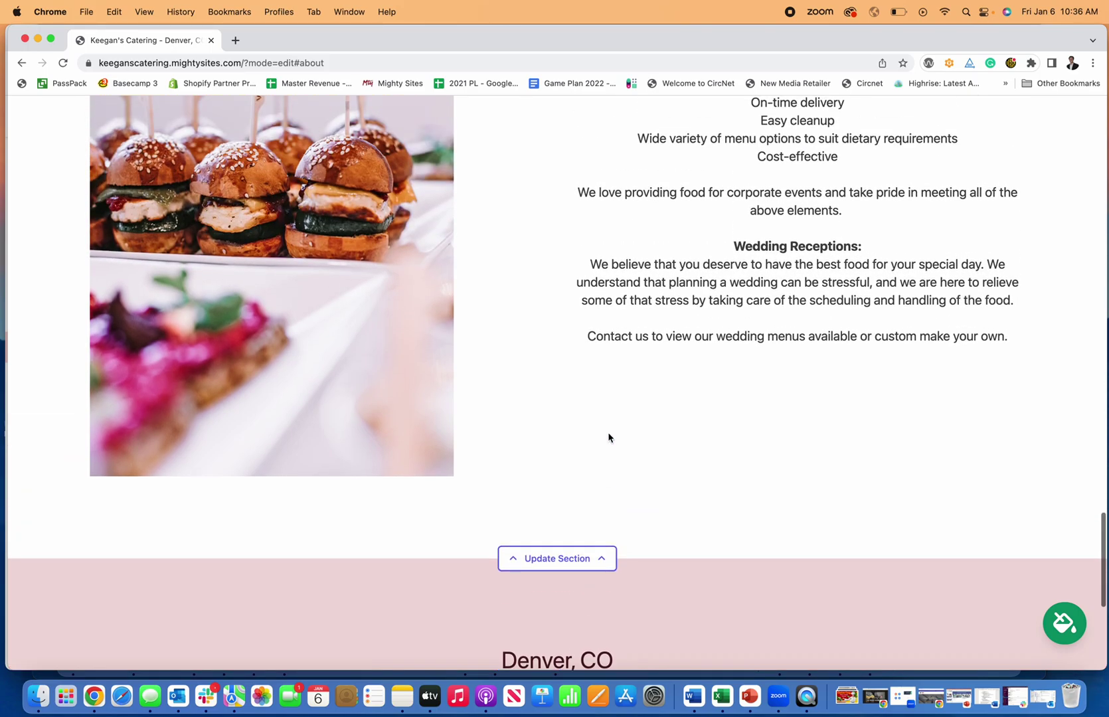
pyautogui.scroll(3, 608, 437)
pyautogui.scroll(3, 608, 437)
pyautogui.scroll(-8, 610, 437)
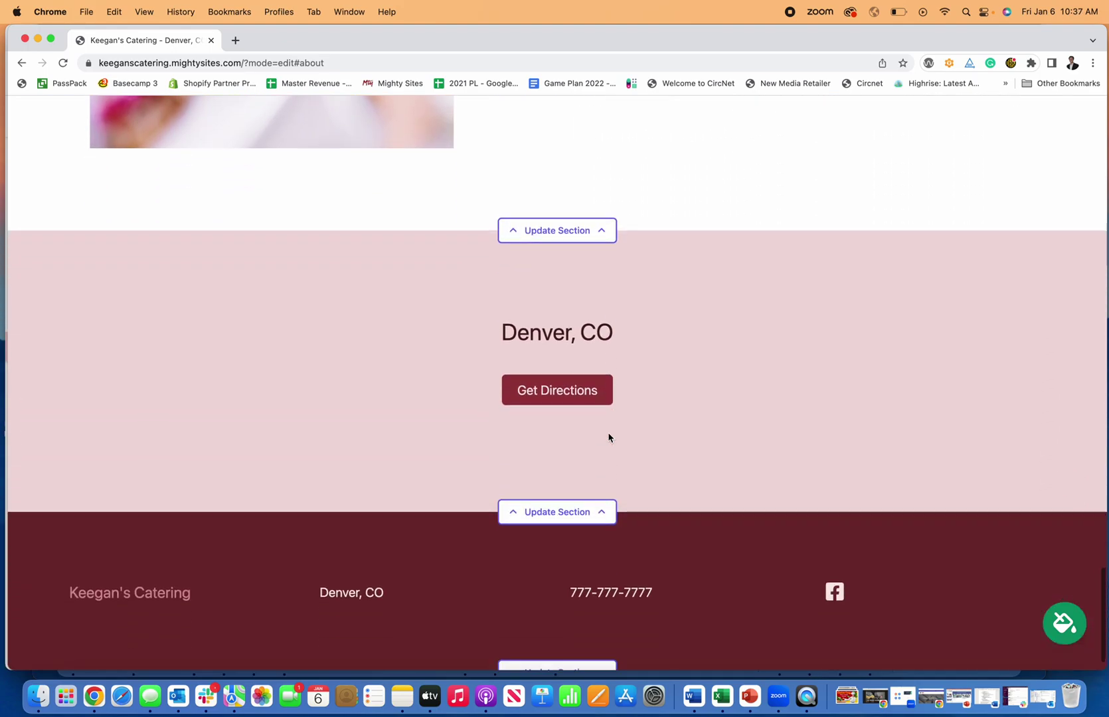
pyautogui.scroll(-1, 609, 438)
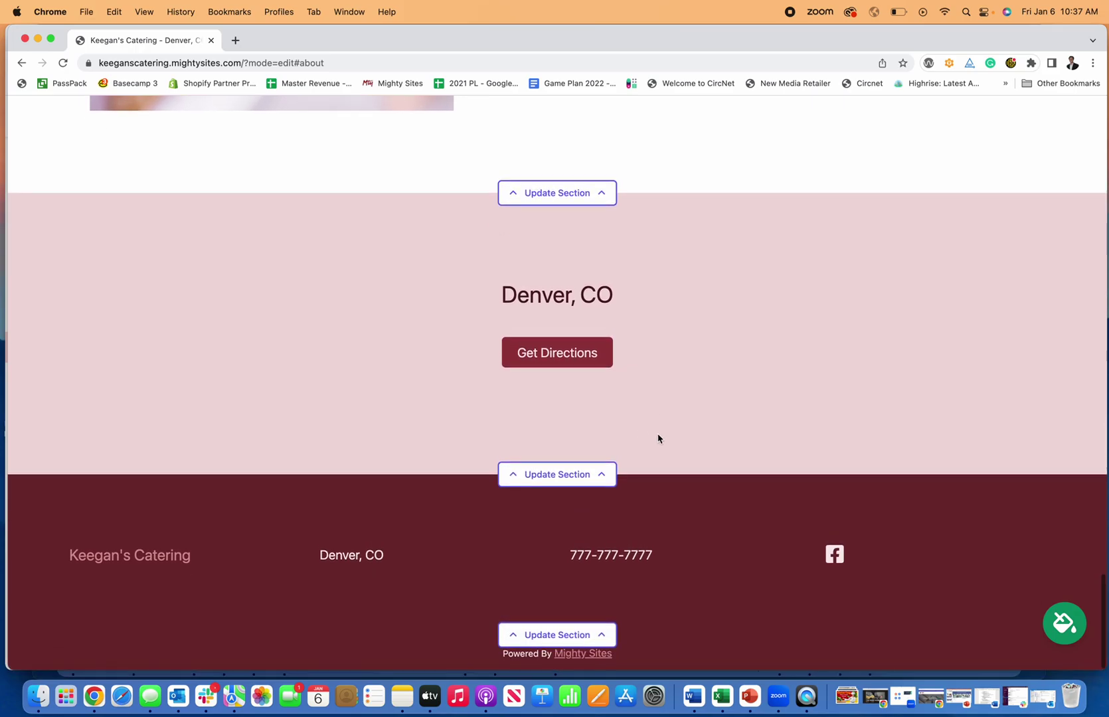
pyautogui.scroll(8, 659, 438)
pyautogui.scroll(5, 658, 439)
pyautogui.scroll(2, 659, 438)
pyautogui.scroll(5, 657, 438)
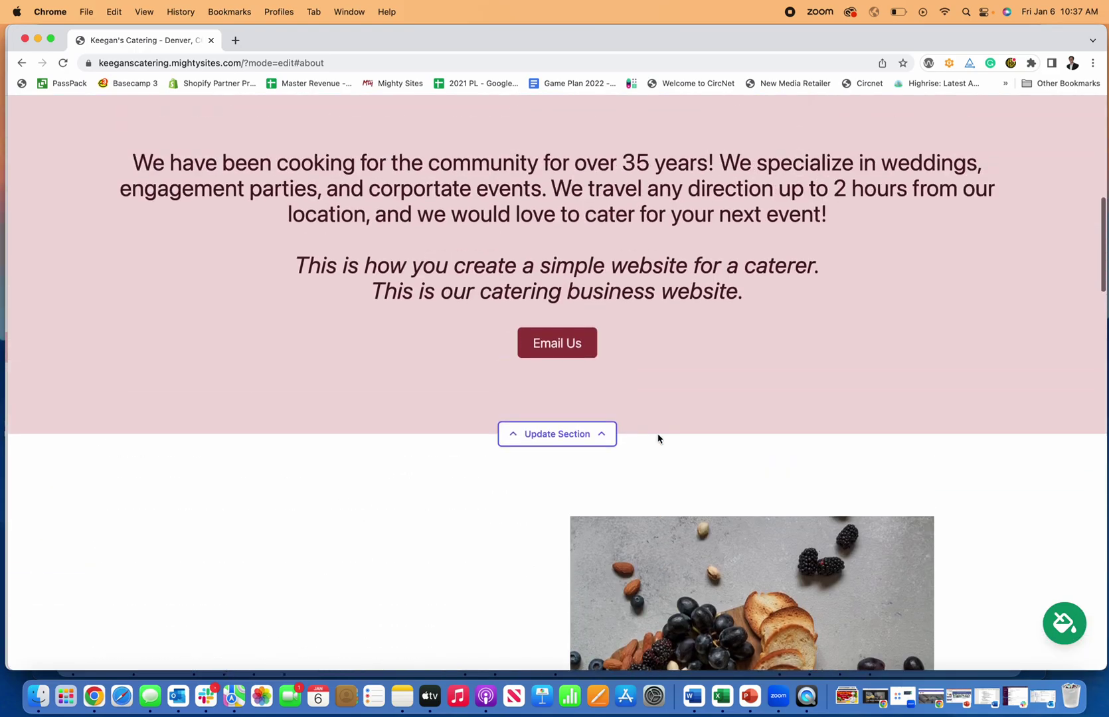
pyautogui.scroll(5, 658, 438)
pyautogui.scroll(5, 659, 438)
pyautogui.scroll(1, 658, 438)
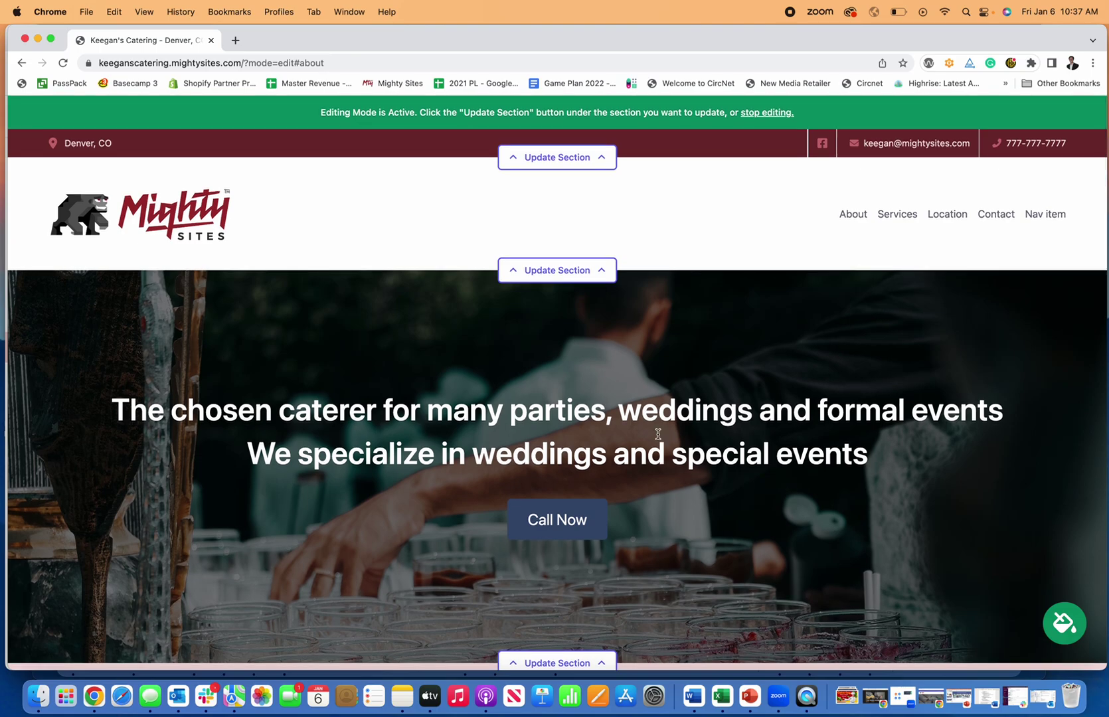
# Step: Exit editing mode so the Keegan's Catering site shows live with its italic about copy
pyautogui.click(767, 113)
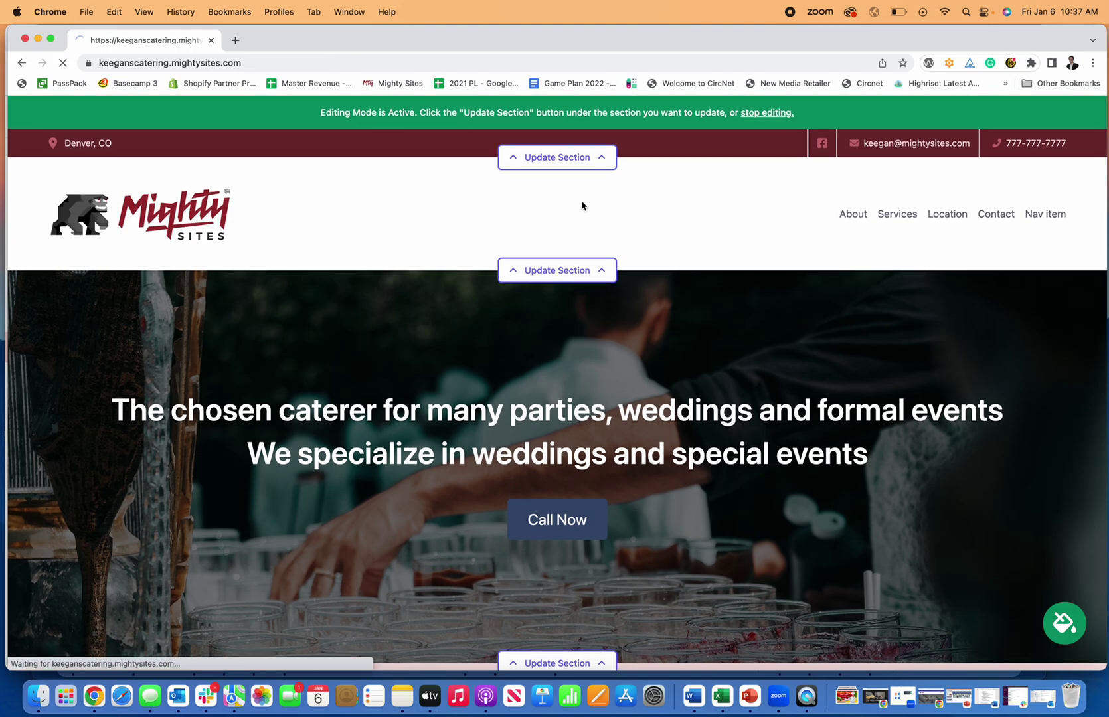
pyautogui.scroll(-5, 602, 237)
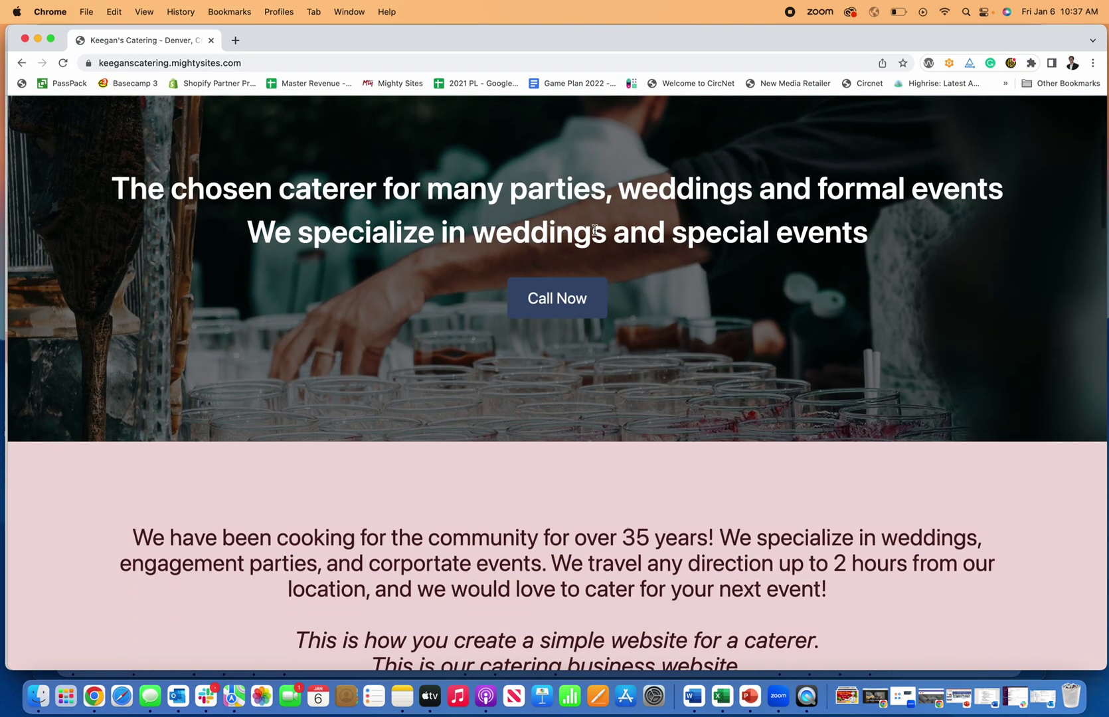
pyautogui.scroll(-5, 602, 237)
pyautogui.scroll(-5, 602, 237)
pyautogui.scroll(-4, 597, 234)
pyautogui.scroll(-5, 596, 229)
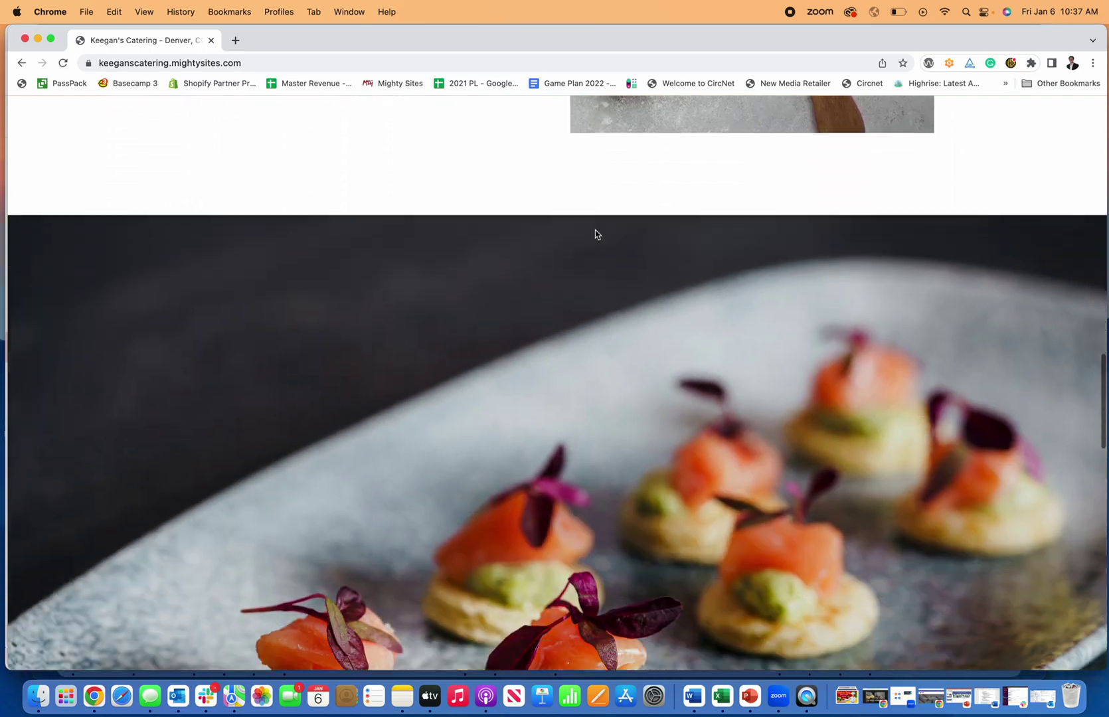
pyautogui.scroll(-5, 598, 242)
pyautogui.scroll(-5, 601, 251)
pyautogui.scroll(-5, 600, 251)
pyautogui.scroll(-5, 600, 249)
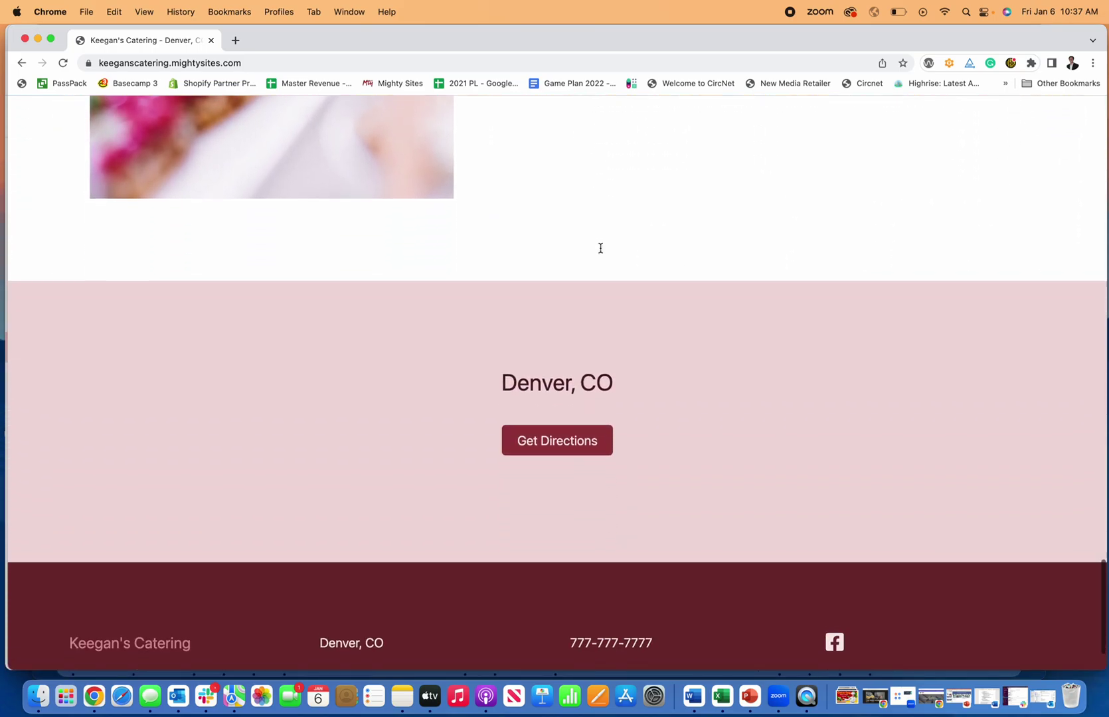
pyautogui.scroll(-4, 601, 251)
pyautogui.scroll(10, 600, 251)
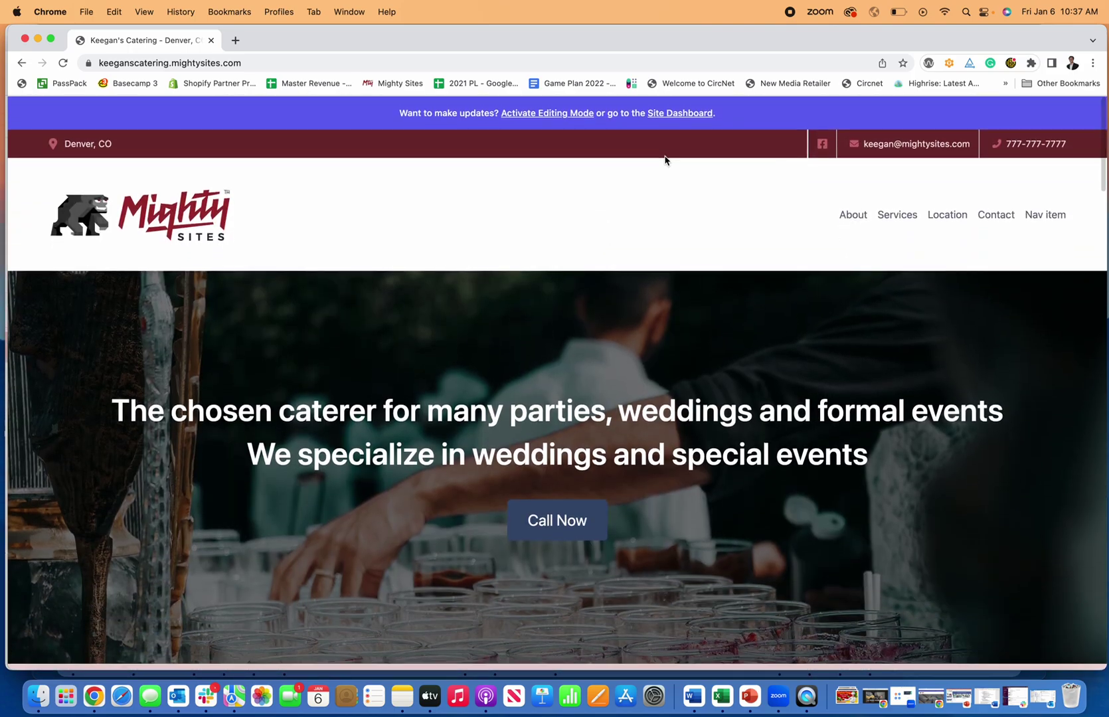
# Step: Go to the Keegan's Catering site dashboard and its Connect a domain page
pyautogui.click(667, 119)
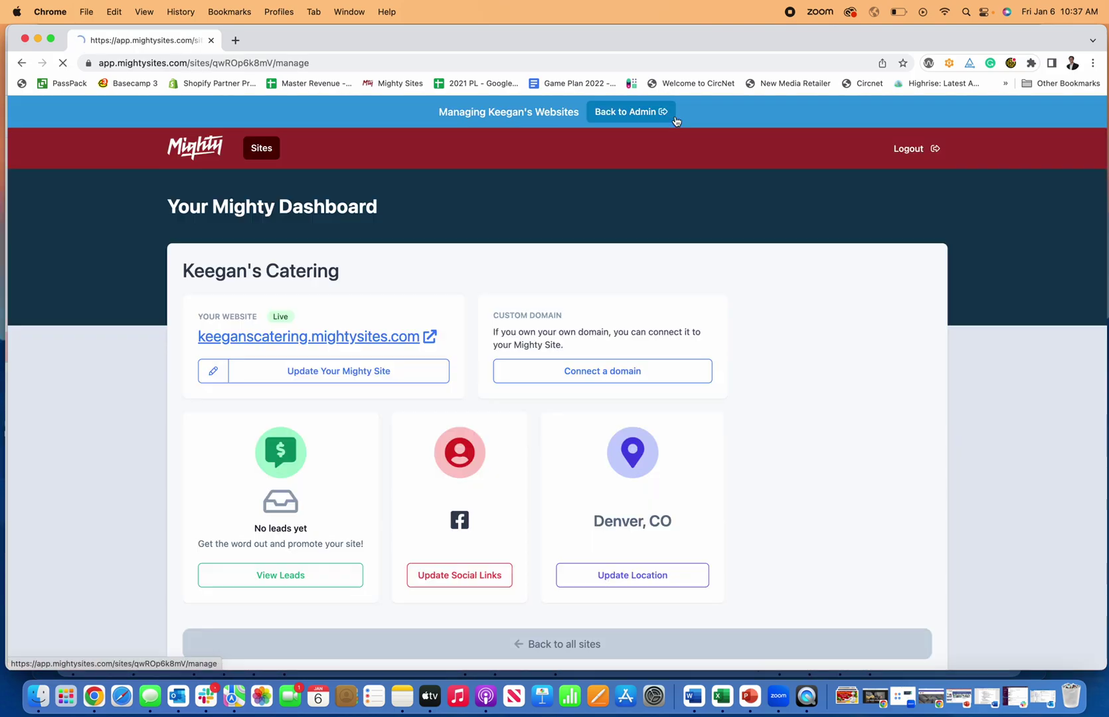
pyautogui.click(616, 371)
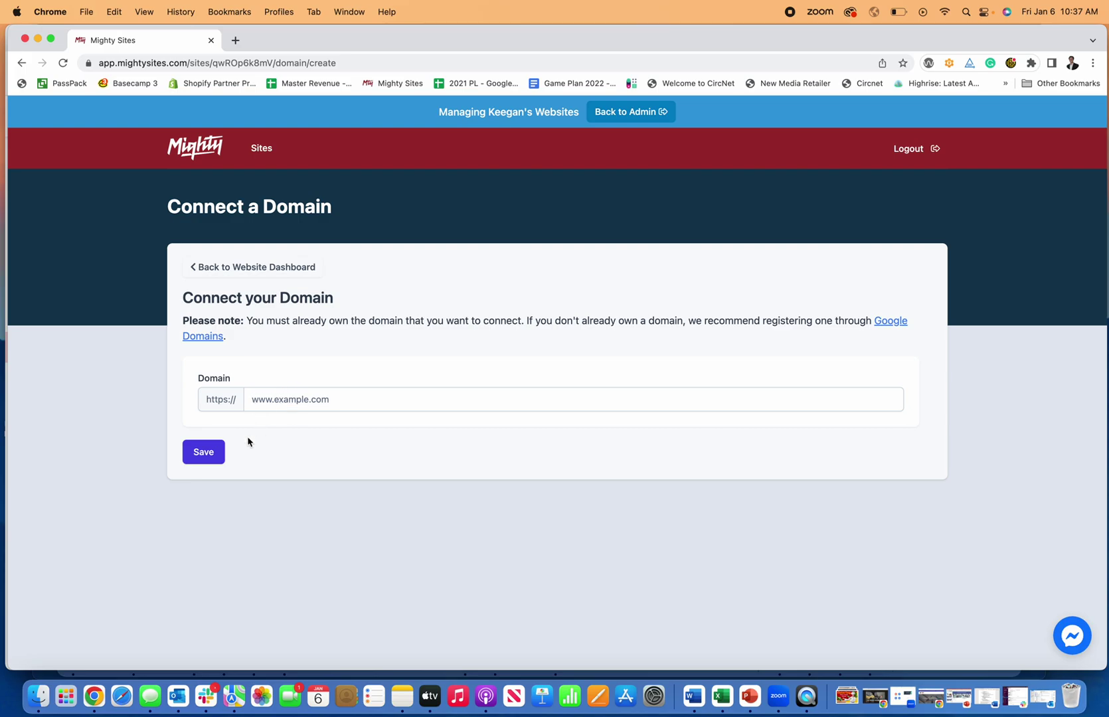
# Step: Return to the dashboard, view the connection info, and open keeganscatering.mightysites.com in a new tab
pyautogui.click(217, 266)
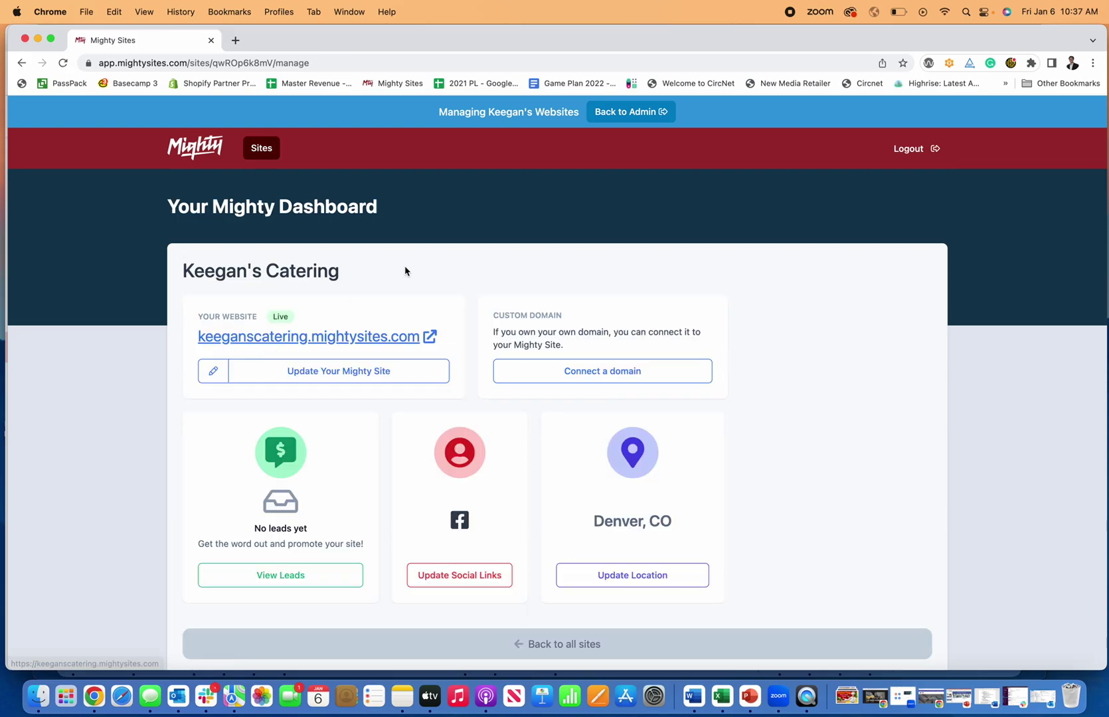
pyautogui.click(89, 63)
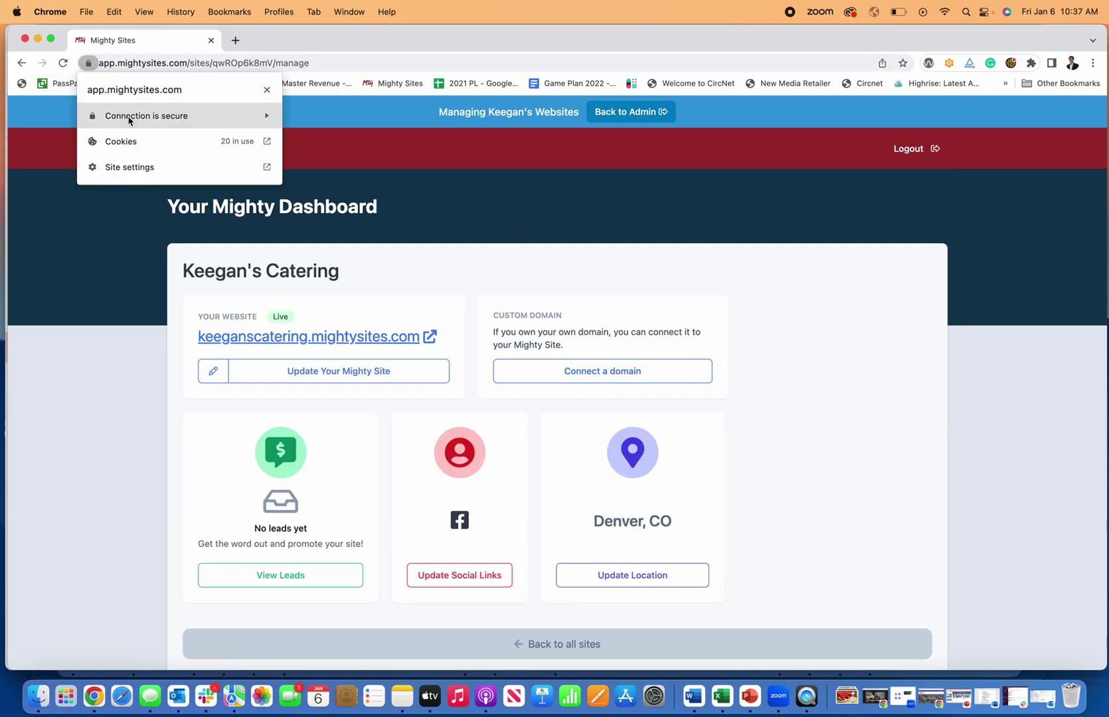
pyautogui.click(118, 216)
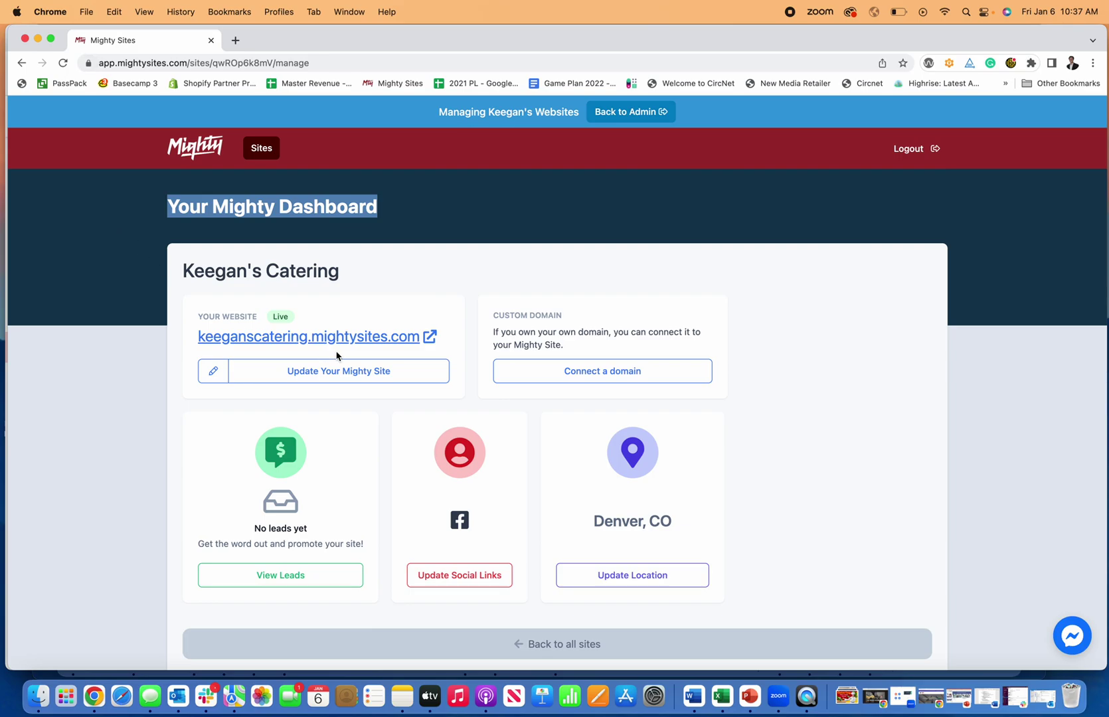
pyautogui.click(338, 337)
pyautogui.scroll(-5, 325, 299)
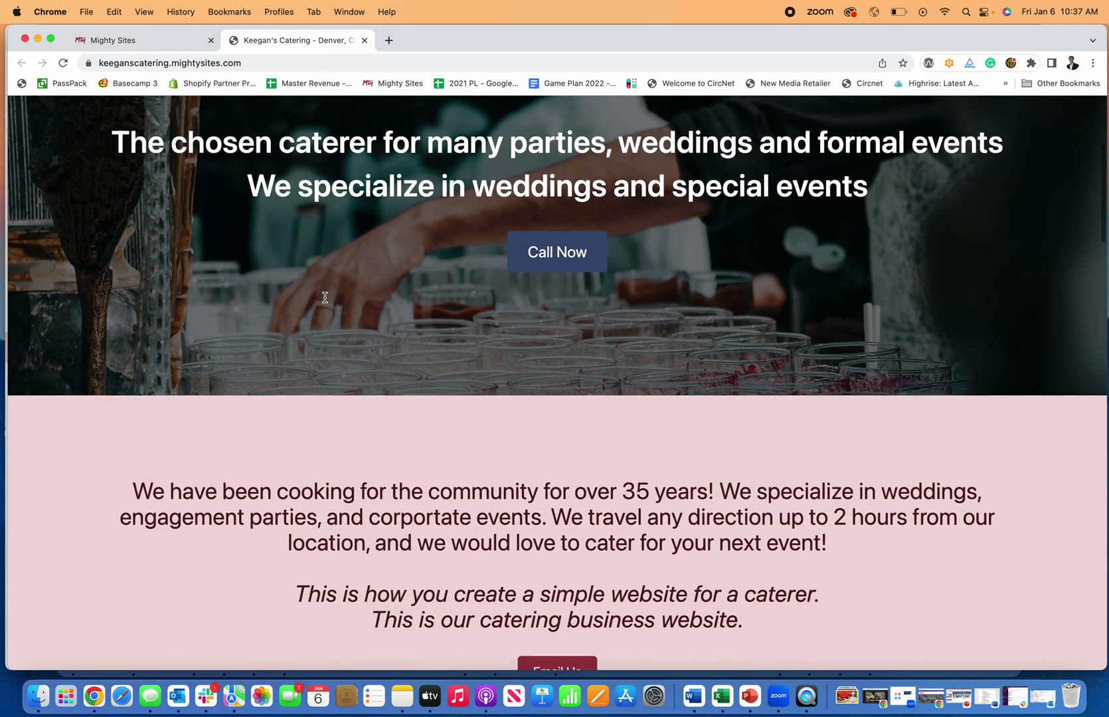
pyautogui.scroll(-5, 325, 298)
pyautogui.scroll(-5, 324, 298)
pyautogui.scroll(-5, 325, 298)
pyautogui.scroll(6, 330, 297)
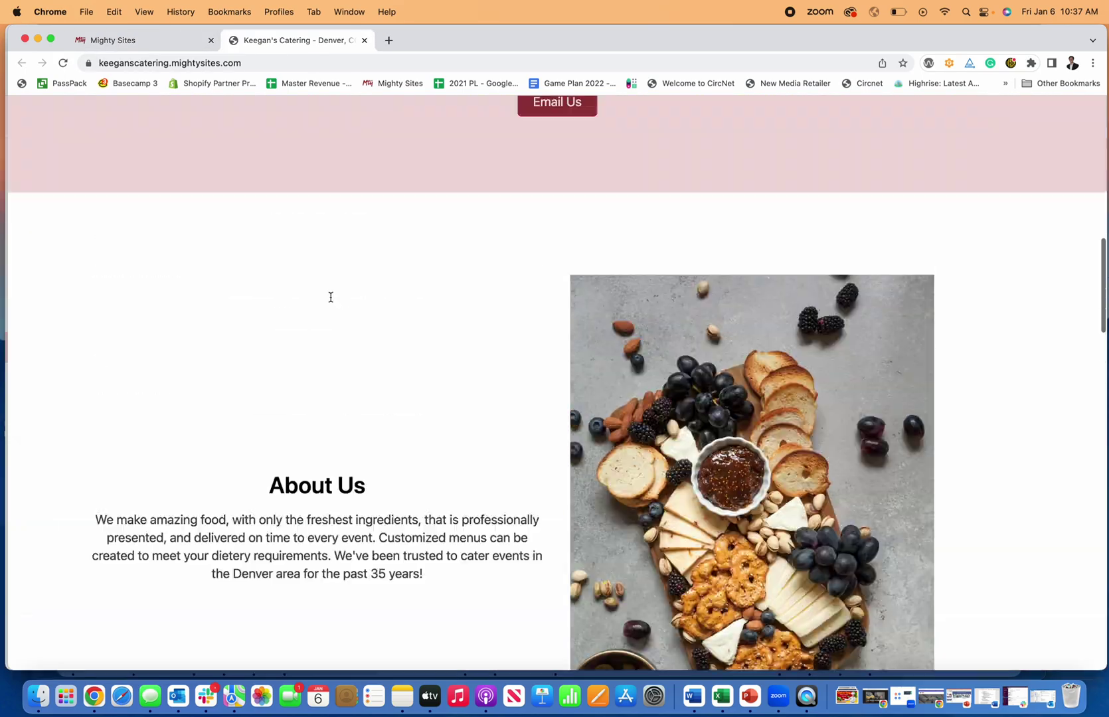
pyautogui.scroll(8, 330, 297)
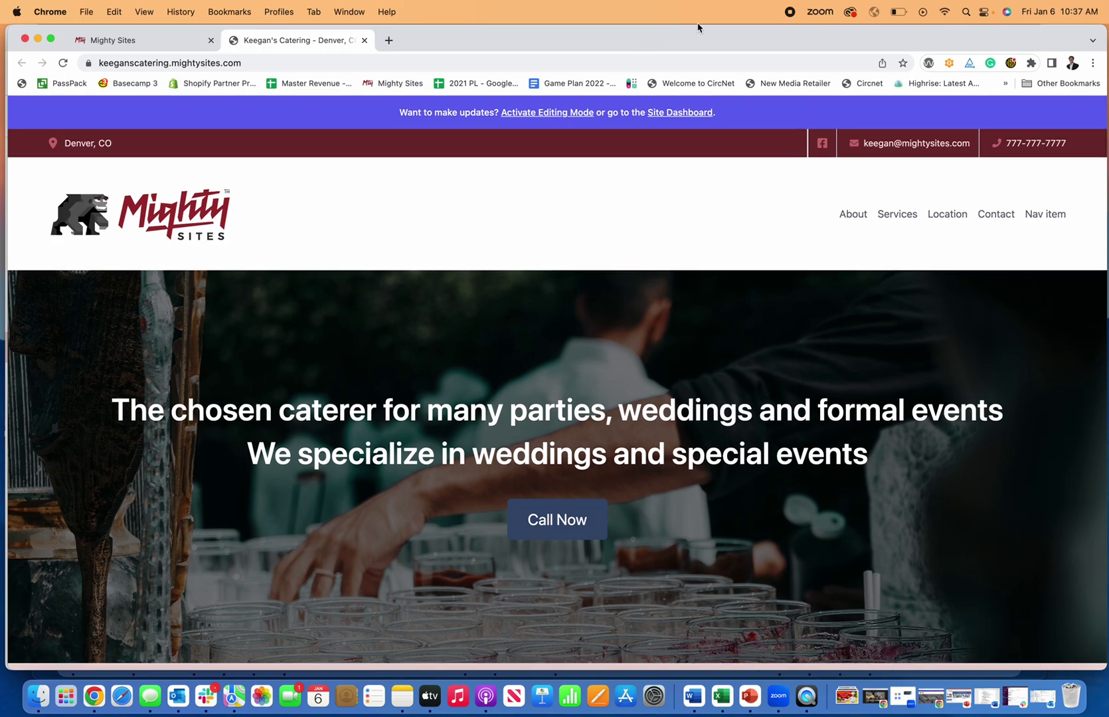